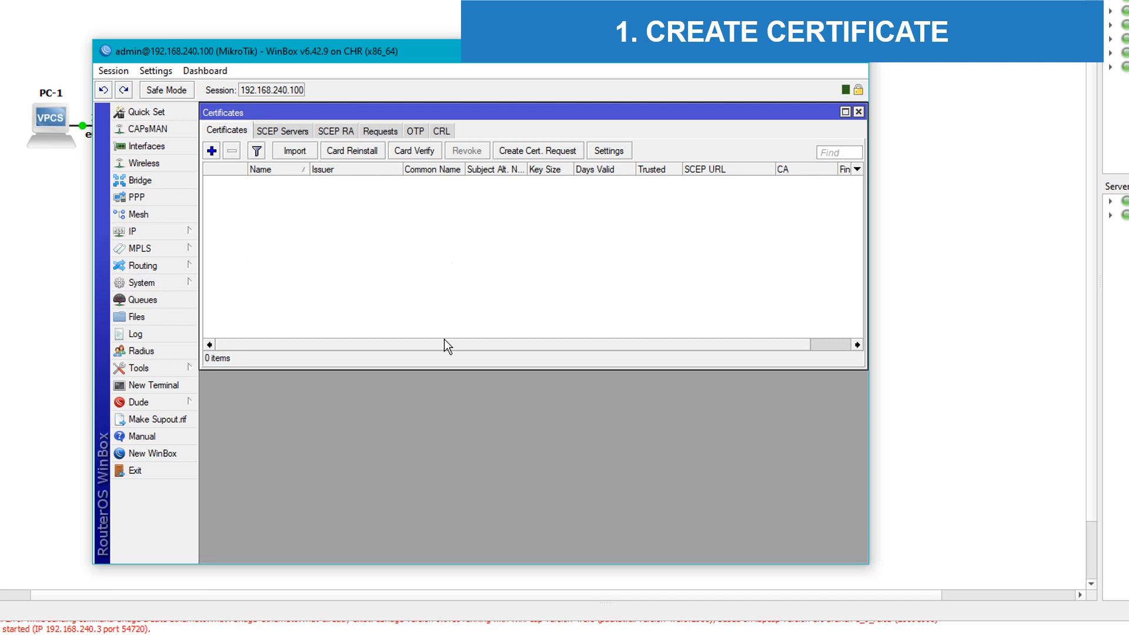
Step: Open a terminal below the certificate list and enter the /certificate section
{"action": "left_click", "coordinate": [145, 385]}
{"action": "left_click_drag", "start_coordinate": [455, 179], "coordinate": [411, 265]}
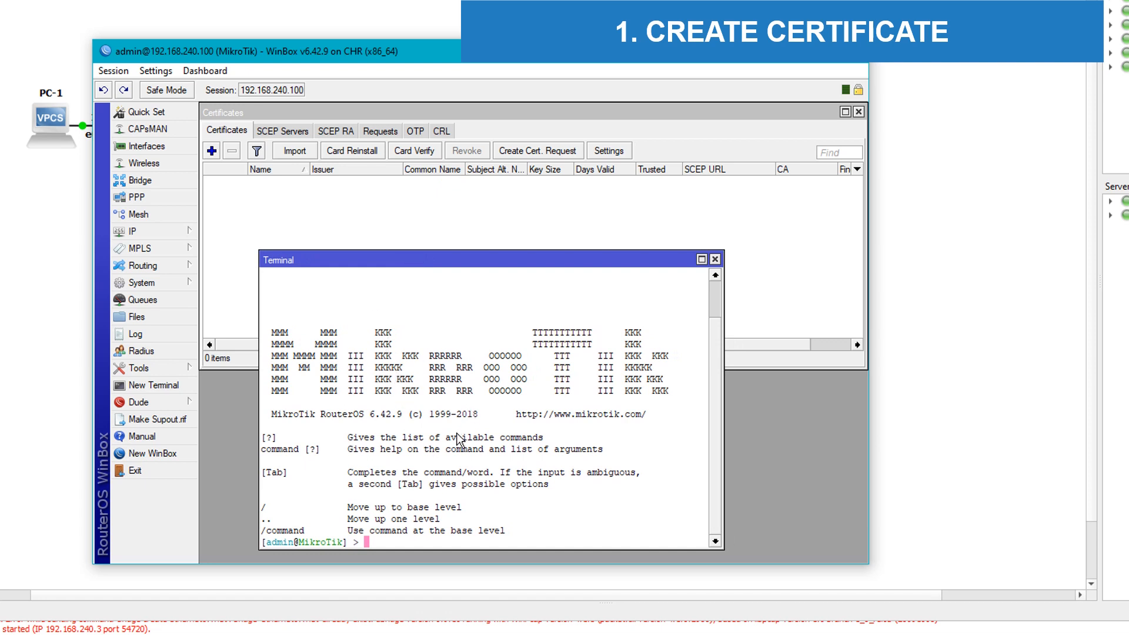
{"action": "type", "text": "/certificate"}
{"action": "key", "text": "Return"}
Step: Add ca-template: common name CA, 3650 days, 2048-bit key, crl-sign and key-cert-sign usage
{"action": "type", "text": "add "}
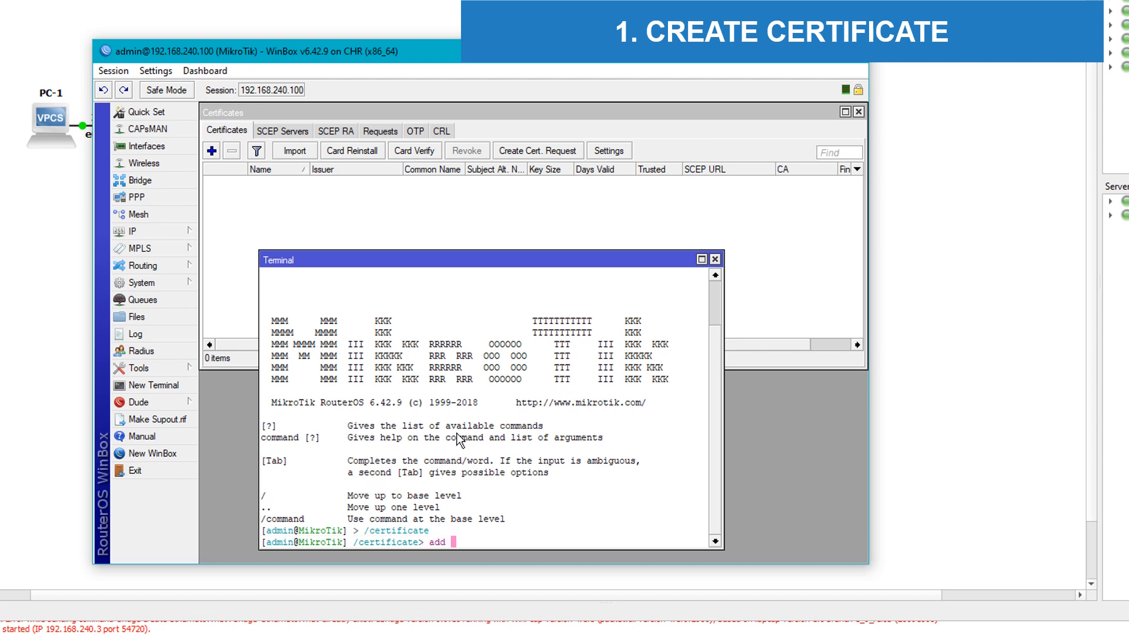
{"action": "type", "text": "name=ca-template common-name="}
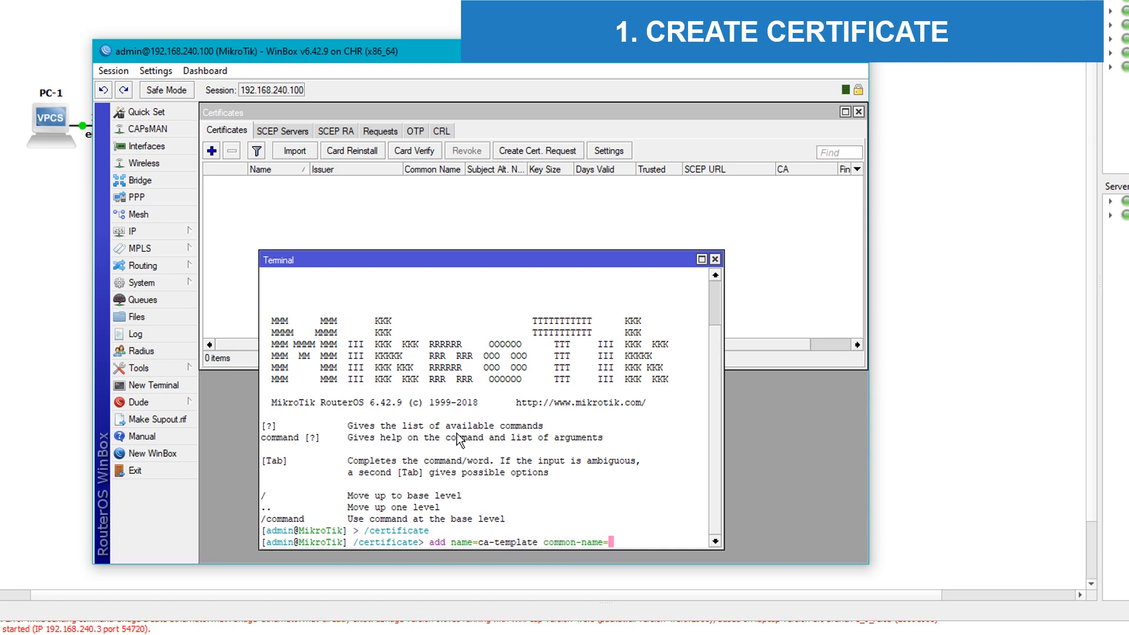
{"action": "type", "text": "CA days-valid=3650"}
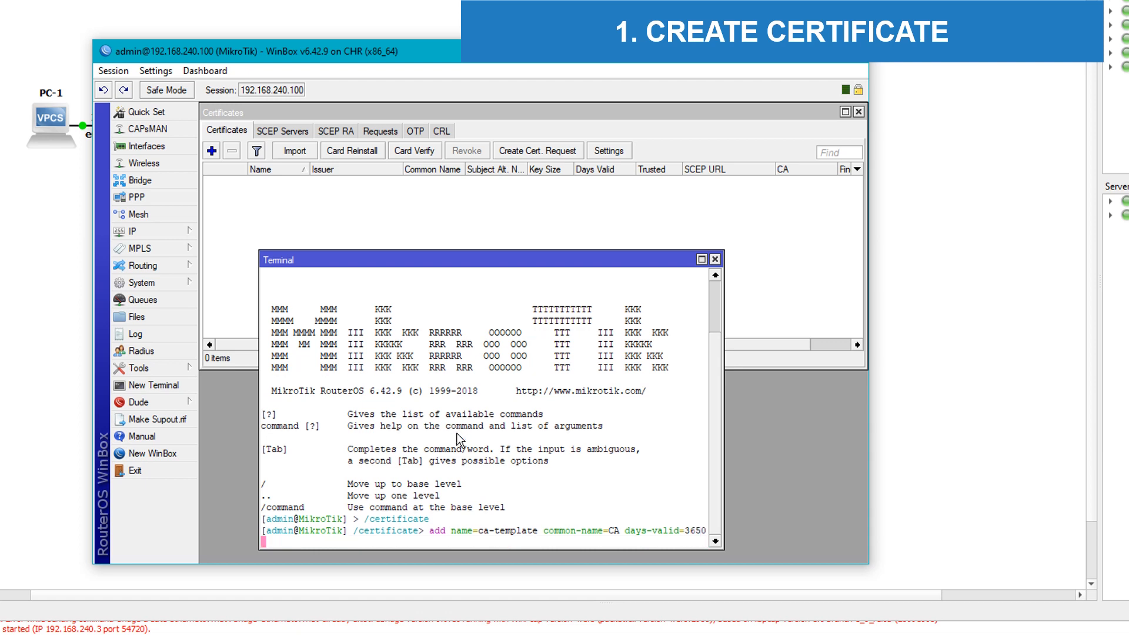
{"action": "type", "text": " key-size=2048 key-usage="}
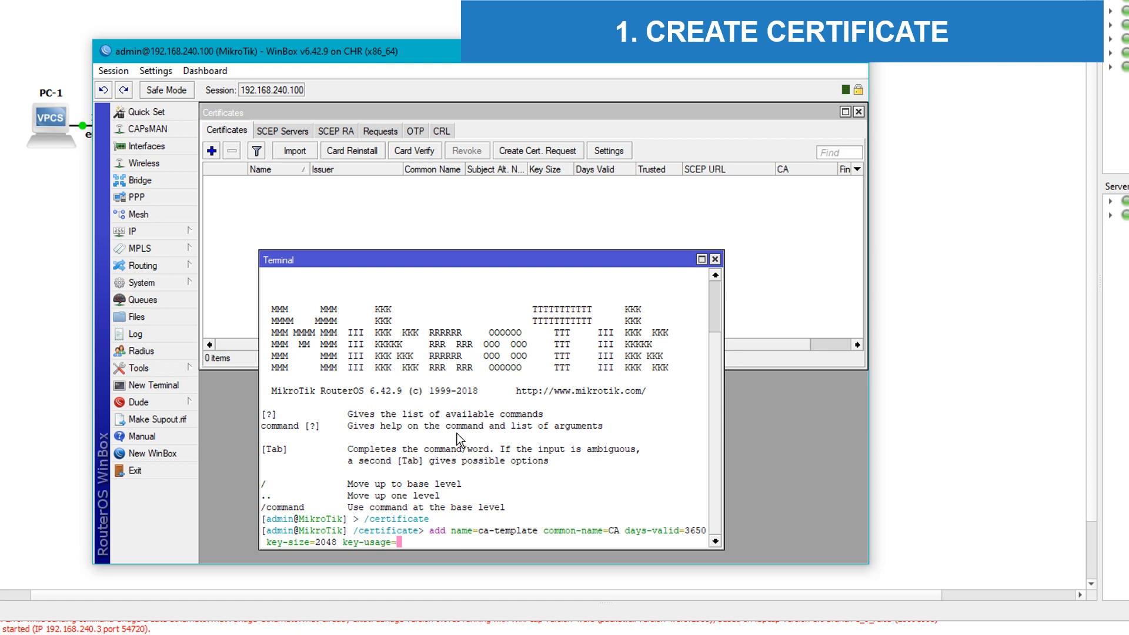
{"action": "type", "text": "crl-sign"}
{"action": "key", "text": "BackSpace"}
{"action": "type", "text": ",key-cert-sign"}
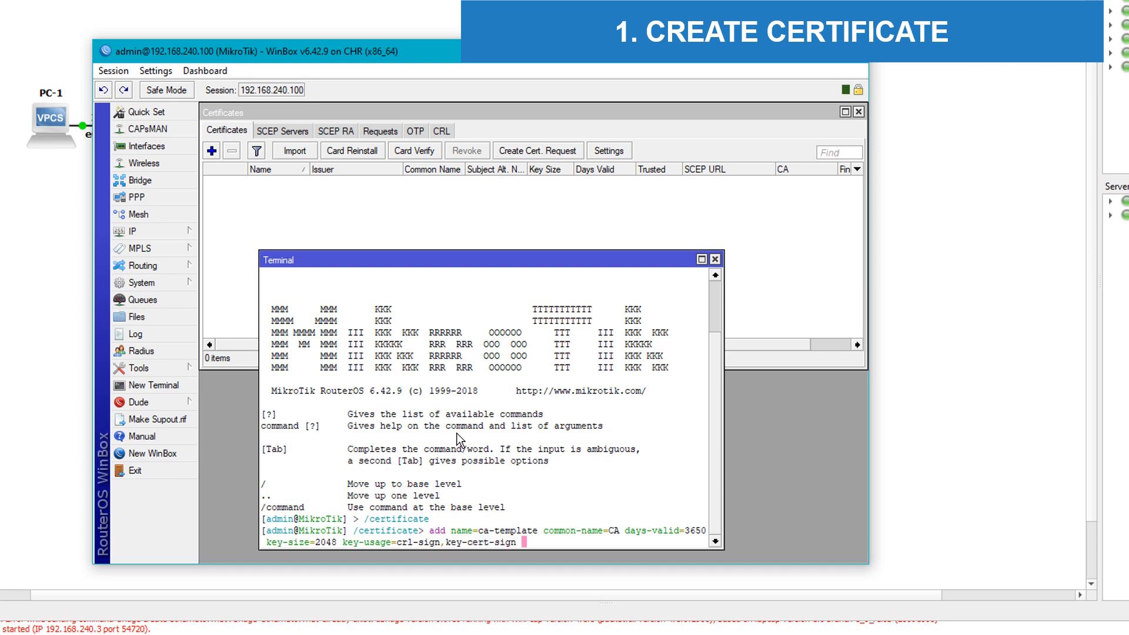
{"action": "key", "text": "Return"}
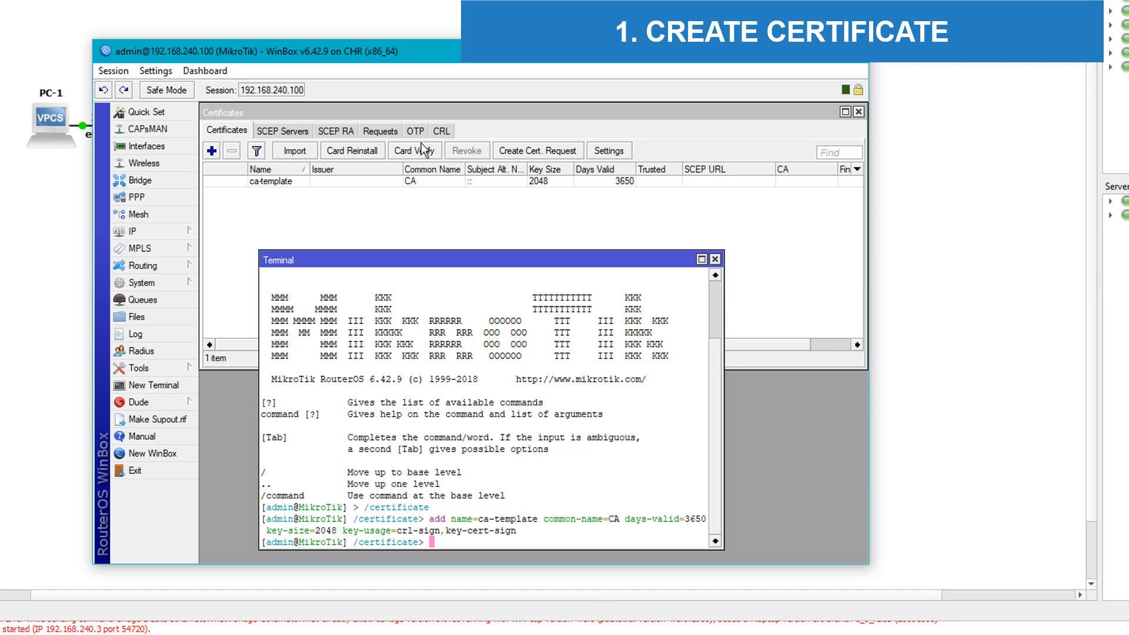
Step: Type the partial command add name=server-template common-name= and move WinBox aside to show the diagram
{"action": "type", "text": "add name=serv"}
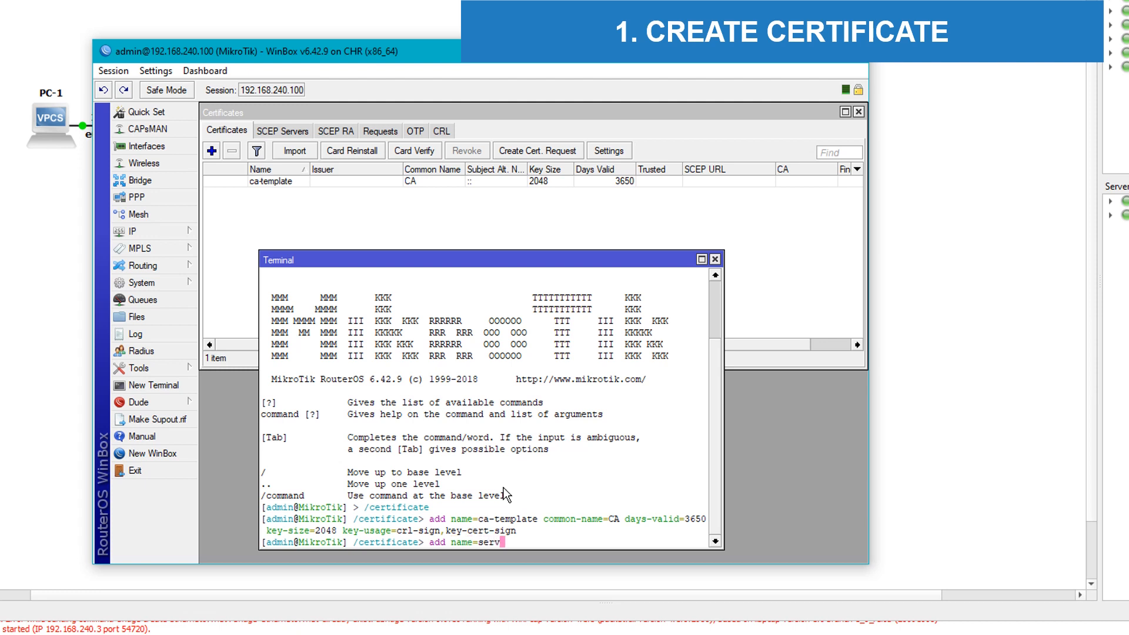
{"action": "type", "text": "er-template common-name="}
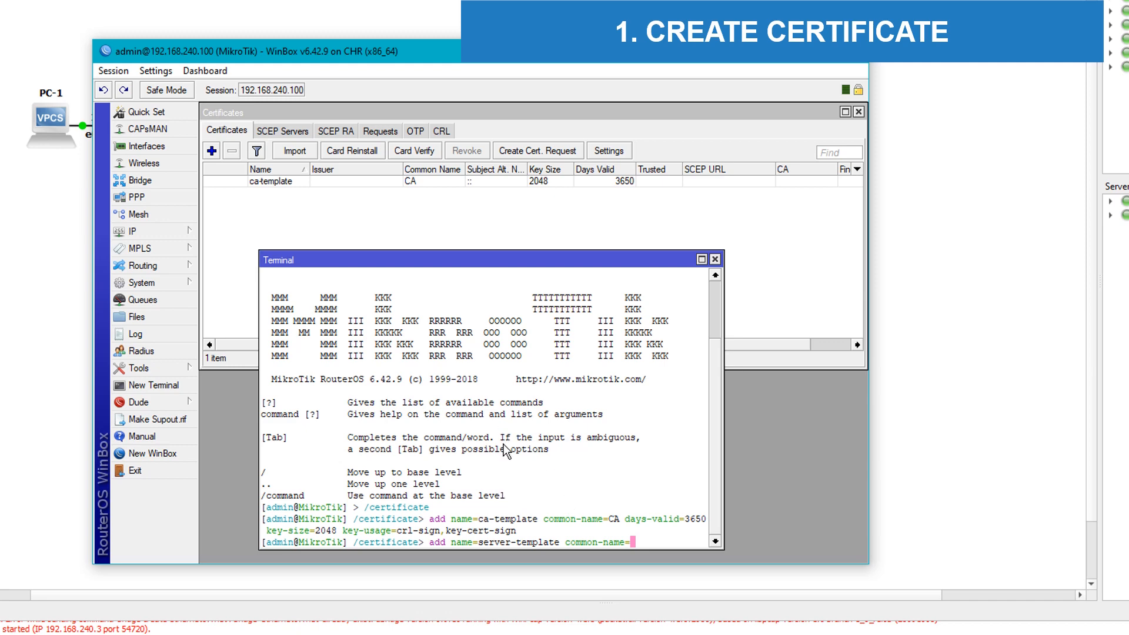
{"action": "left_click_drag", "start_coordinate": [333, 58], "coordinate": [619, 73]}
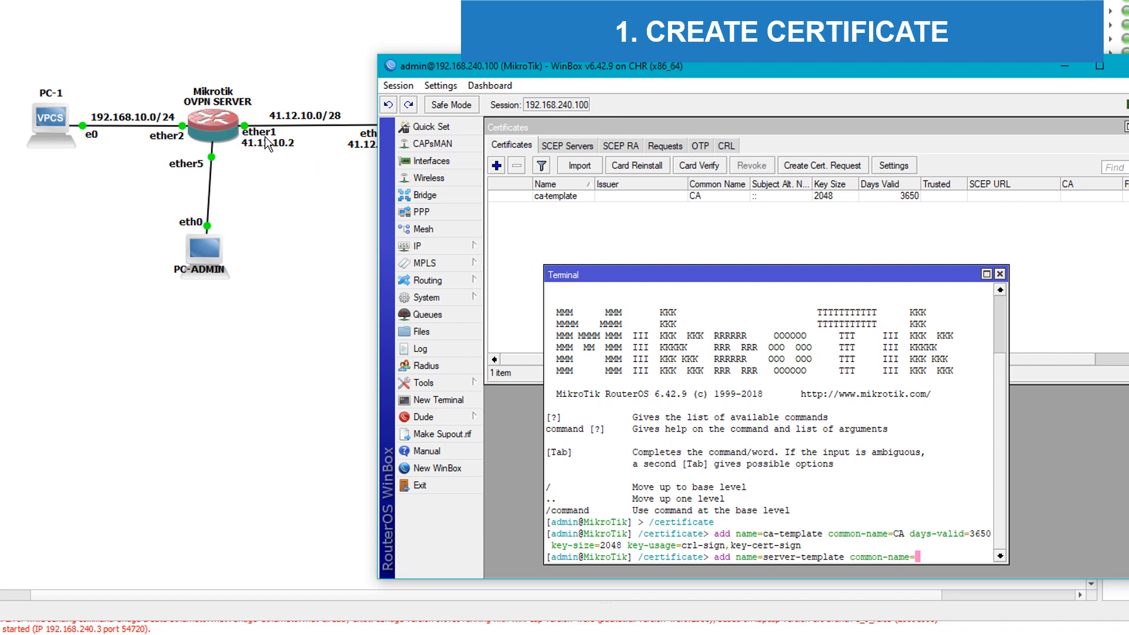
Step: Check the IP address list for 41.12.10.2/28 on ether1, then return to the terminal
{"action": "left_click", "coordinate": [430, 247]}
{"action": "left_click", "coordinate": [514, 283]}
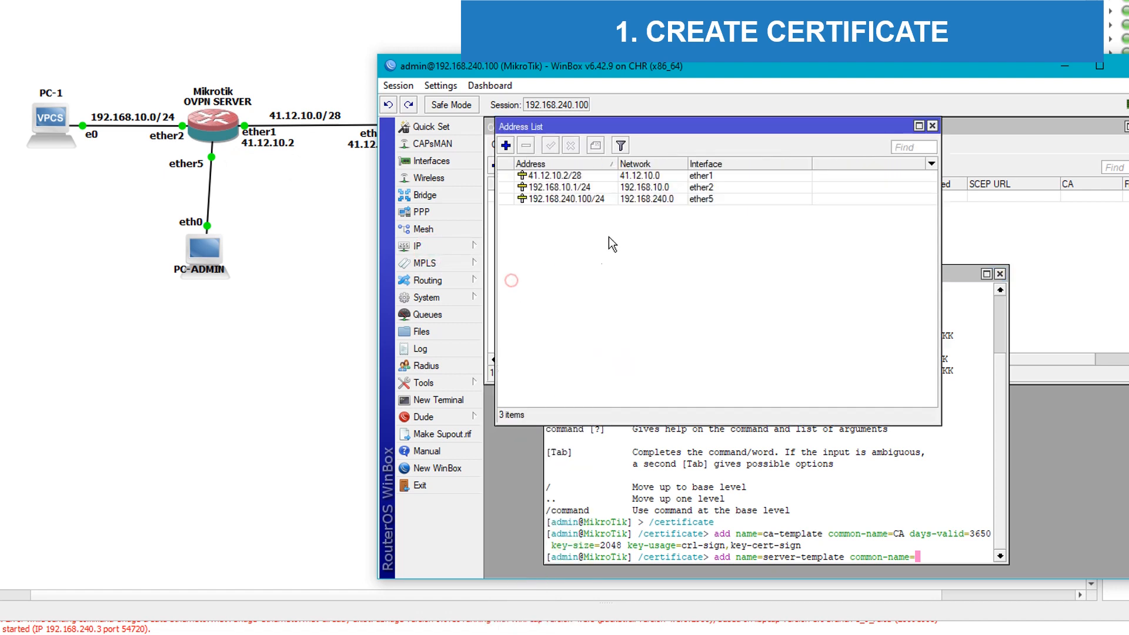
{"action": "left_click", "coordinate": [563, 176]}
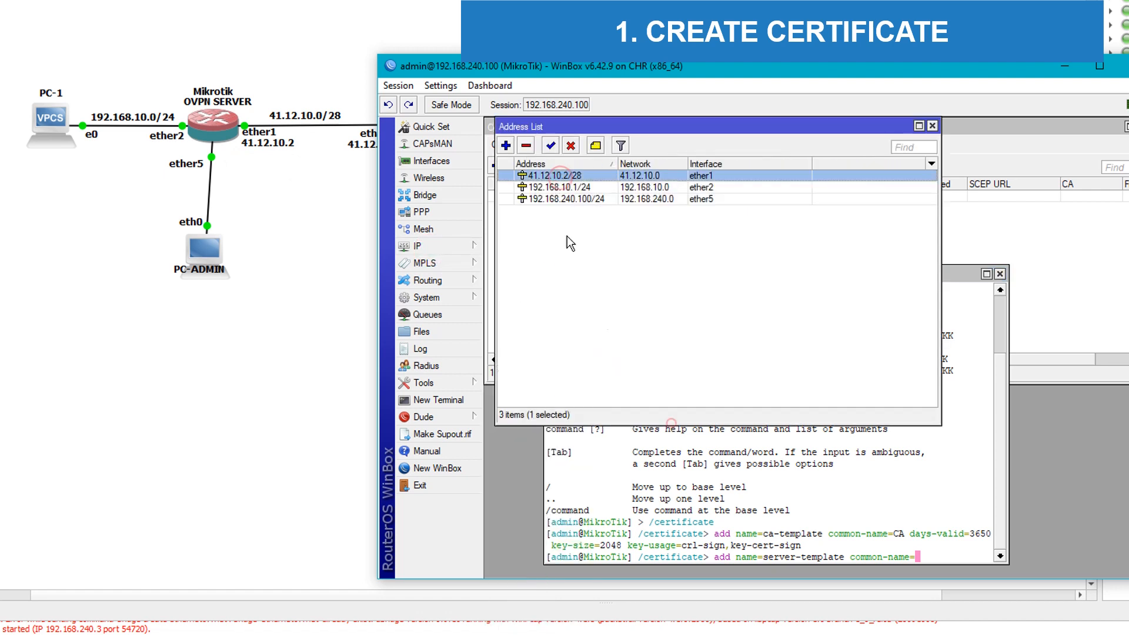
{"action": "left_click", "coordinate": [654, 457]}
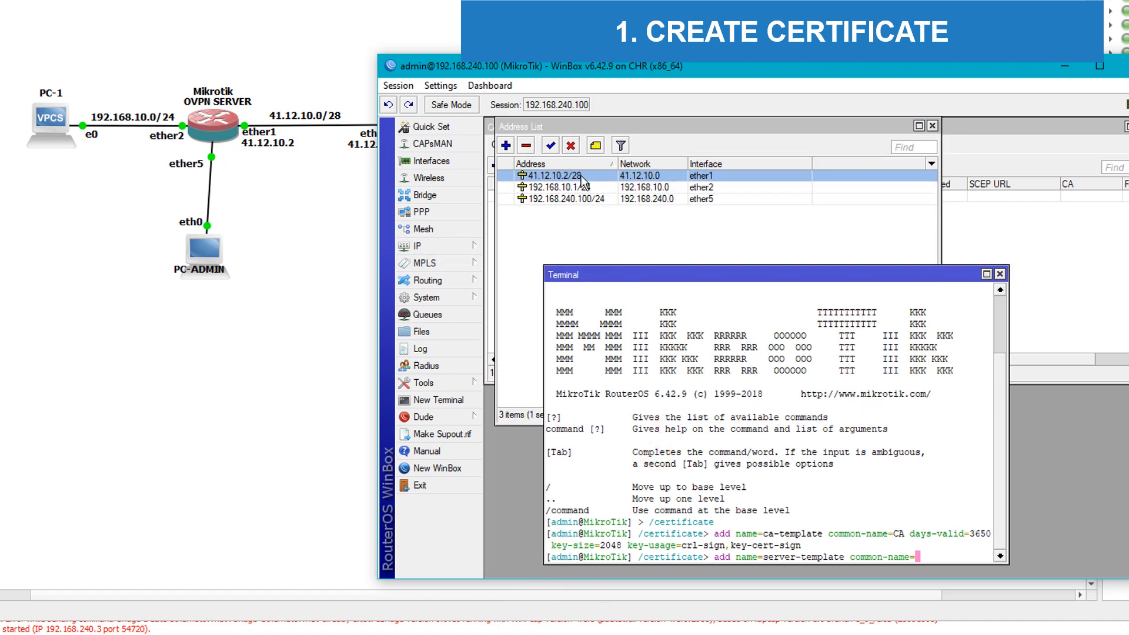
{"action": "left_click", "coordinate": [904, 475]}
{"action": "left_click_drag", "start_coordinate": [718, 66], "coordinate": [710, 232]}
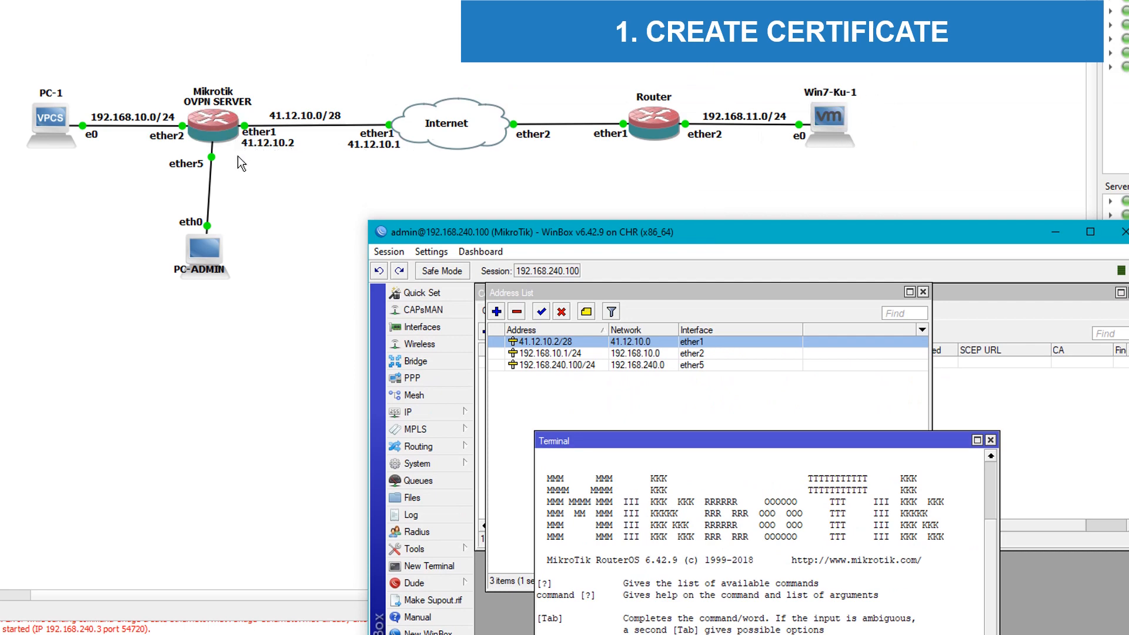
{"action": "left_click_drag", "start_coordinate": [706, 232], "coordinate": [715, 118]}
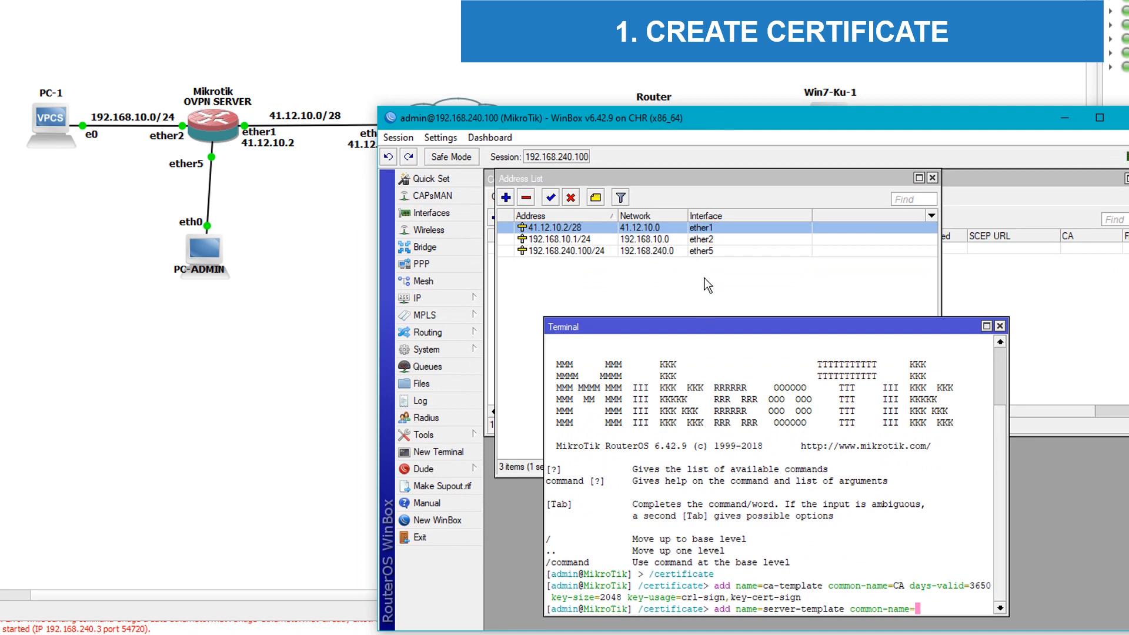
{"action": "left_click", "coordinate": [704, 278]}
{"action": "left_click", "coordinate": [739, 541]}
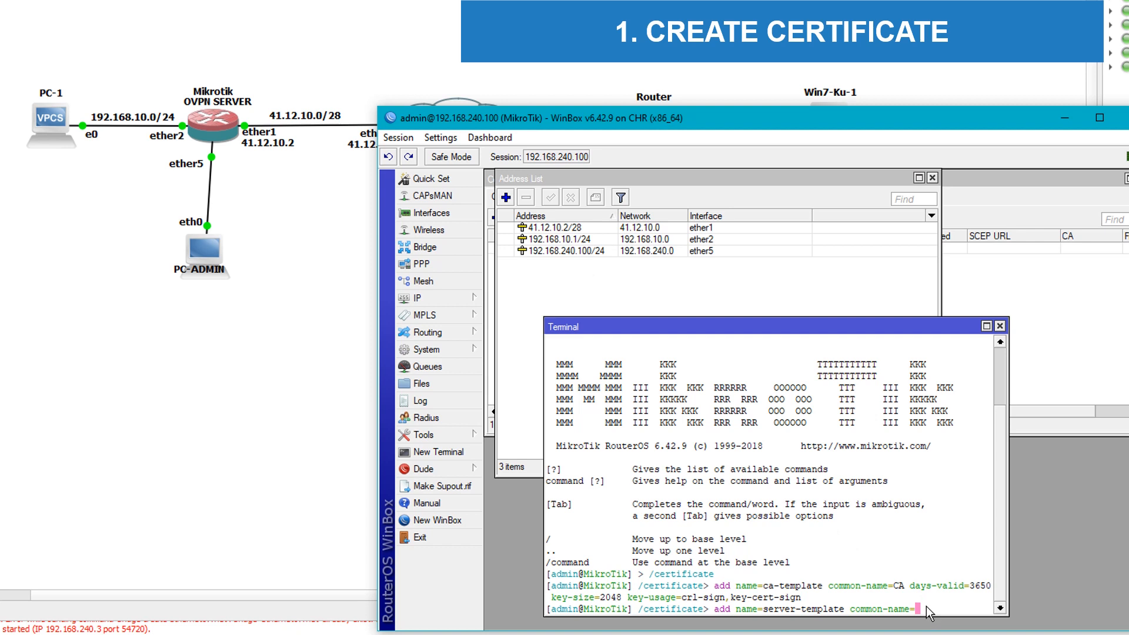
Step: Give server-template common name 41.12.10.2, 3650 days, 2048-bit key and digital-signature usage
{"action": "type", "text": "41.12.10.2"}
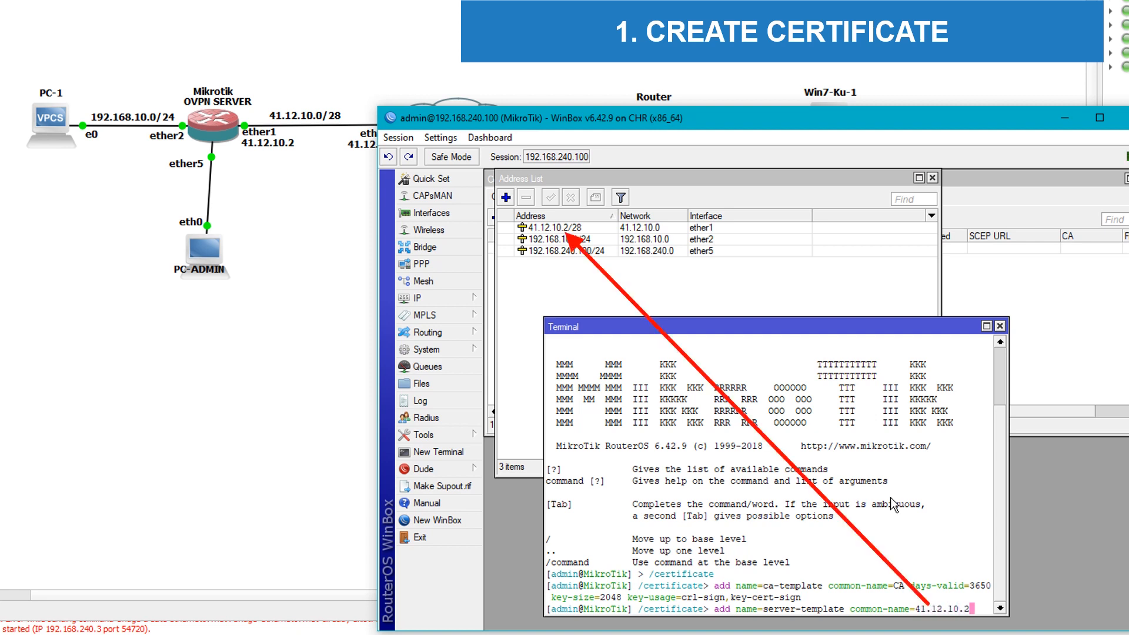
{"action": "left_click", "coordinate": [933, 178]}
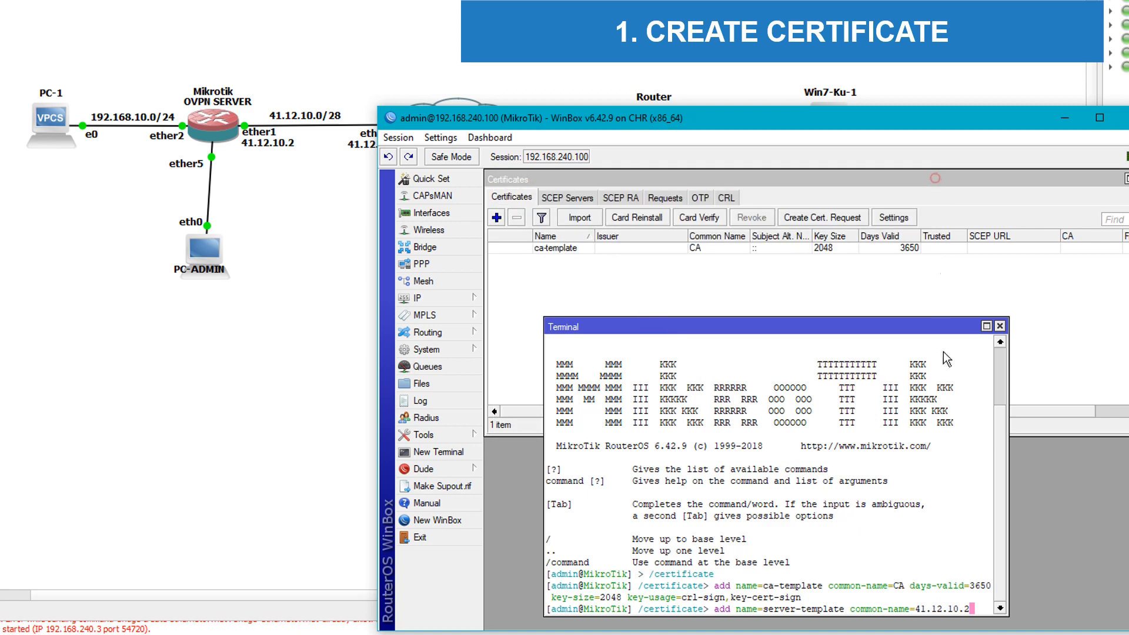
{"action": "type", "text": "day"}
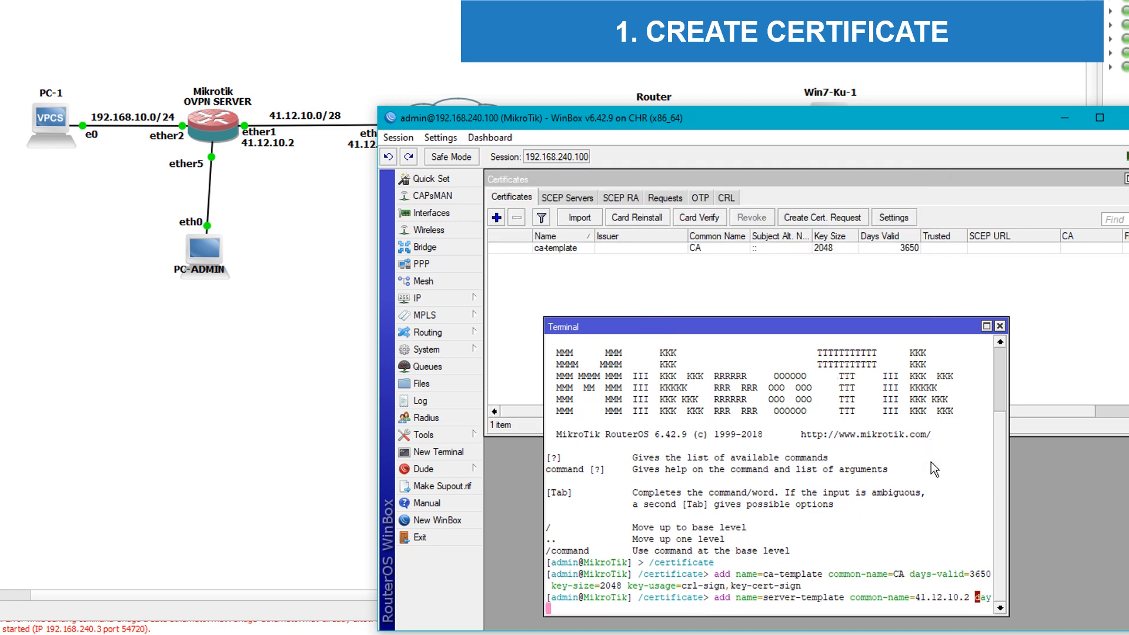
{"action": "type", "text": "s-valid=3650 key-size="}
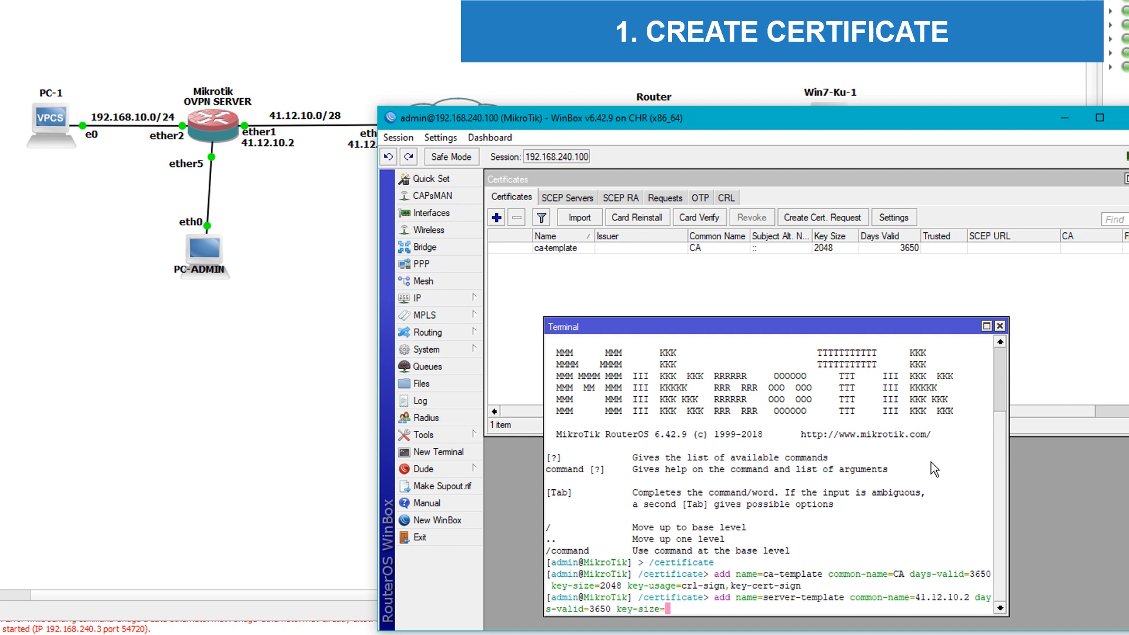
{"action": "type", "text": "2048 key-usage=digital-signature"}
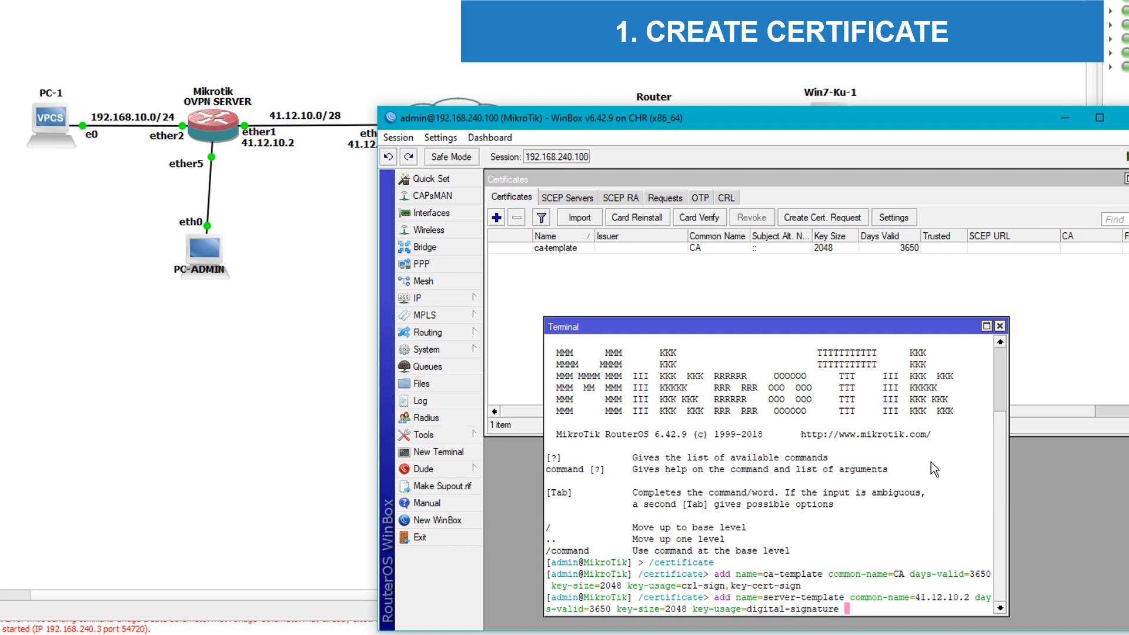
{"action": "key", "text": "BackSpace"}
Step: Add key-encipherment and tls-server key usages and run the server-template command
{"action": "type", "text": ",key-enchiphe"}
{"action": "key", "text": "BackSpace"}
{"action": "key", "text": "BackSpace"}
{"action": "key", "text": "BackSpace"}
{"action": "key", "text": "BackSpace"}
{"action": "key", "text": "BackSpace"}
{"action": "key", "text": "BackSpace"}
{"action": "key", "text": "BackSpace"}
{"action": "key", "text": "BackSpace"}
{"action": "key", "text": "BackSpace"}
{"action": "key", "text": "BackSpace"}
{"action": "key", "text": "BackSpace"}
{"action": "key", "text": "BackSpace"}
{"action": "type", "text": "key-ench"}
{"action": "key", "text": "BackSpace"}
{"action": "key", "text": "BackSpace"}
{"action": "key", "text": "BackSpace"}
{"action": "key", "text": "BackSpace"}
{"action": "key", "text": "BackSpace"}
{"action": "key", "text": "BackSpace"}
{"action": "key", "text": "BackSpace"}
{"action": "key", "text": "BackSpace"}
{"action": "key", "text": "BackSpace"}
{"action": "type", "text": ","}
{"action": "type", "text": "key-e"}
{"action": "type", "text": "nchi"}
{"action": "key", "text": "BackSpace"}
{"action": "key", "text": "BackSpace"}
{"action": "type", "text": "ipherment"}
{"action": "key", "text": "BackSpace"}
{"action": "type", "text": ",tks"}
{"action": "key", "text": "BackSpace"}
{"action": "key", "text": "BackSpace"}
{"action": "type", "text": "ls-server"}
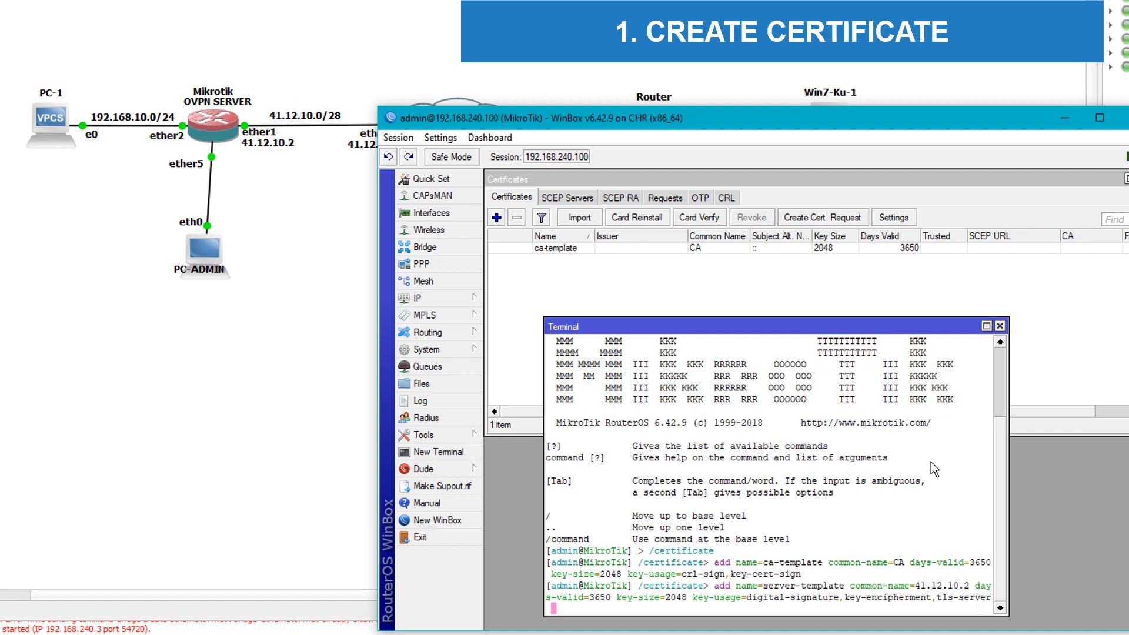
{"action": "key", "text": "Return"}
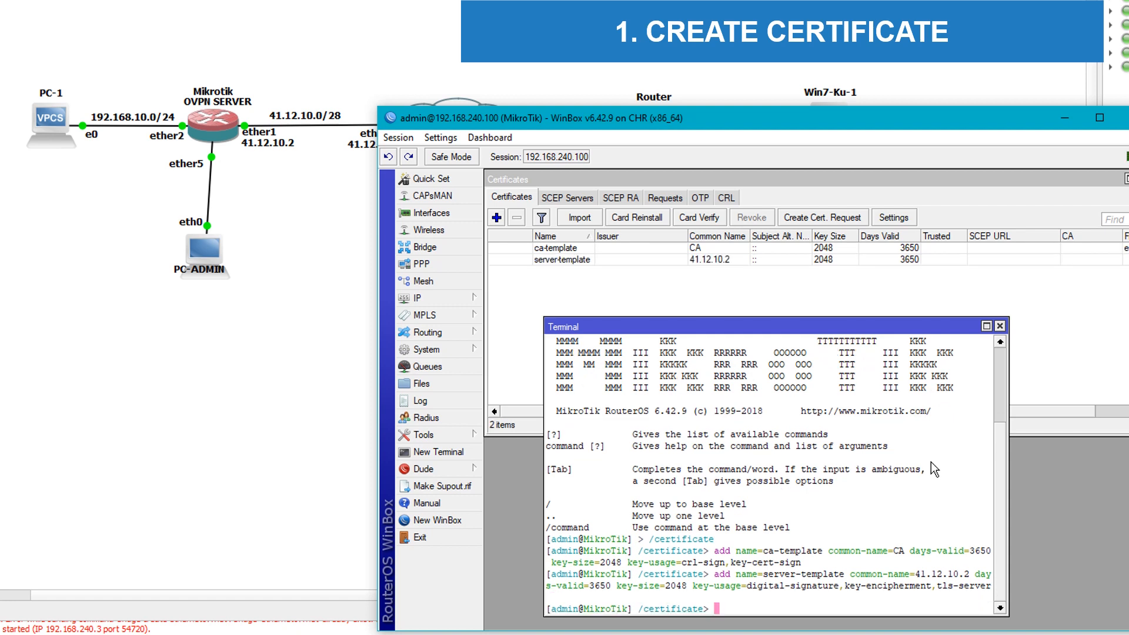
Step: Add client-template with common name ayz, 3650 days, 2048-bit key and tls-client usage
{"action": "type", "text": "add name=client-template common-name="}
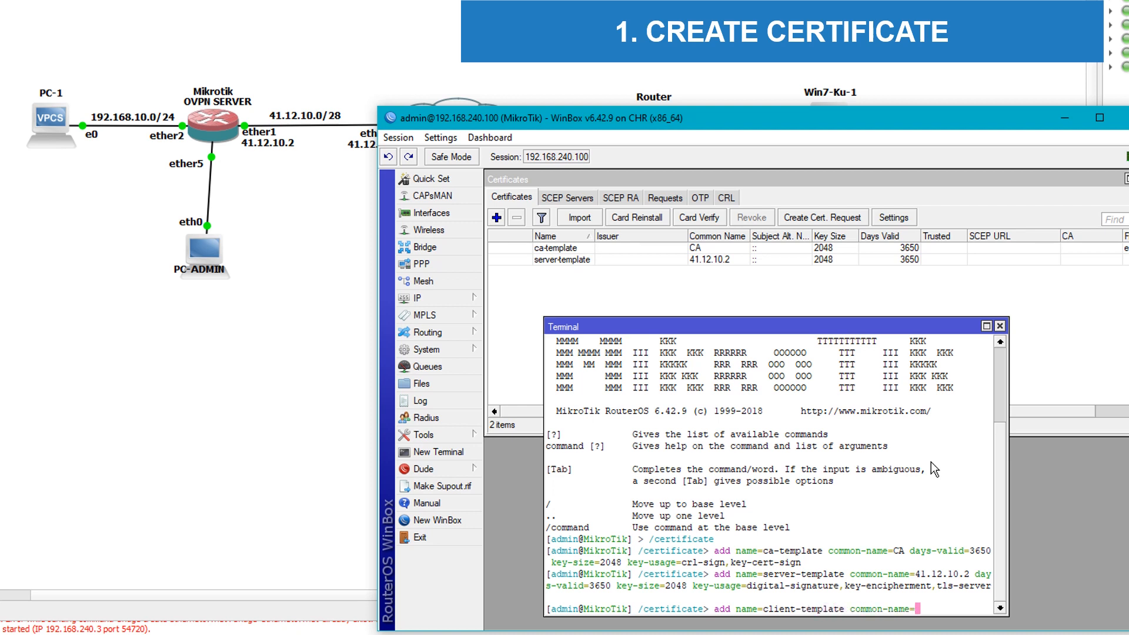
{"action": "type", "text": "ayz"}
{"action": "type", "text": "days-valid="}
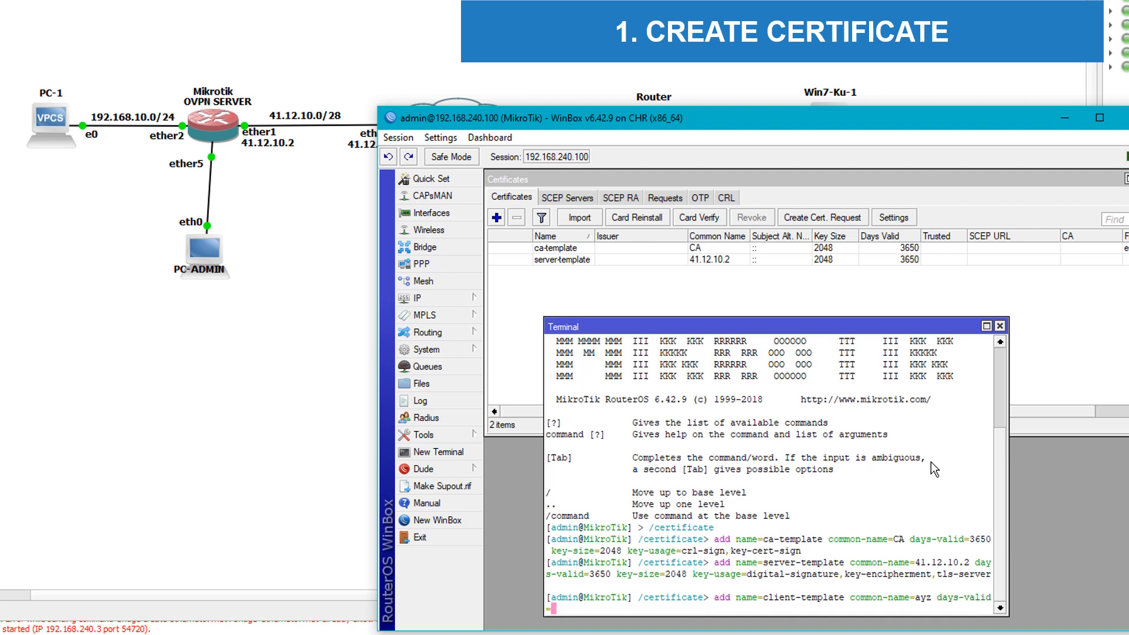
{"action": "type", "text": "3650 key-size=2048 key"}
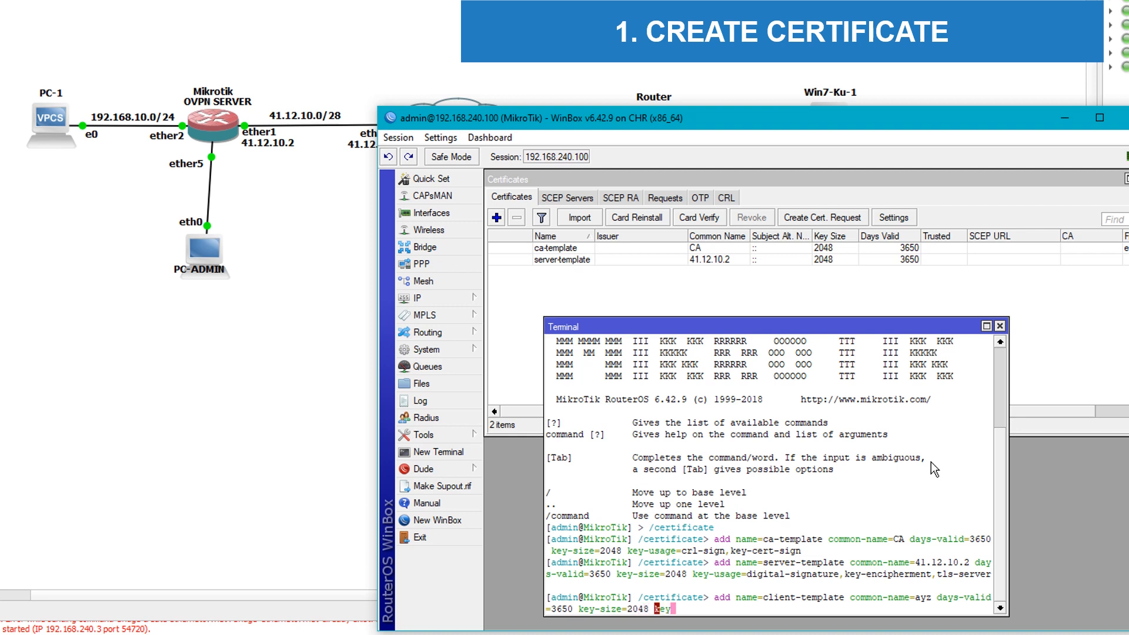
{"action": "type", "text": "-usage=tls-client"}
{"action": "key", "text": "Return"}
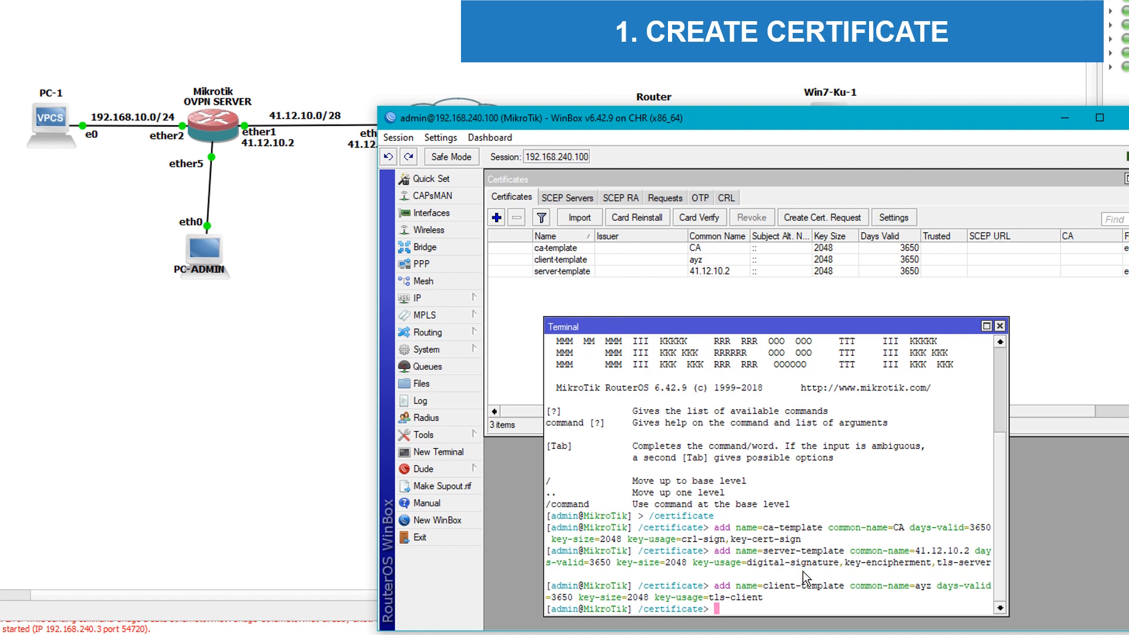
{"action": "left_click", "coordinate": [604, 249]}
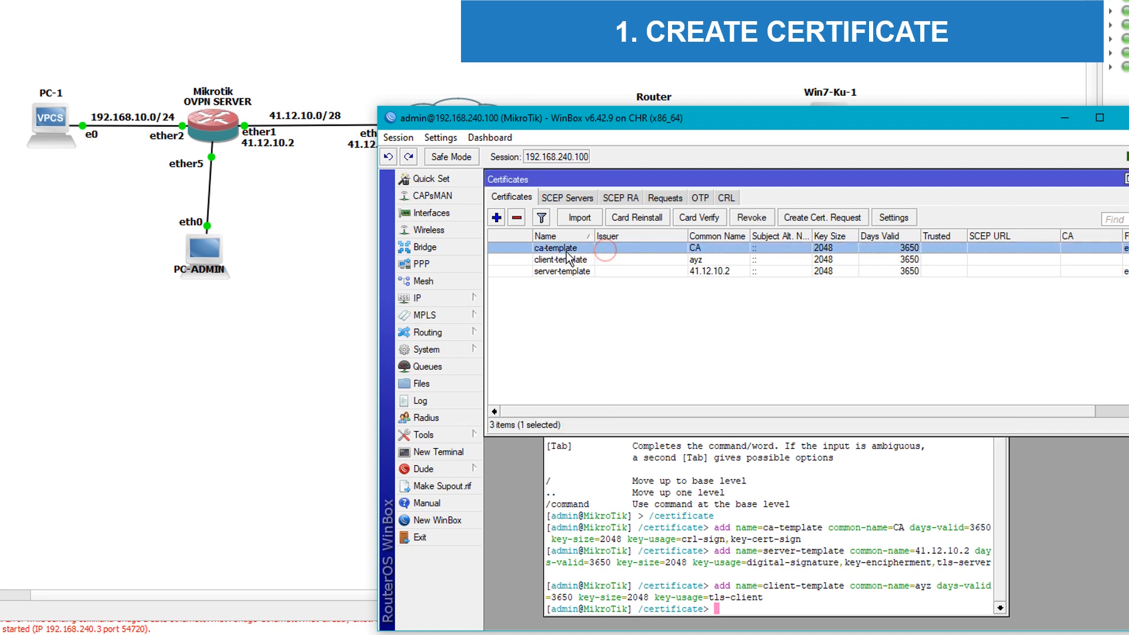
Step: Run sign ca-template name=ca-certificate in the terminal
{"action": "left_click", "coordinate": [763, 562]}
{"action": "type", "text": "sig"}
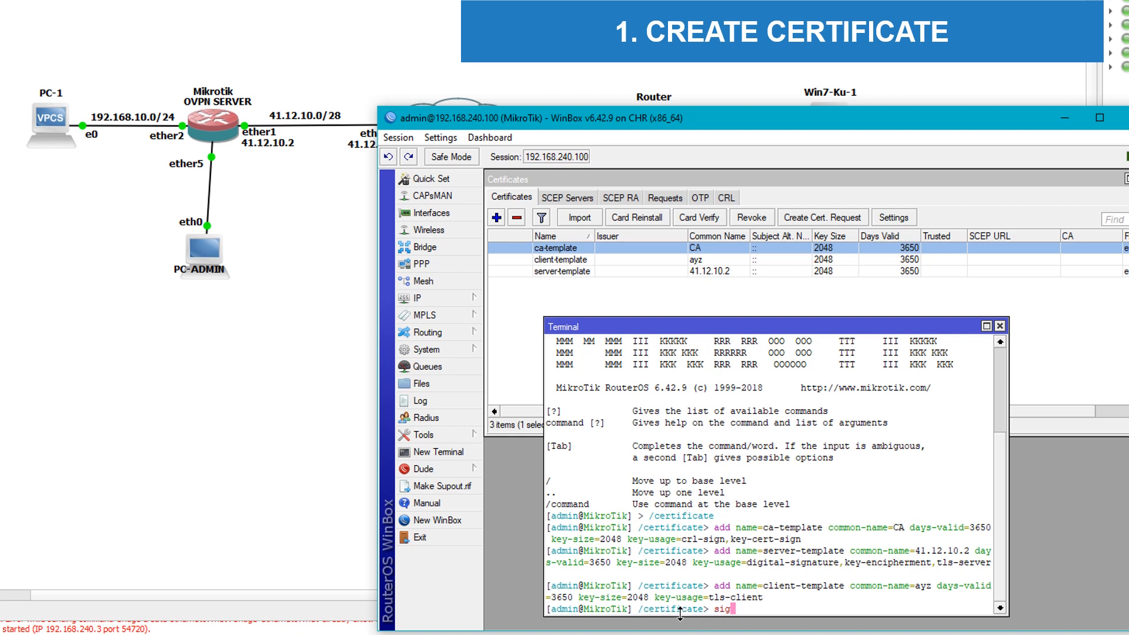
{"action": "type", "text": "n ca-template name=ca-certificate"}
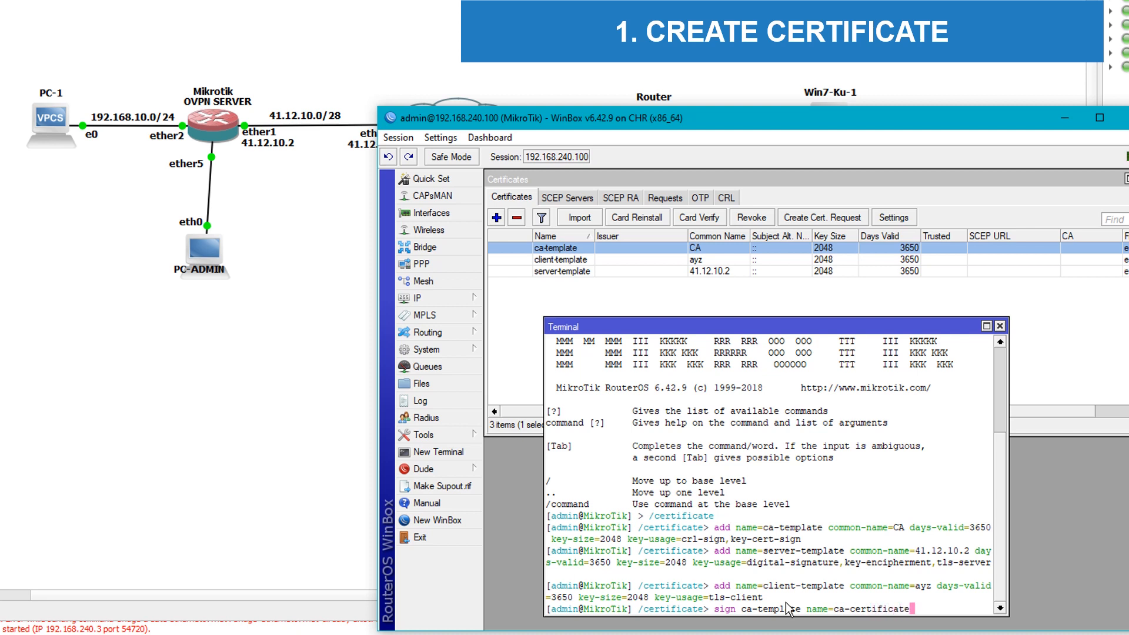
{"action": "key", "text": "Return"}
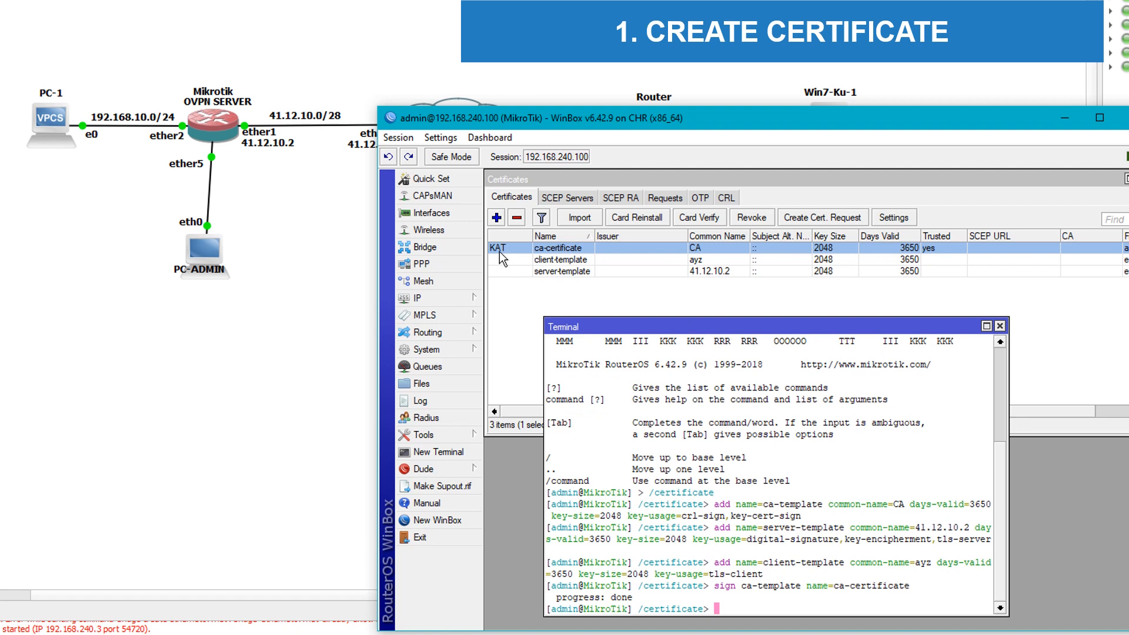
Step: Run sign client-template name=client-certificate ca=ca-certificate in the terminal
{"action": "mouse_move", "coordinate": [500, 253]}
{"action": "left_click", "coordinate": [782, 558]}
{"action": "type", "text": "sign client-template"}
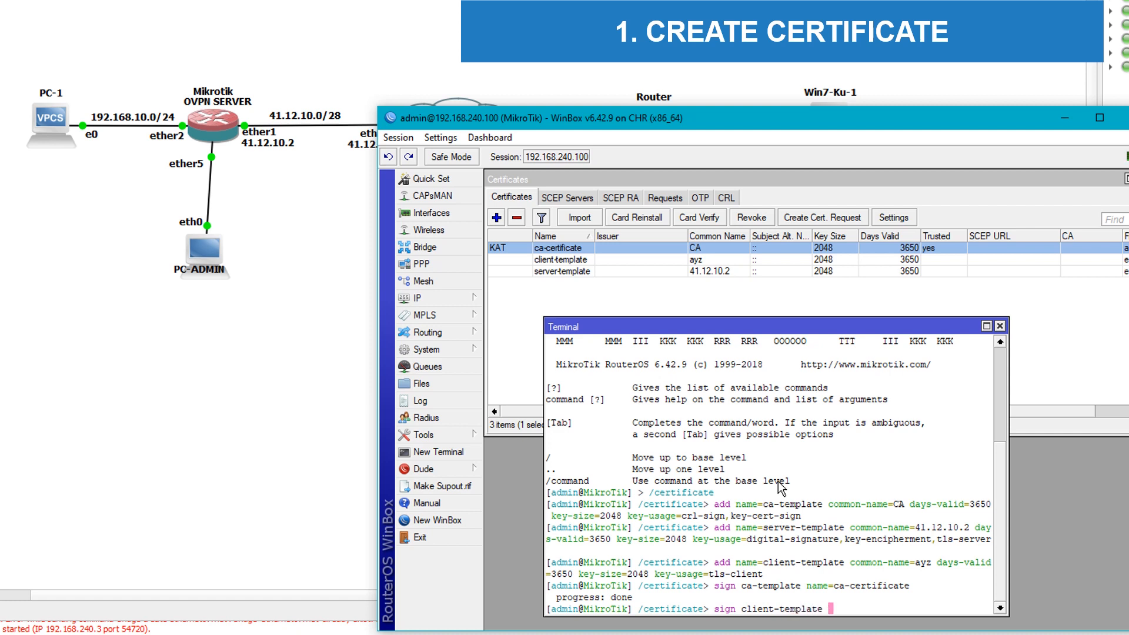
{"action": "type", "text": " name=client-s"}
{"action": "type", "text": "ertificate"}
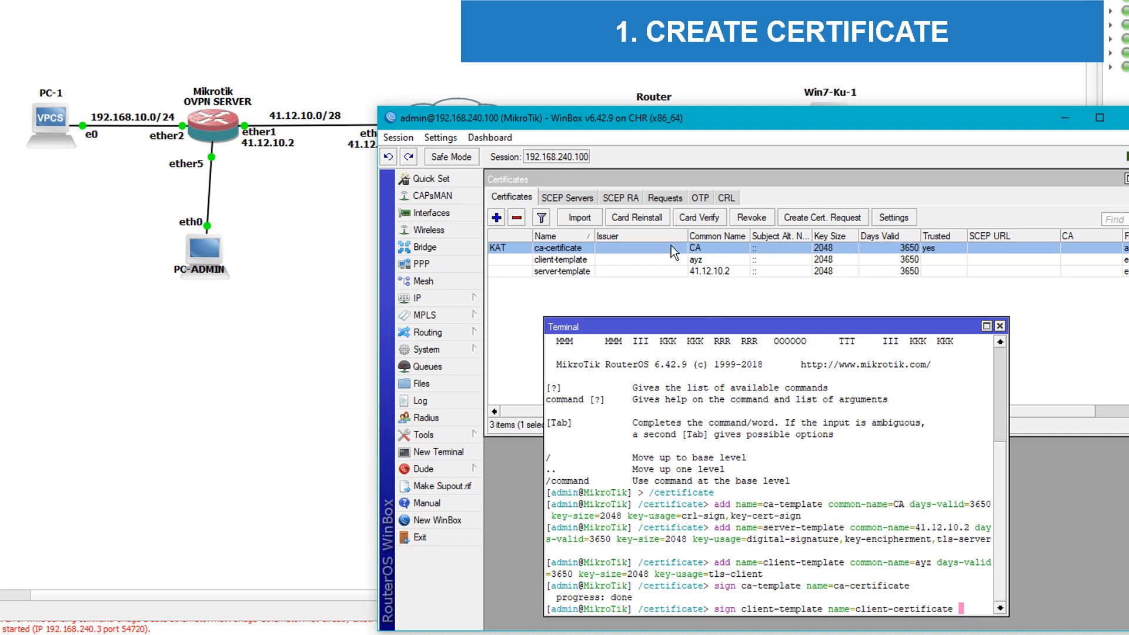
{"action": "type", "text": " ca=ca-"}
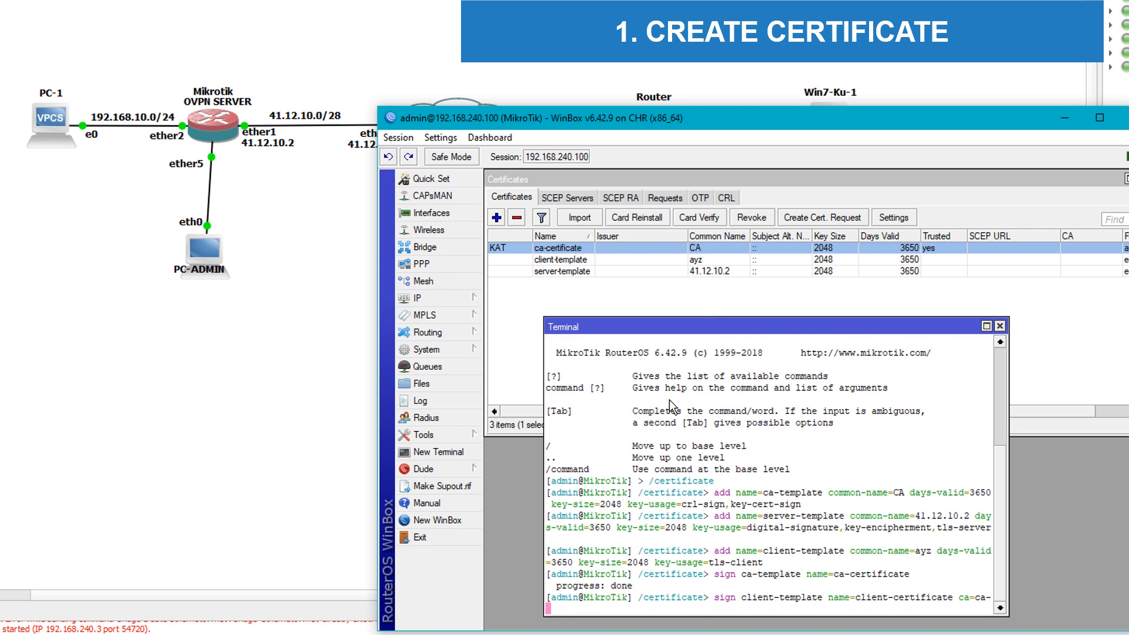
{"action": "type", "text": "certificate"}
{"action": "key", "text": "Return"}
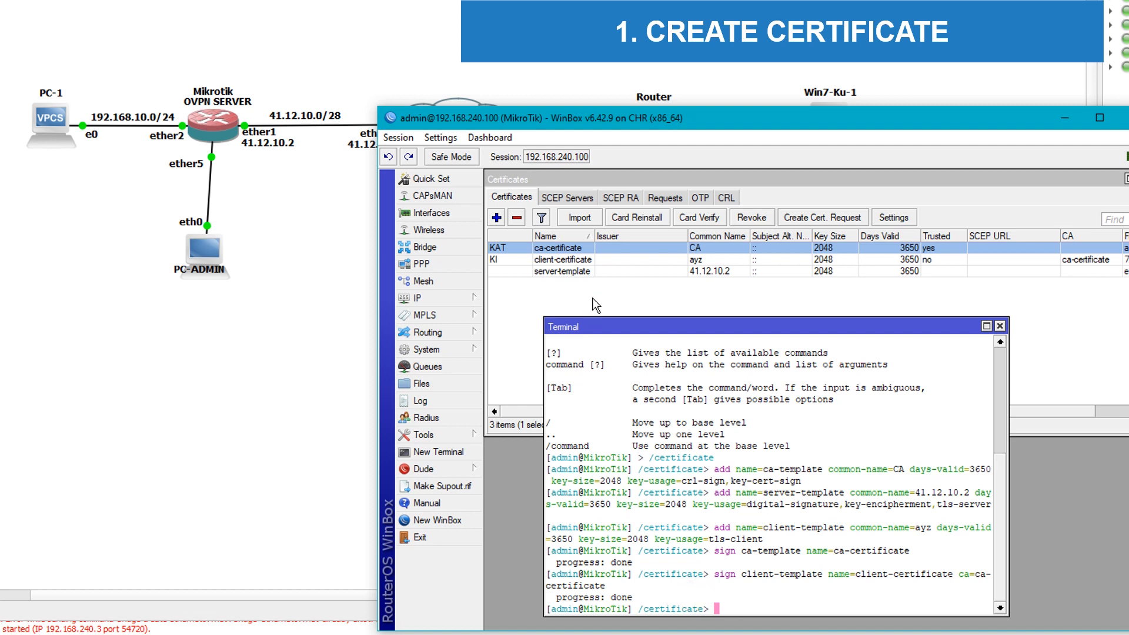
{"action": "left_click", "coordinate": [622, 271]}
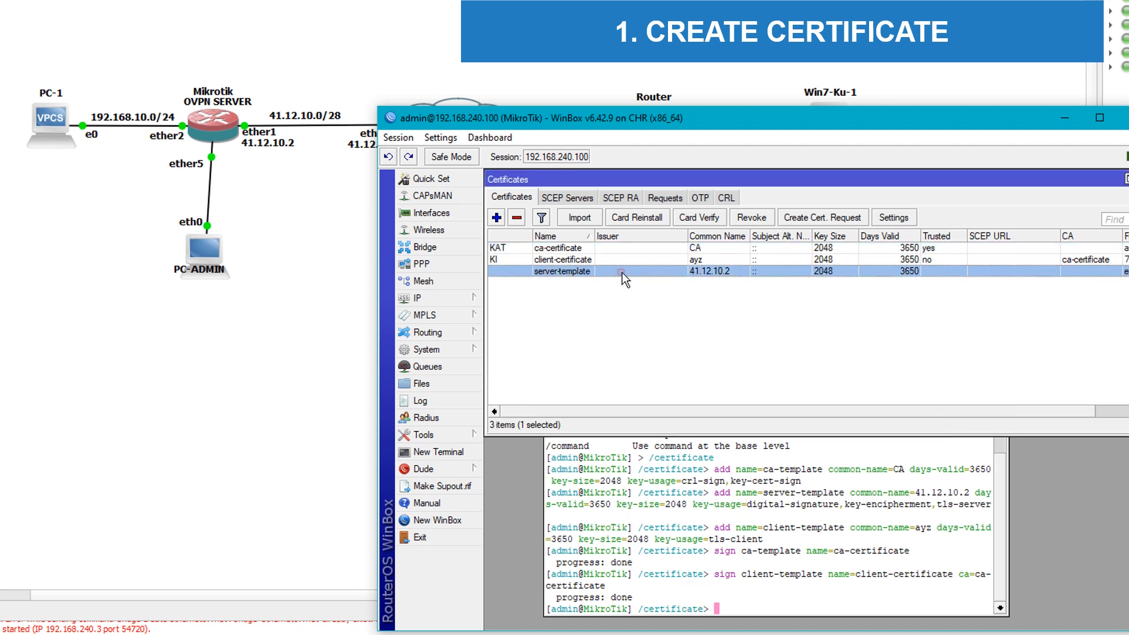
Step: Open the server-template certificate's details dialog
{"action": "double_click", "coordinate": [615, 273]}
{"action": "left_click", "coordinate": [576, 532]}
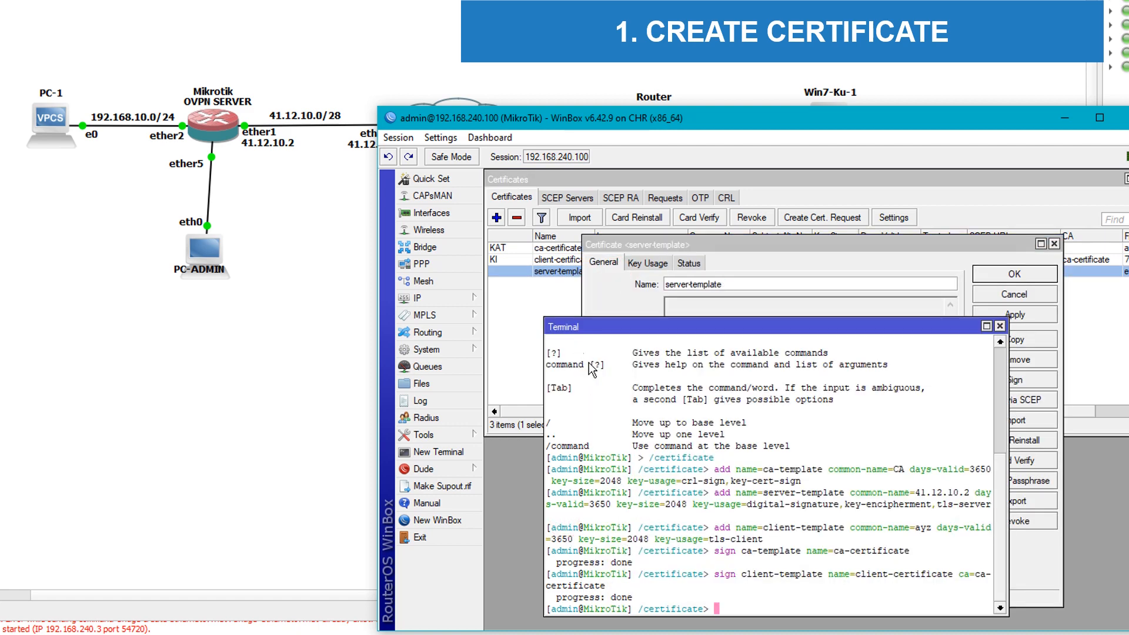
{"action": "left_click", "coordinate": [902, 259]}
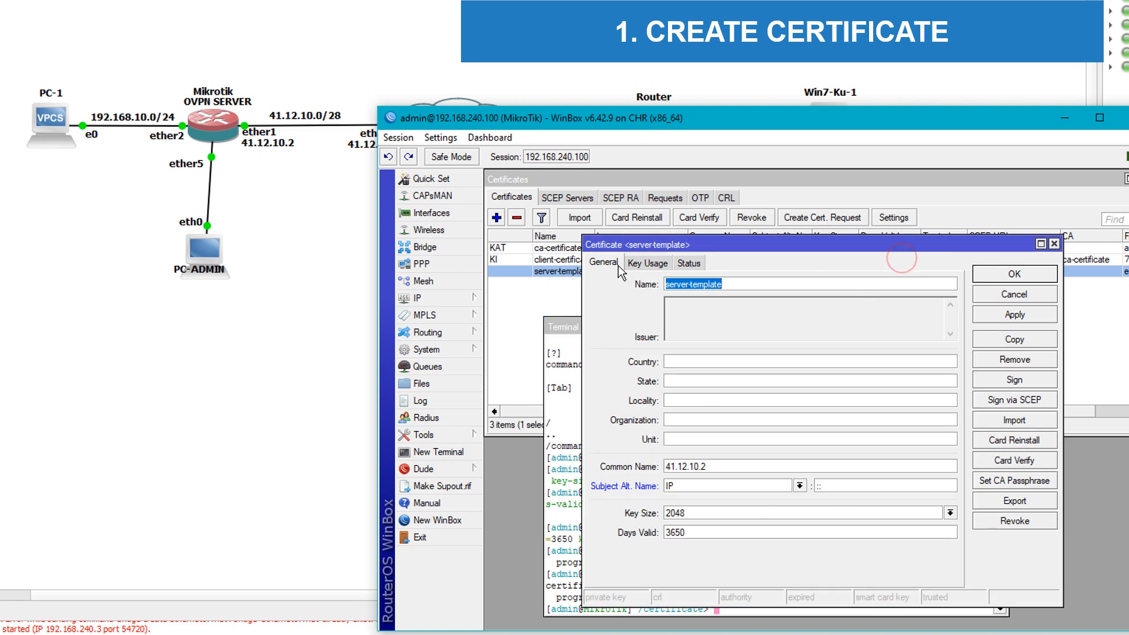
{"action": "left_click", "coordinate": [1054, 244]}
{"action": "double_click", "coordinate": [695, 271]}
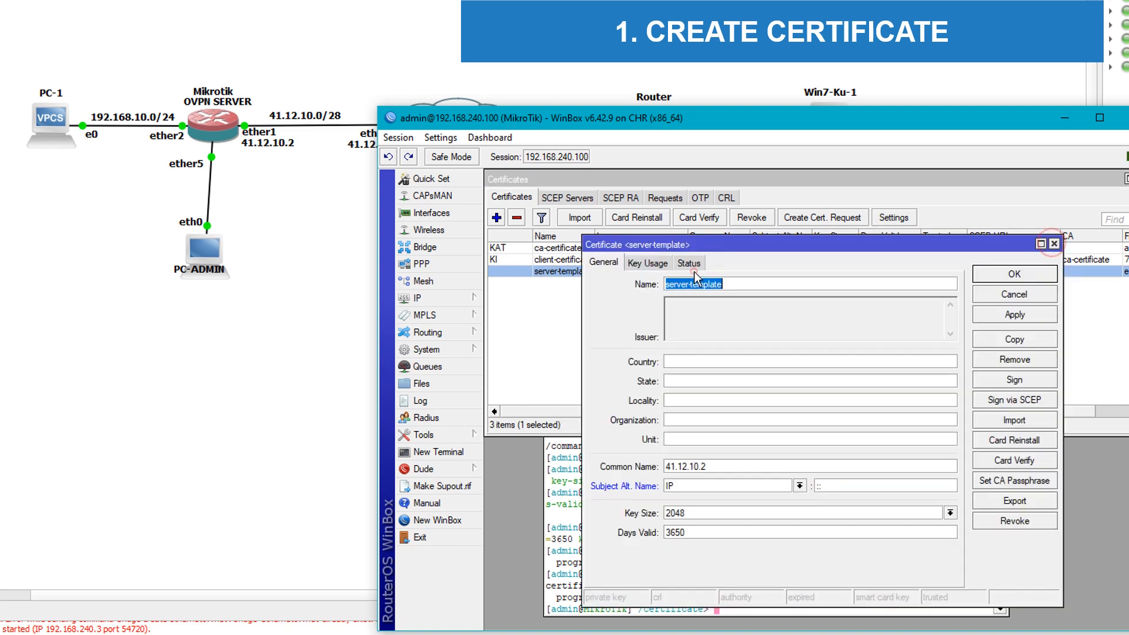
Step: Sign server-template with CA ca-certificate, then close the signing panel and details
{"action": "left_click", "coordinate": [1009, 383]}
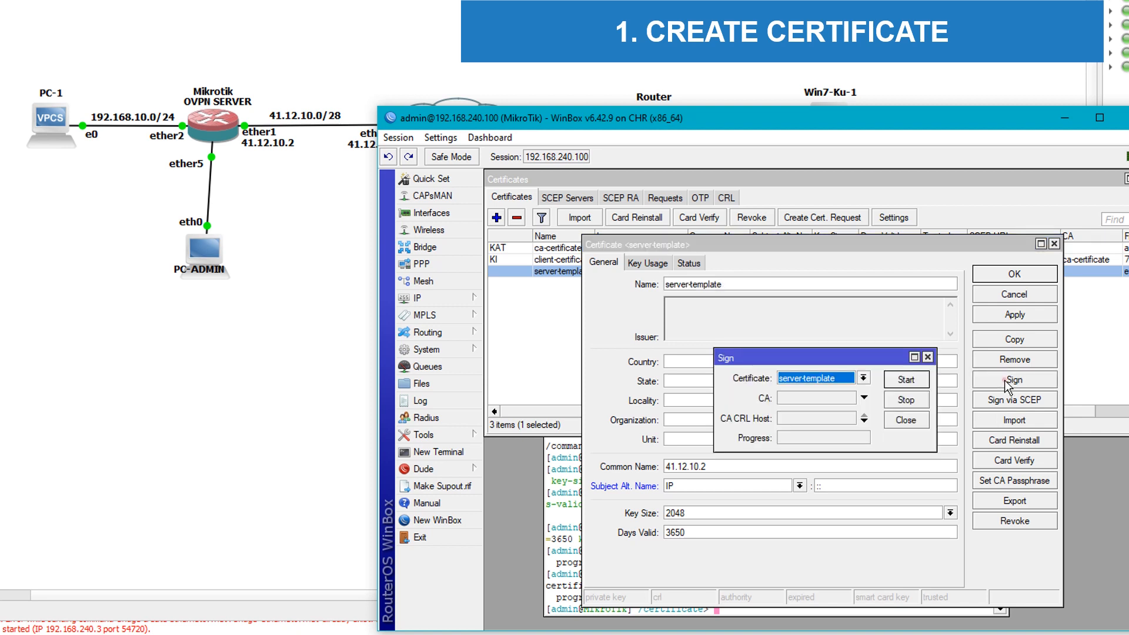
{"action": "left_click", "coordinate": [800, 397]}
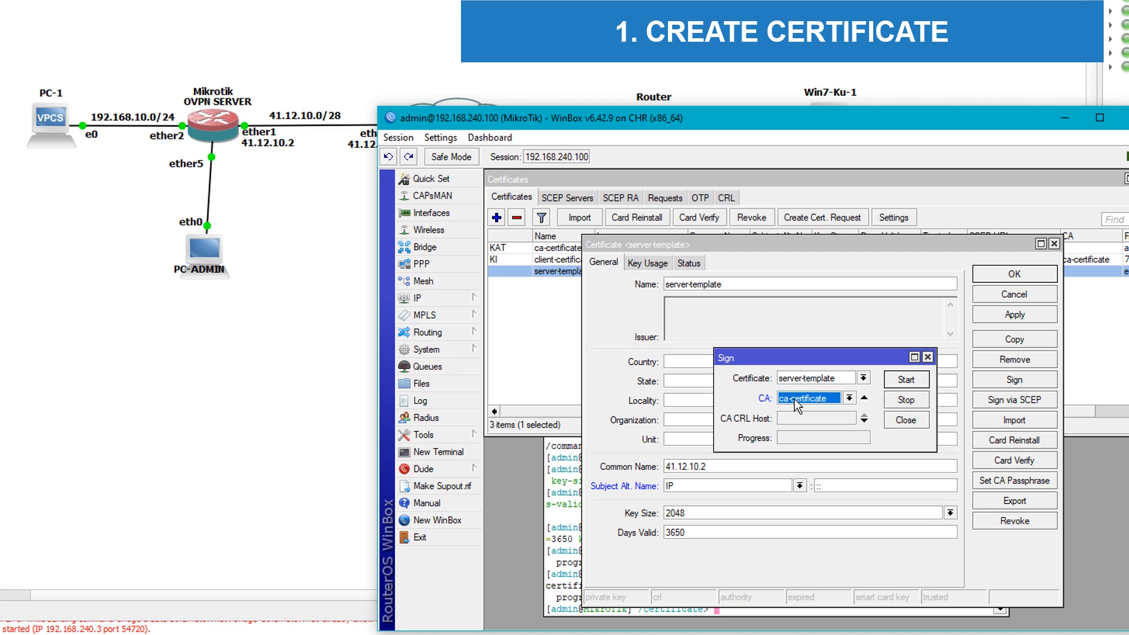
{"action": "left_click_drag", "start_coordinate": [683, 252], "coordinate": [895, 253]}
{"action": "left_click_drag", "start_coordinate": [781, 358], "coordinate": [860, 340]}
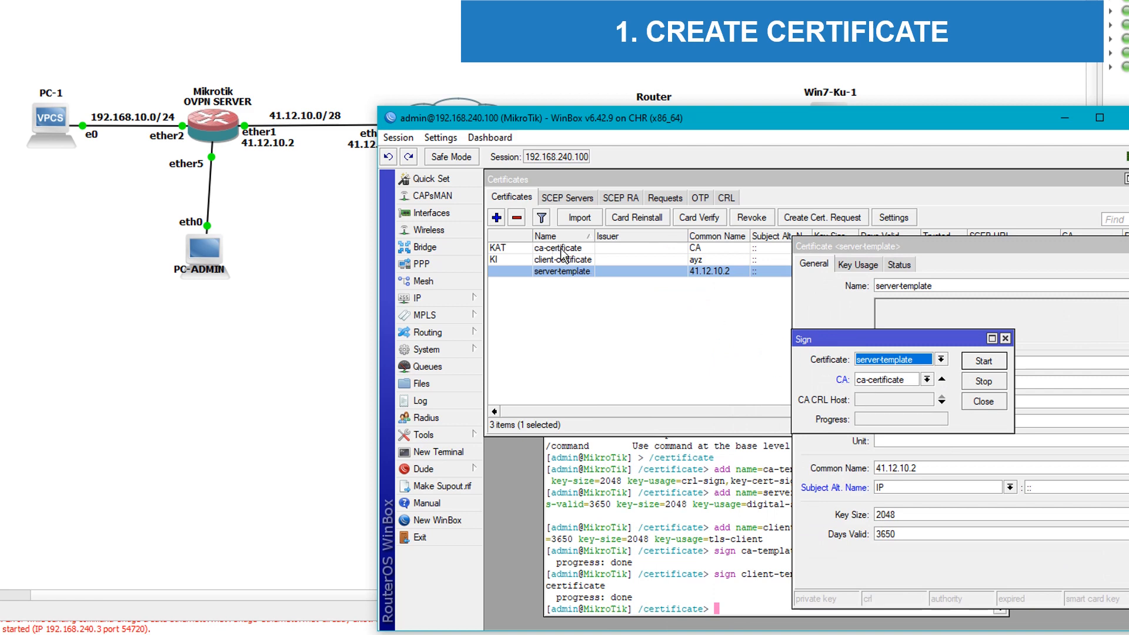
{"action": "left_click", "coordinate": [1019, 246]}
{"action": "left_click_drag", "start_coordinate": [1019, 246], "coordinate": [711, 275]}
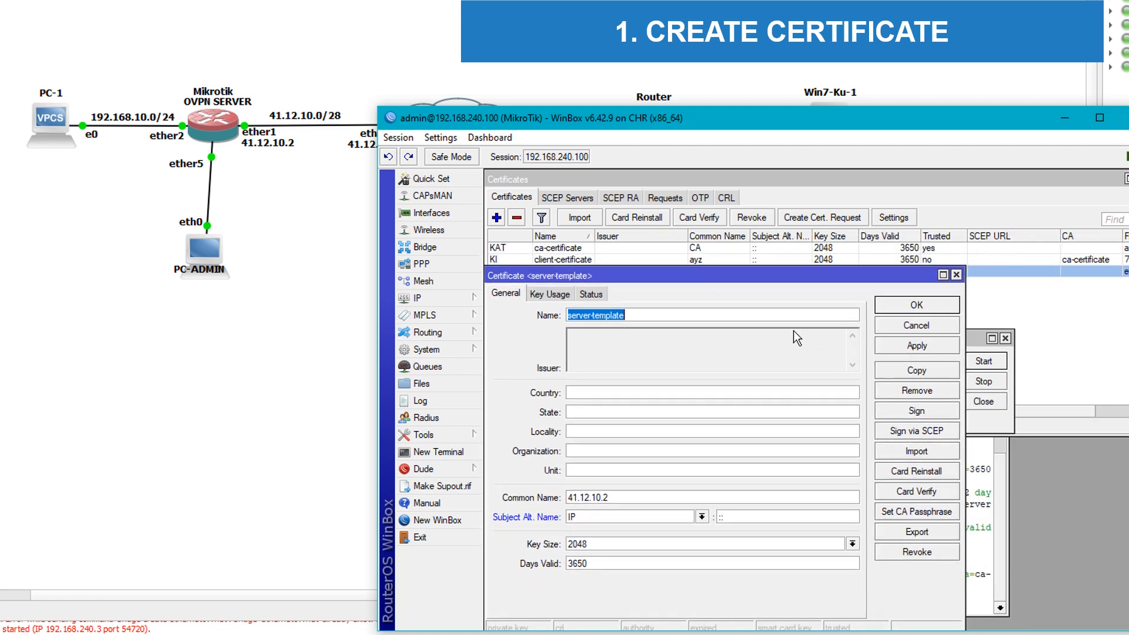
{"action": "left_click", "coordinate": [974, 340]}
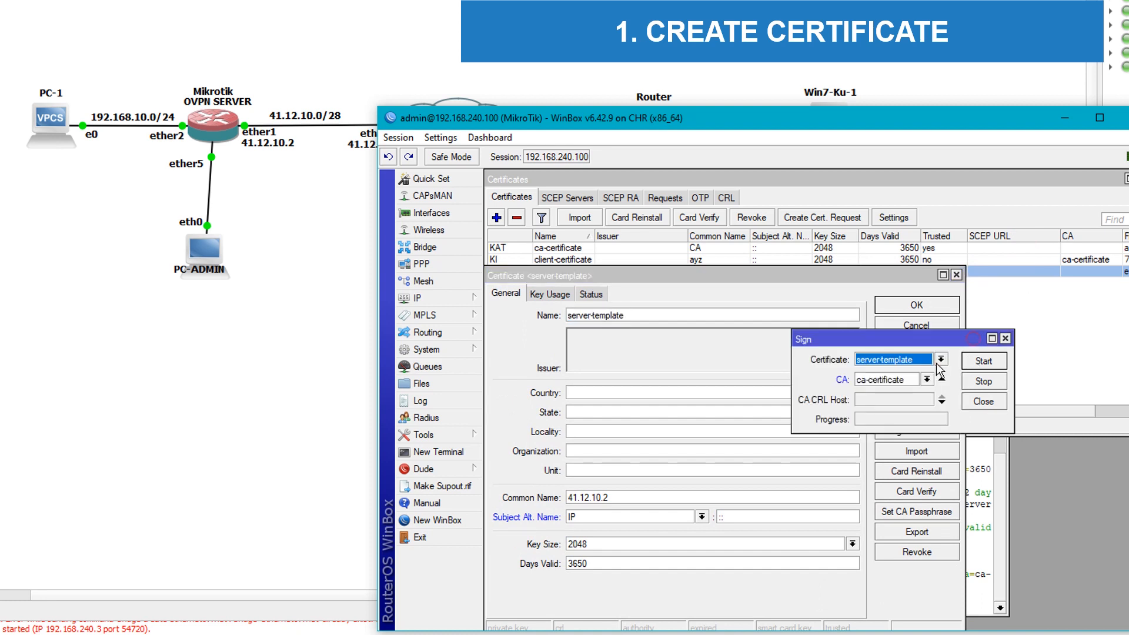
{"action": "left_click", "coordinate": [983, 361]}
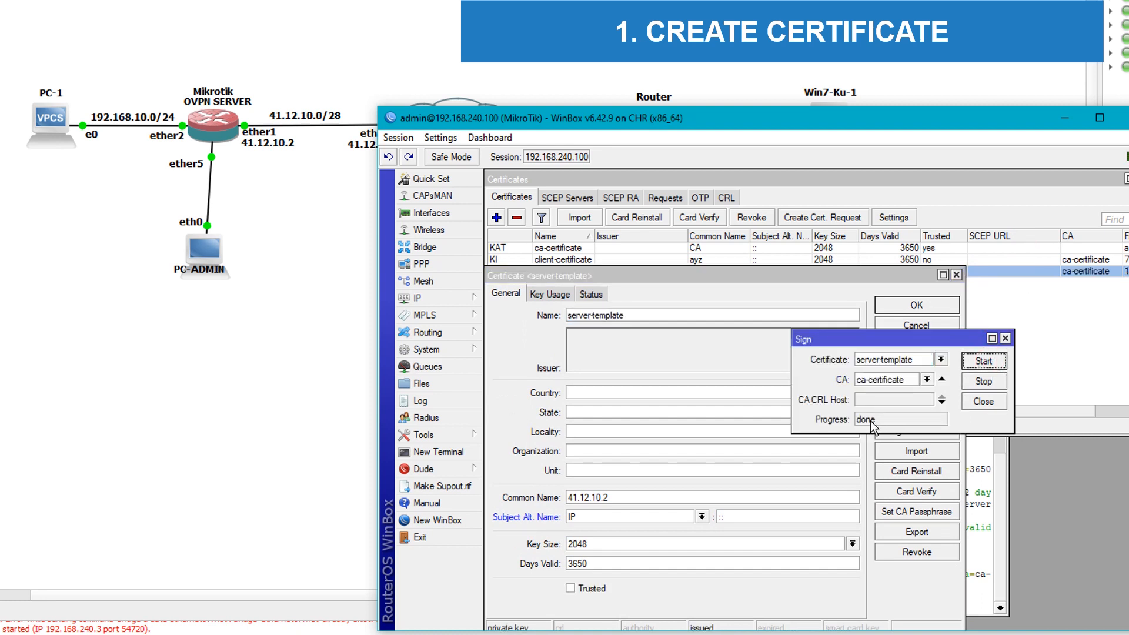
{"action": "left_click", "coordinate": [991, 403]}
{"action": "left_click", "coordinate": [936, 302]}
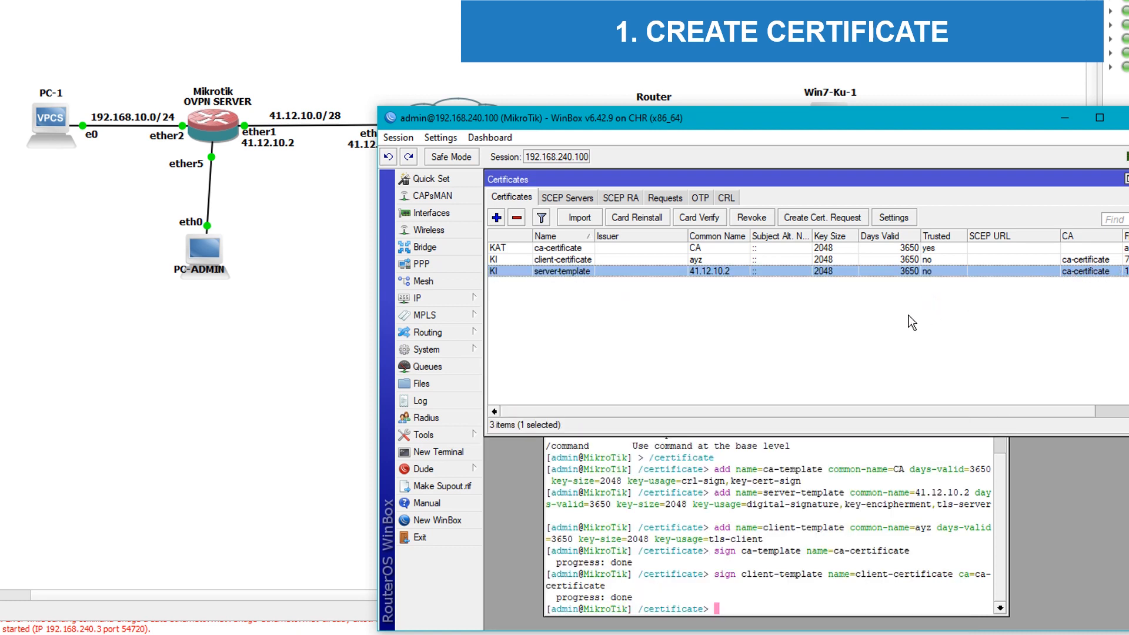
Step: Mark client-certificate as Trusted and confirm
{"action": "double_click", "coordinate": [583, 260]}
{"action": "left_click", "coordinate": [570, 580]}
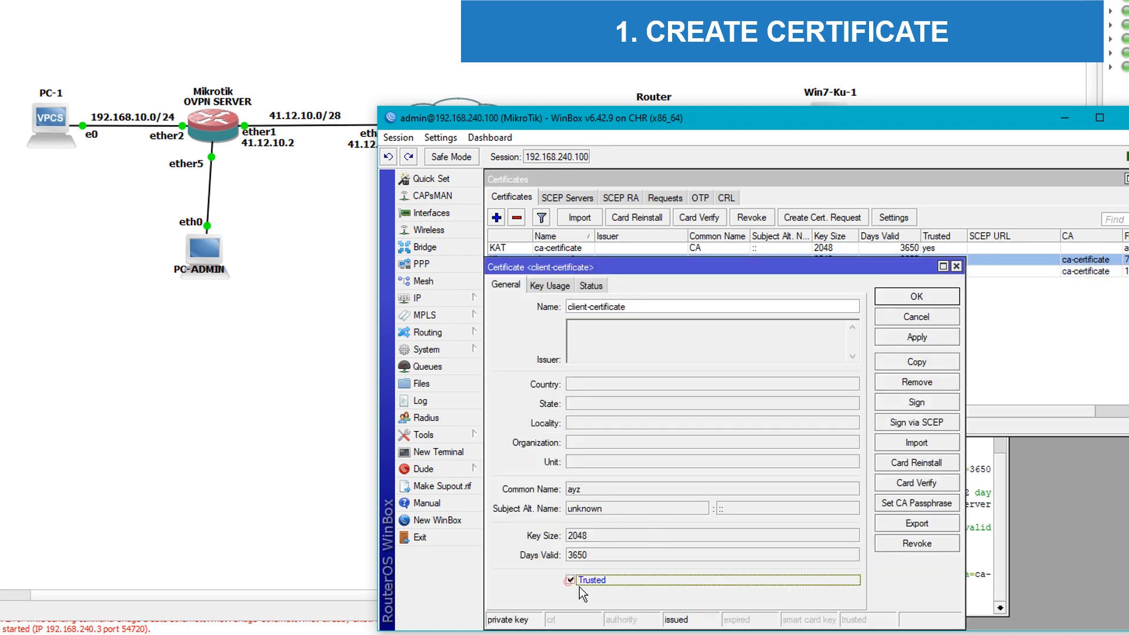
{"action": "left_click", "coordinate": [917, 337]}
{"action": "left_click", "coordinate": [917, 297]}
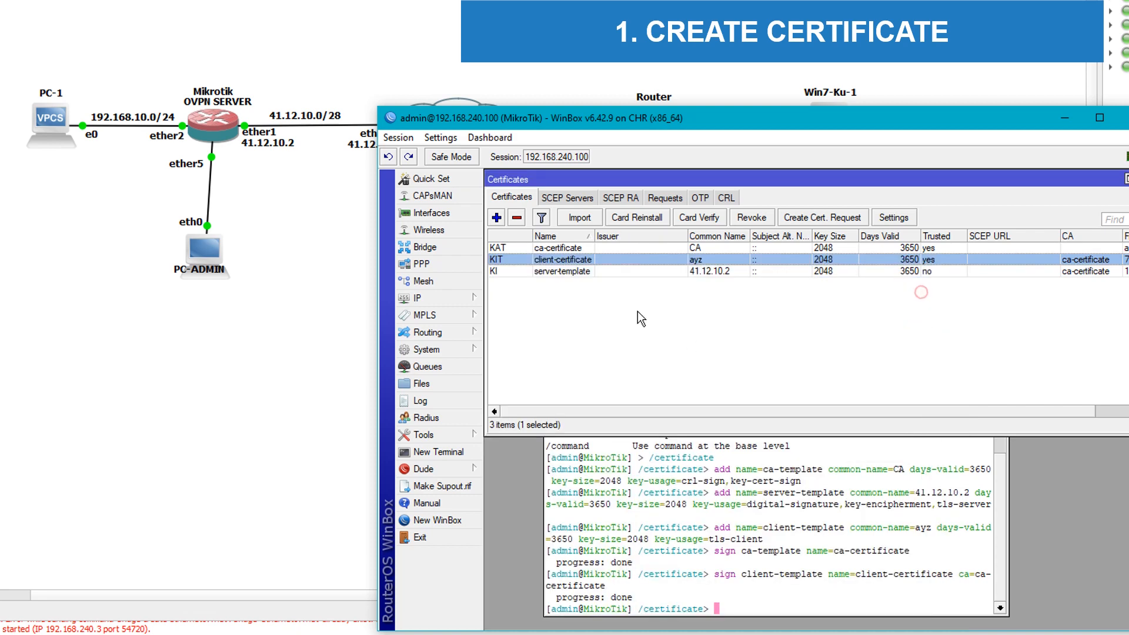
Step: Mark server-template as Trusted, then open the Files list above the terminal
{"action": "double_click", "coordinate": [603, 272]}
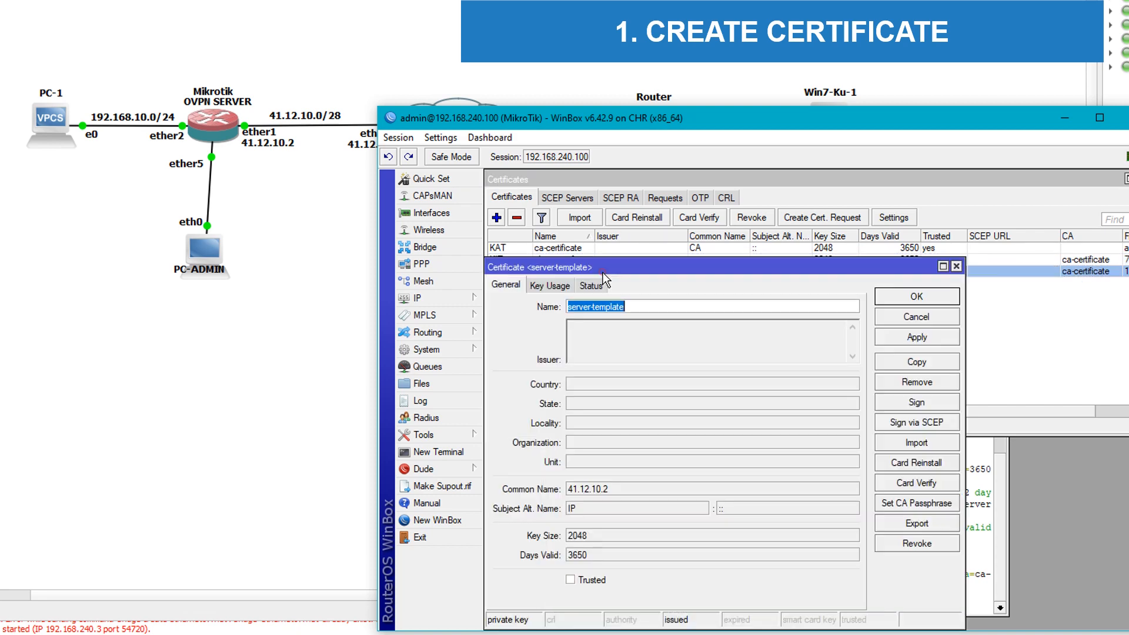
{"action": "left_click", "coordinate": [580, 579]}
{"action": "left_click", "coordinate": [913, 295]}
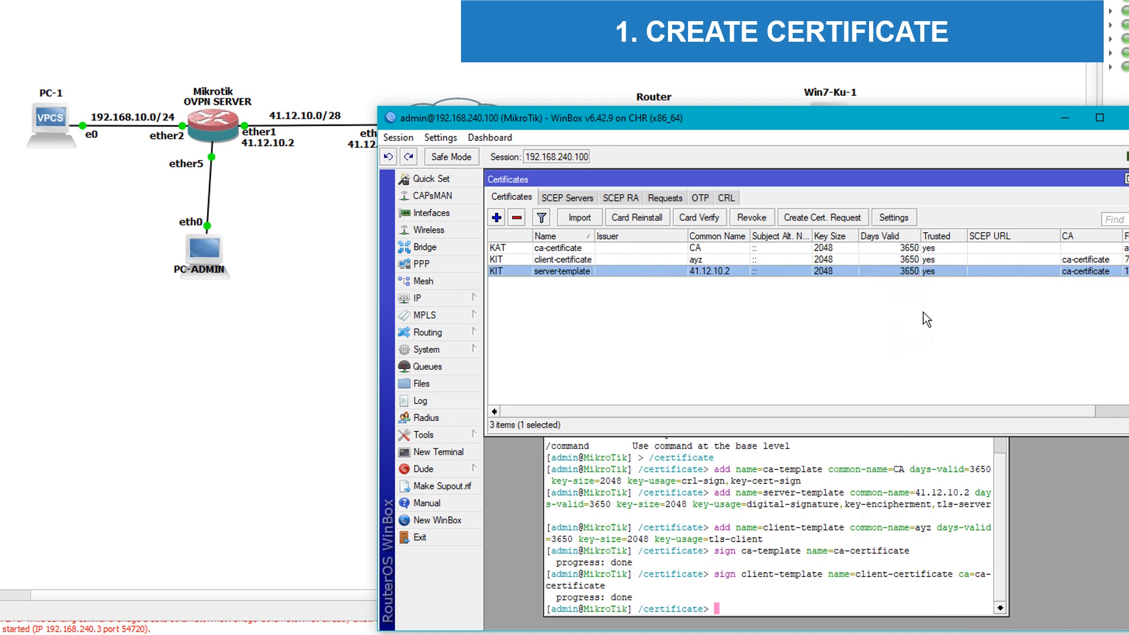
{"action": "left_click", "coordinate": [932, 329]}
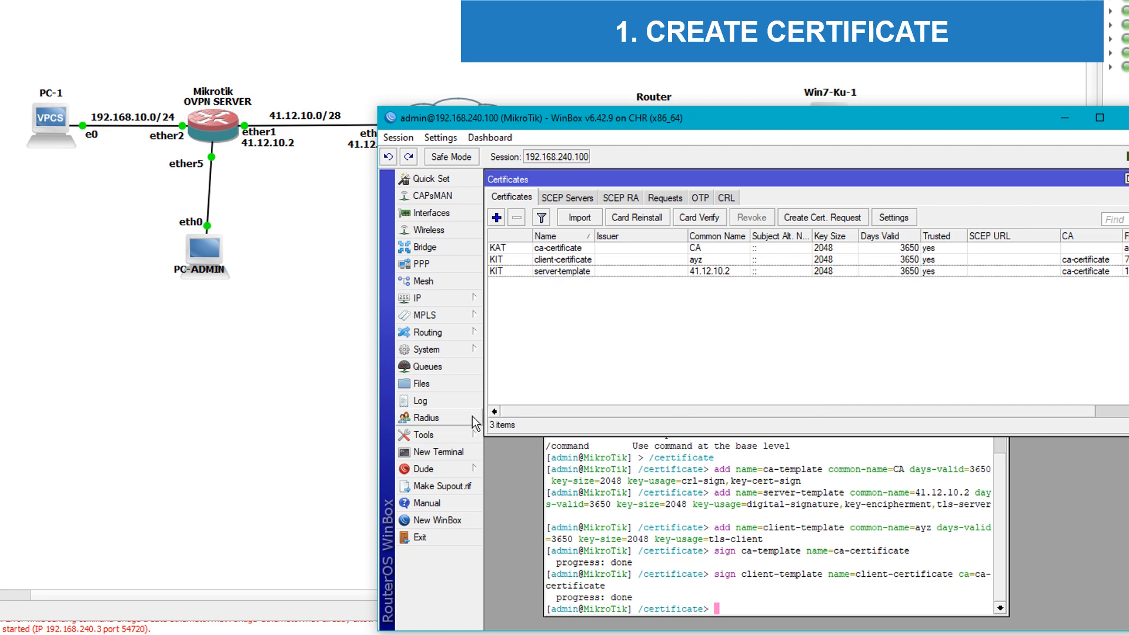
{"action": "left_click", "coordinate": [432, 385]}
{"action": "left_click_drag", "start_coordinate": [616, 376], "coordinate": [605, 184]}
Step: Run export-certificate ca-certificate export-passphrase="" with the file list and terminal side by side
{"action": "left_click", "coordinate": [664, 525]}
{"action": "left_click_drag", "start_coordinate": [736, 184], "coordinate": [907, 184]}
{"action": "left_click_drag", "start_coordinate": [635, 328], "coordinate": [752, 332]}
{"action": "type", "text": "export-cer"}
{"action": "key", "text": "Tab"}
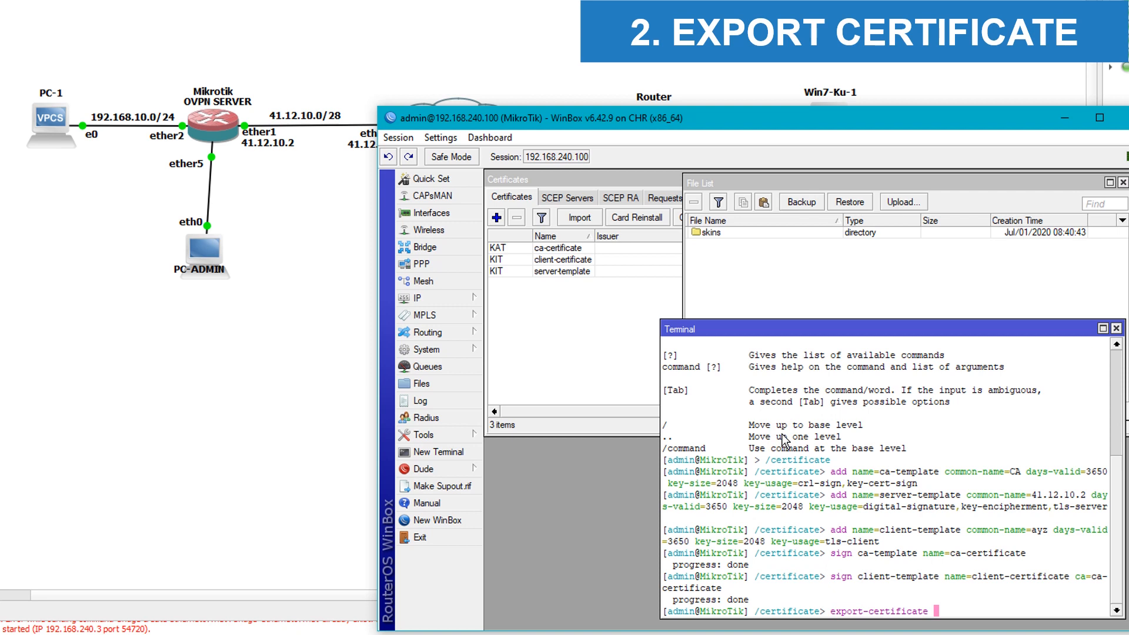
{"action": "type", "text": "ca-cer"}
{"action": "key", "text": "Tab"}
{"action": "type", "text": "exp"}
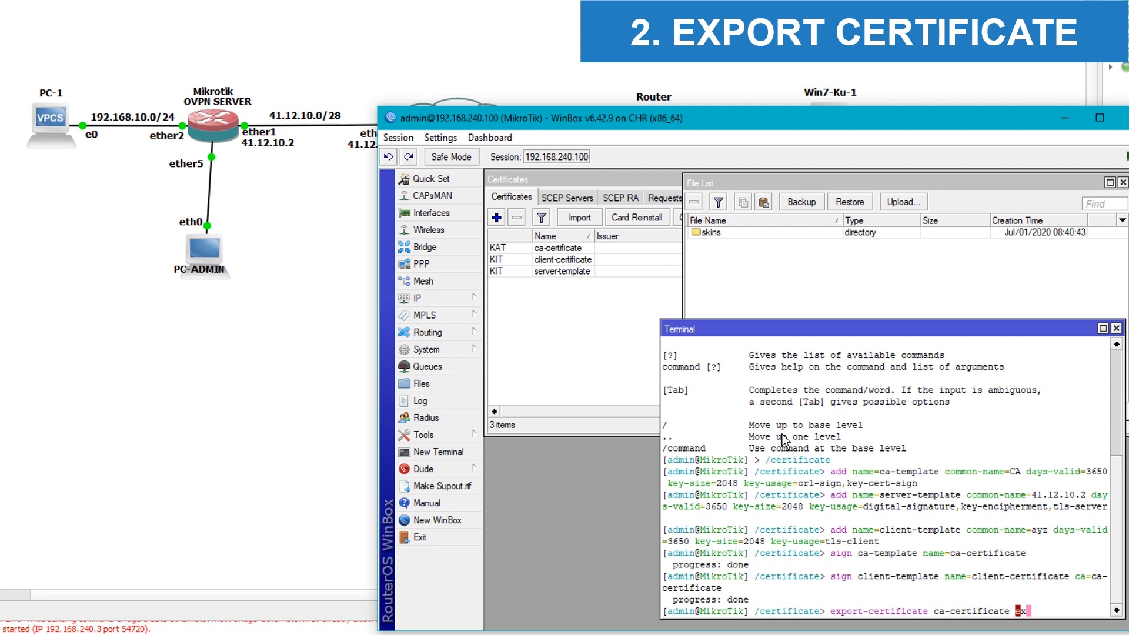
{"action": "key", "text": "Tab"}
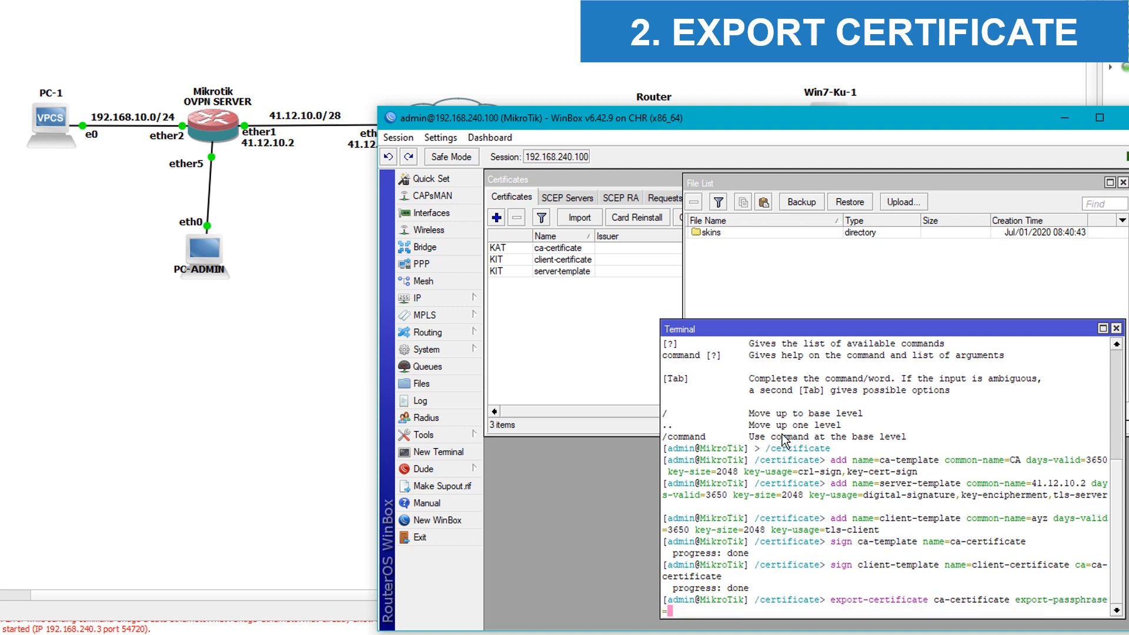
{"action": "type", "text": "\"\""}
{"action": "key", "text": "Return"}
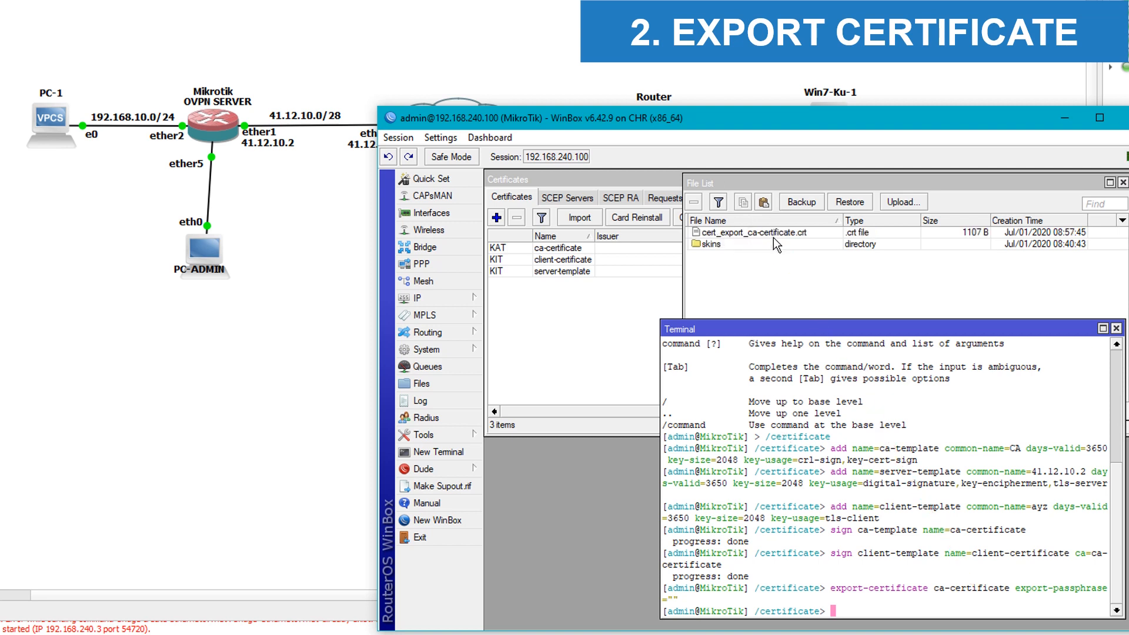
Step: Export client-certificate with an export passphrase to get its .crt and .key files
{"action": "left_click", "coordinate": [798, 507]}
{"action": "type", "text": "export-cer"}
{"action": "key", "text": "Tab"}
{"action": "type", "text": "clie"}
{"action": "key", "text": "Tab"}
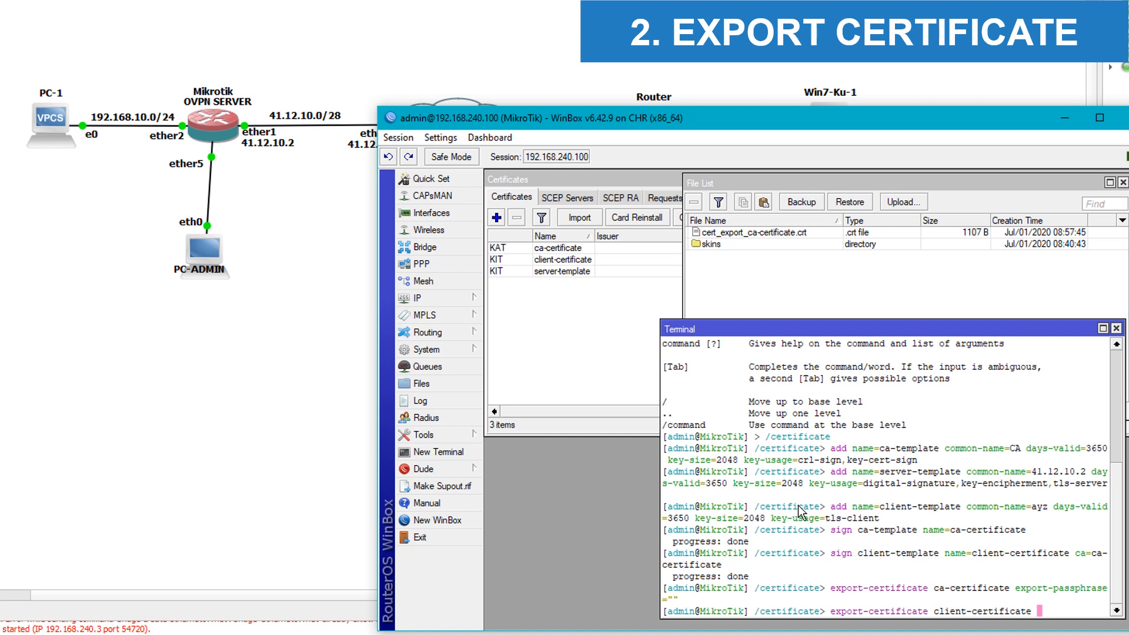
{"action": "type", "text": "export-p"}
{"action": "key", "text": "Tab"}
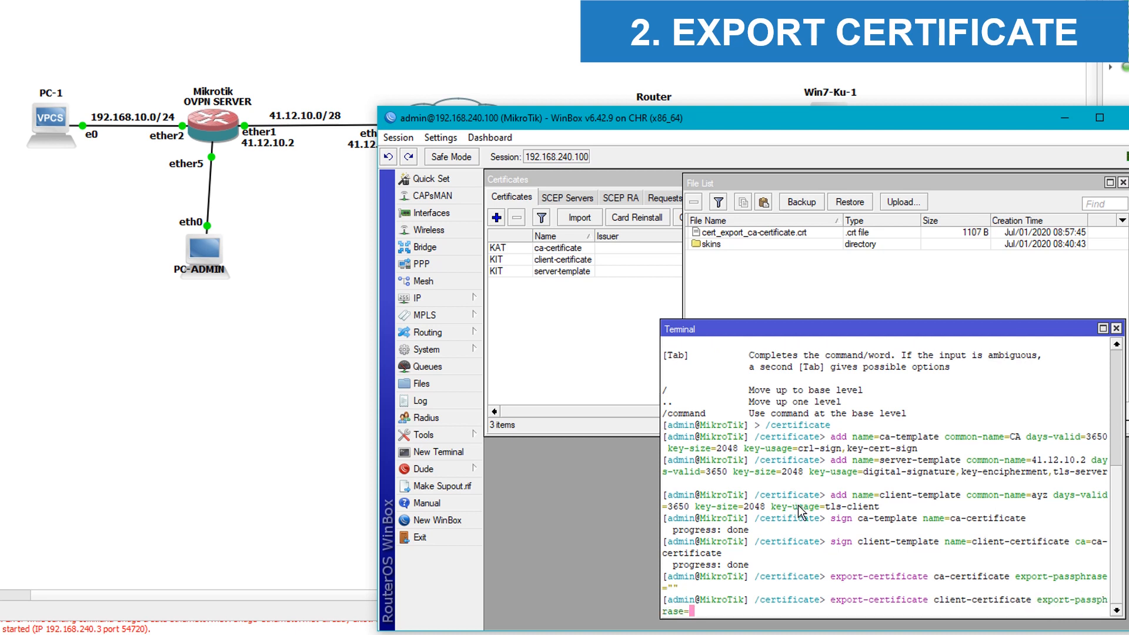
{"action": "type", "text": "123456"}
{"action": "type", "text": "78"}
{"action": "key", "text": "Return"}
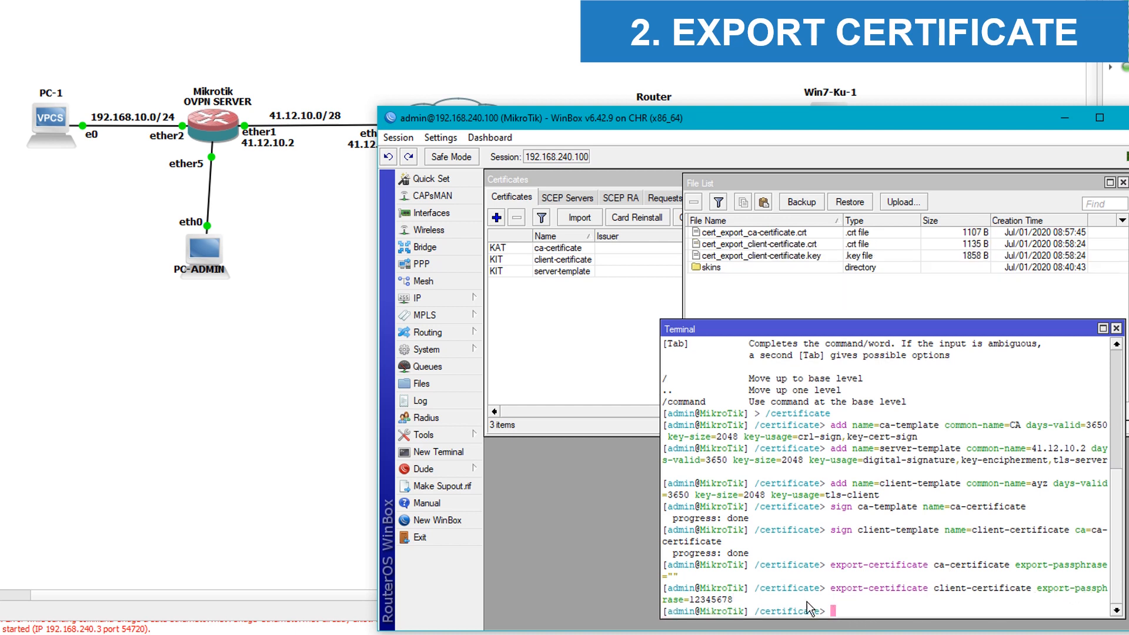
{"action": "left_click_drag", "start_coordinate": [735, 599], "coordinate": [692, 600]}
{"action": "left_click", "coordinate": [705, 605]}
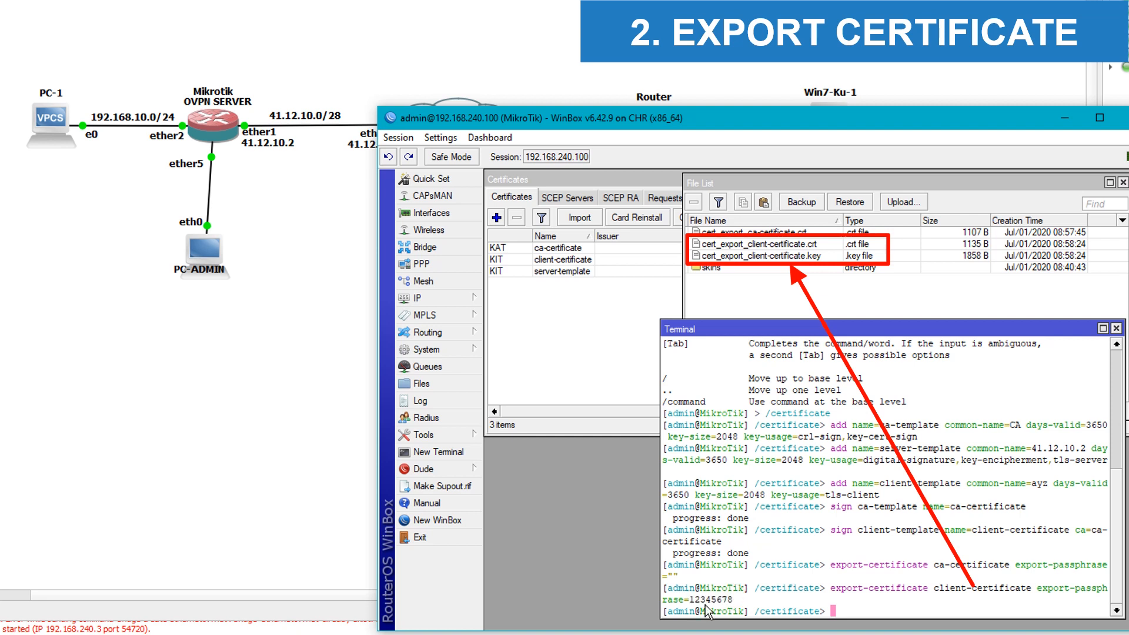
{"action": "left_click", "coordinate": [771, 596]}
Step: Copy the three cert_export files from WinBox's File List into the ayz-vpn folder
{"action": "left_click", "coordinate": [1116, 329]}
{"action": "left_click", "coordinate": [812, 230]}
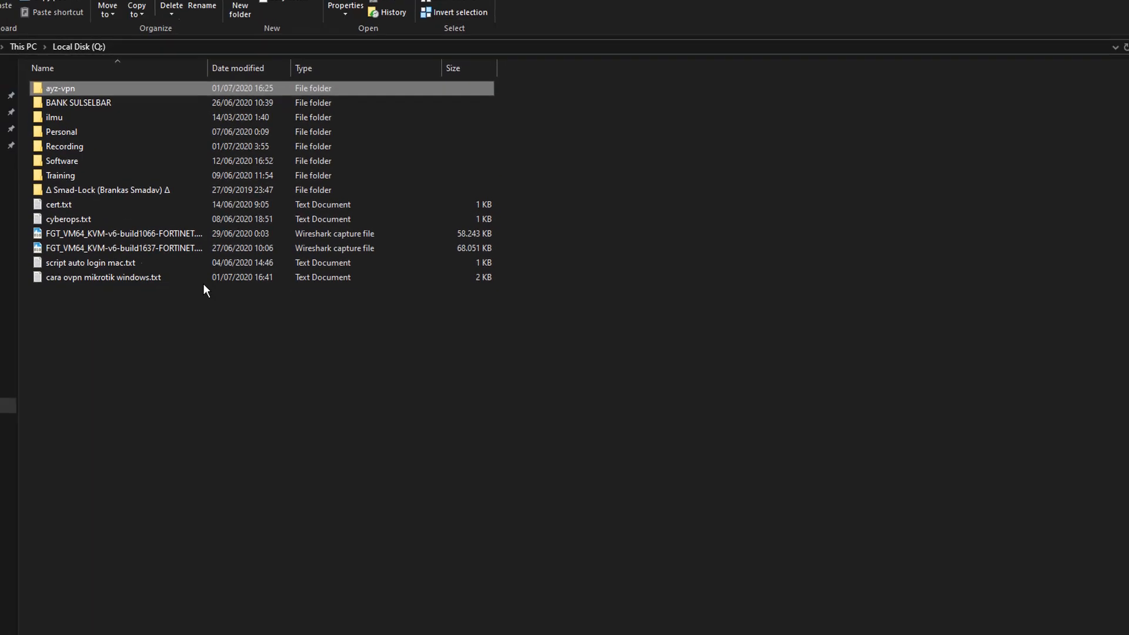
{"action": "double_click", "coordinate": [136, 128]}
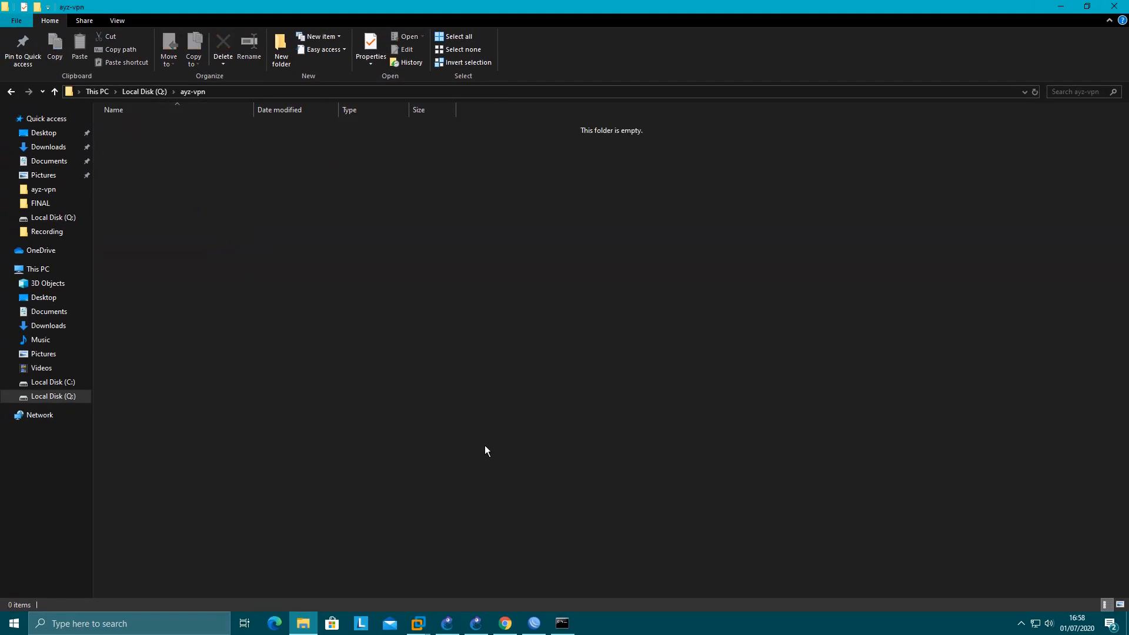
{"action": "left_click", "coordinate": [533, 622]}
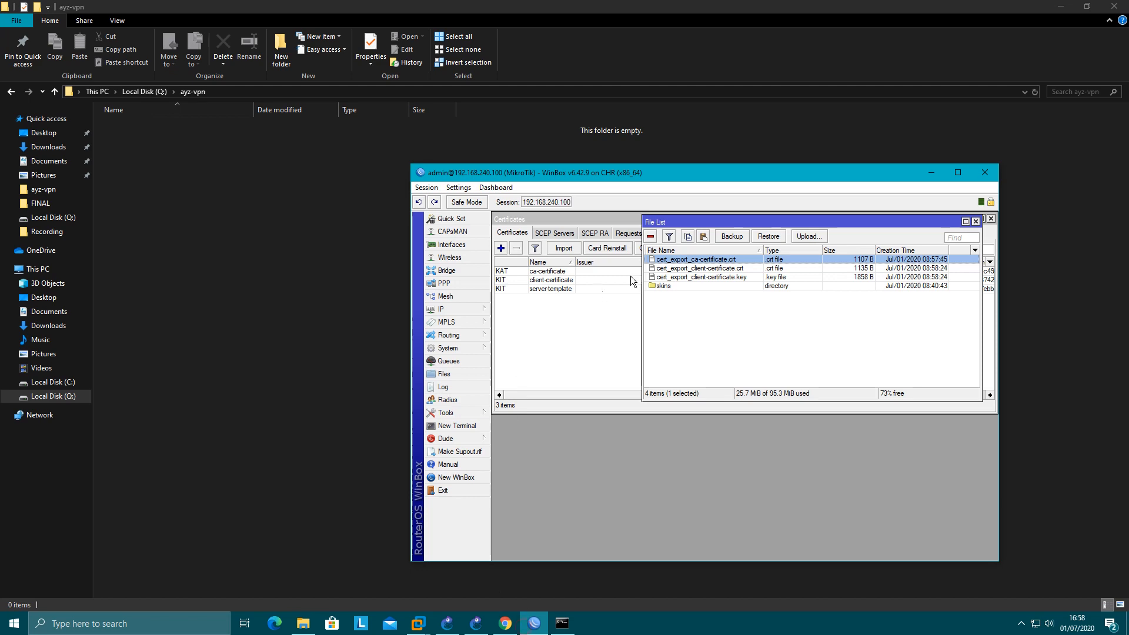
{"action": "left_click", "coordinate": [683, 268], "text": "ctrl"}
{"action": "left_click", "coordinate": [685, 277], "text": "ctrl"}
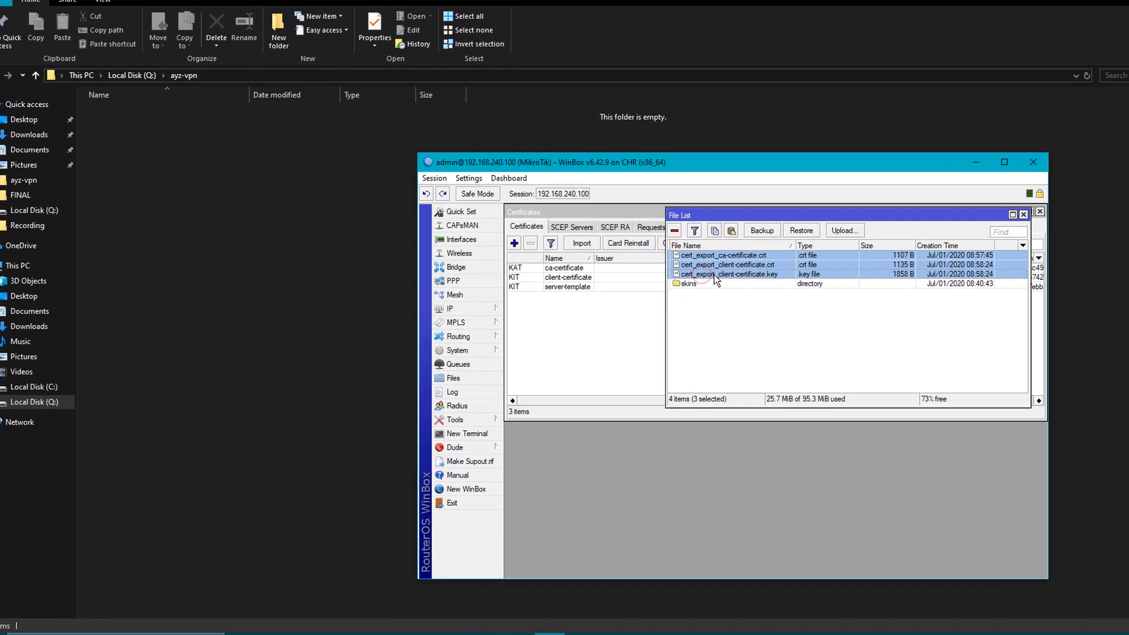
{"action": "left_click_drag", "start_coordinate": [714, 274], "coordinate": [153, 153]}
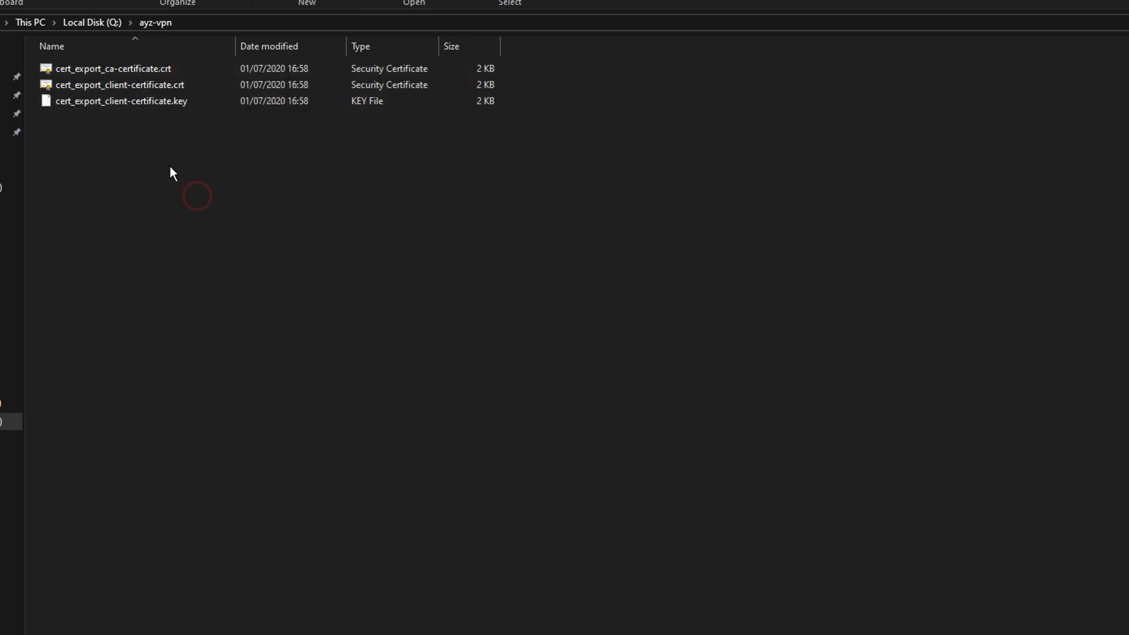
Step: Rename the exported CA and client certificates to ca.crt and client.crt
{"action": "right_click", "coordinate": [111, 70]}
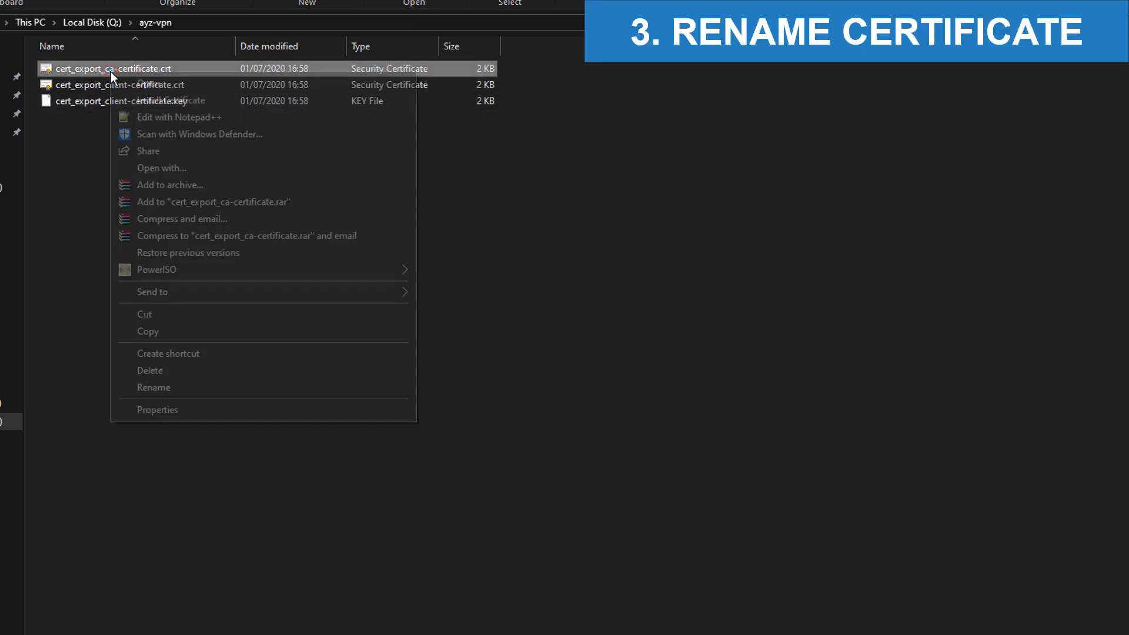
{"action": "left_click", "coordinate": [167, 387]}
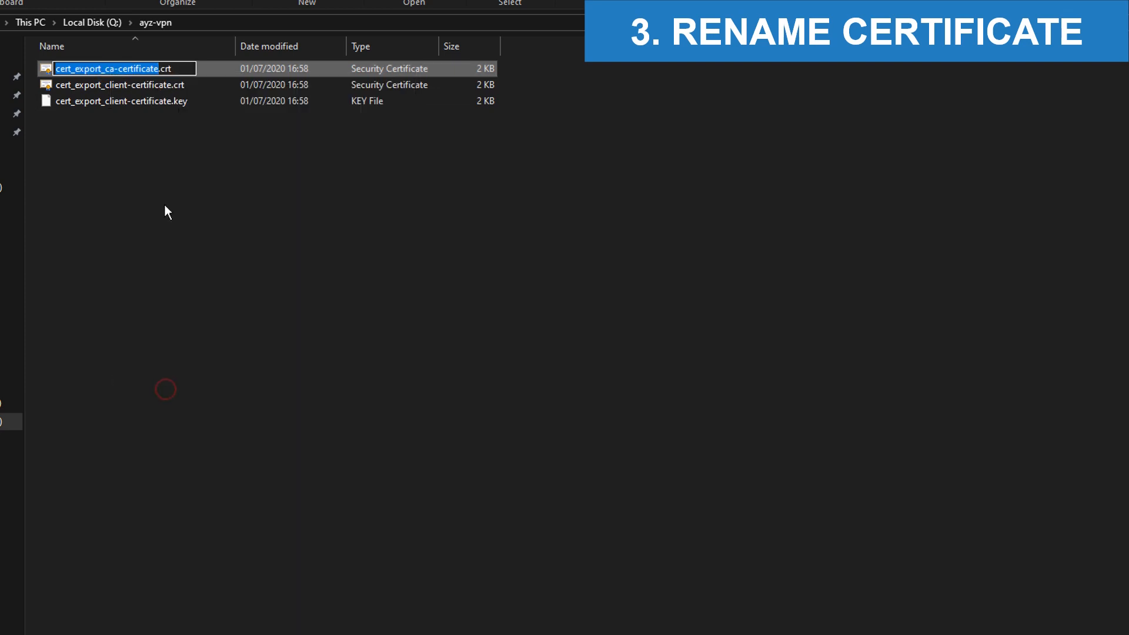
{"action": "type", "text": "ca"}
{"action": "key", "text": "Return"}
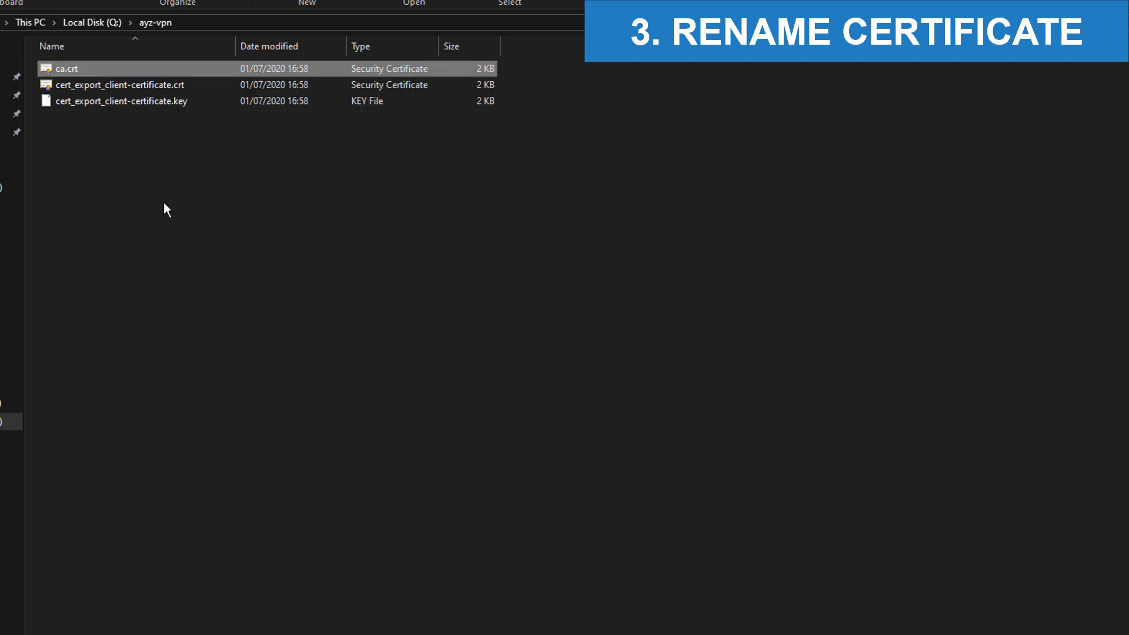
{"action": "left_click", "coordinate": [113, 83]}
{"action": "right_click", "coordinate": [113, 82]}
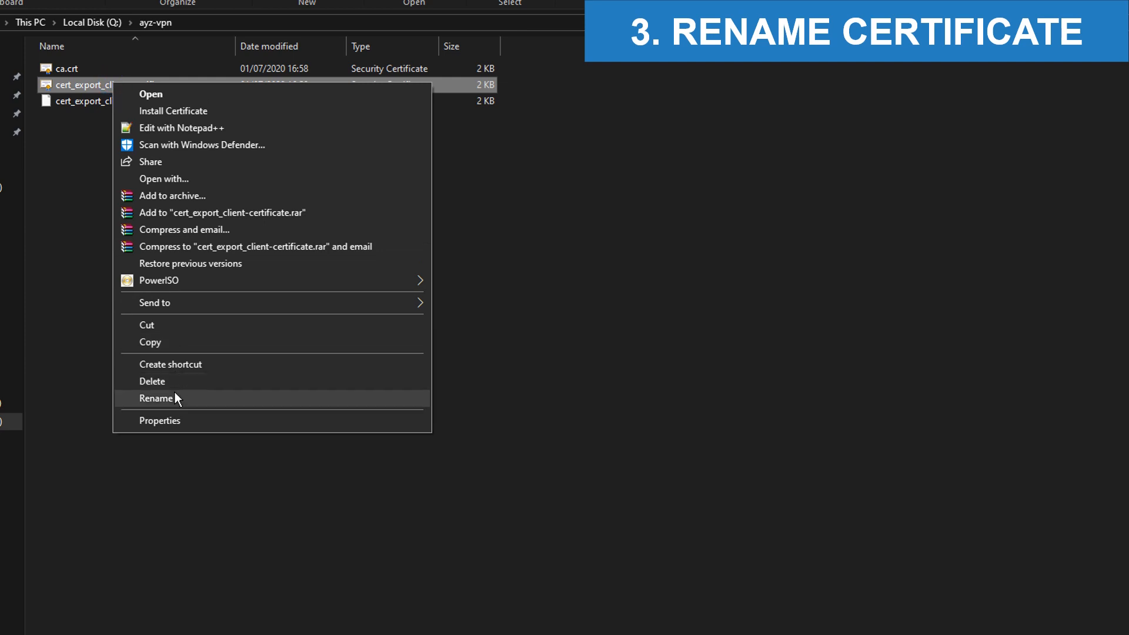
{"action": "left_click", "coordinate": [175, 394]}
{"action": "type", "text": "client.crt"}
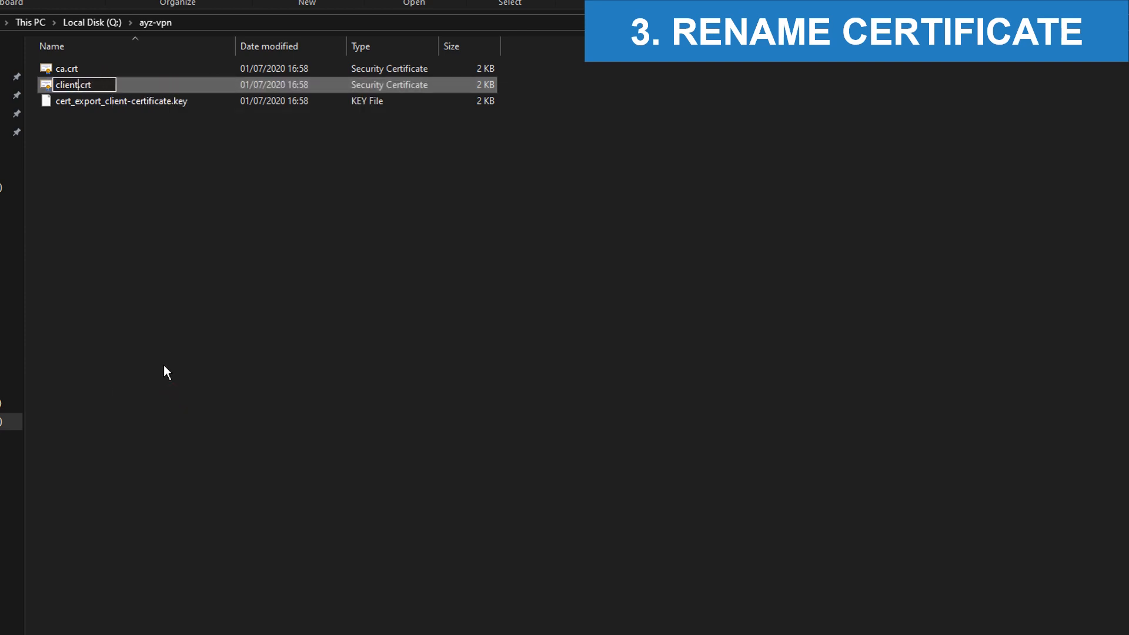
{"action": "key", "text": "Return"}
Step: Rename the exported key to client.key and centre the administrator Command Prompt window
{"action": "left_click", "coordinate": [153, 88]}
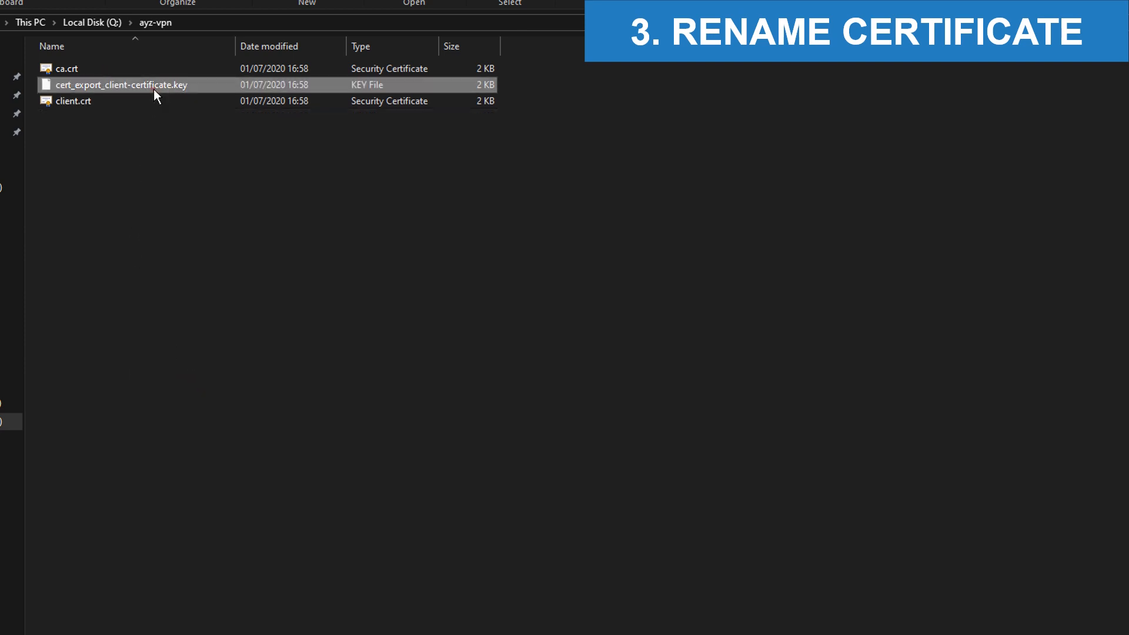
{"action": "right_click", "coordinate": [153, 89]}
{"action": "left_click", "coordinate": [239, 372]}
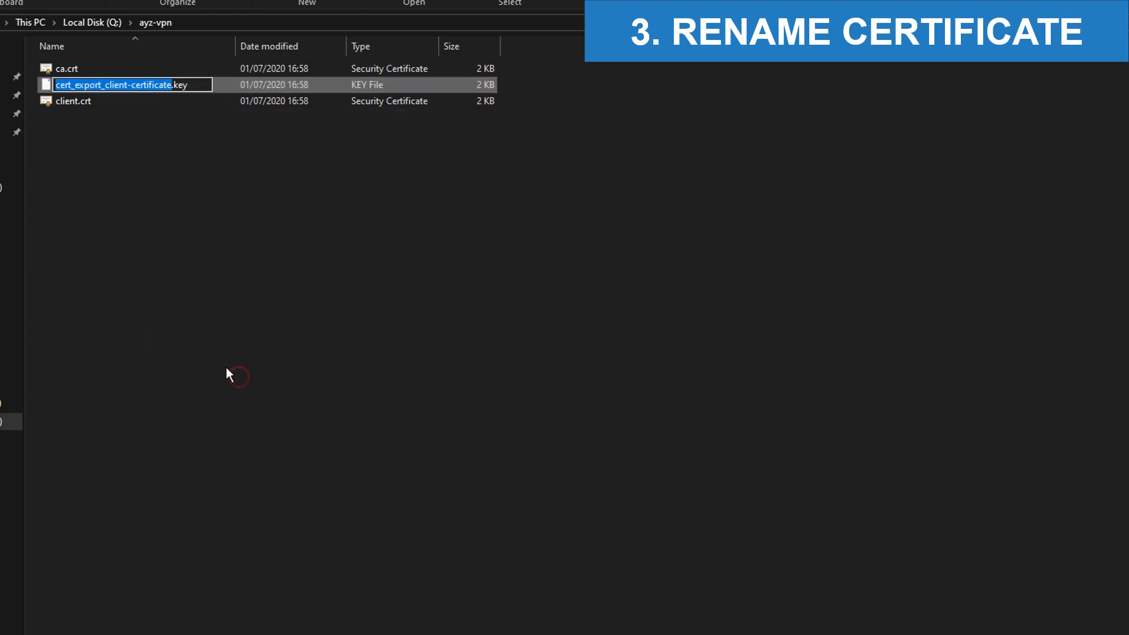
{"action": "type", "text": "client"}
{"action": "key", "text": "Return"}
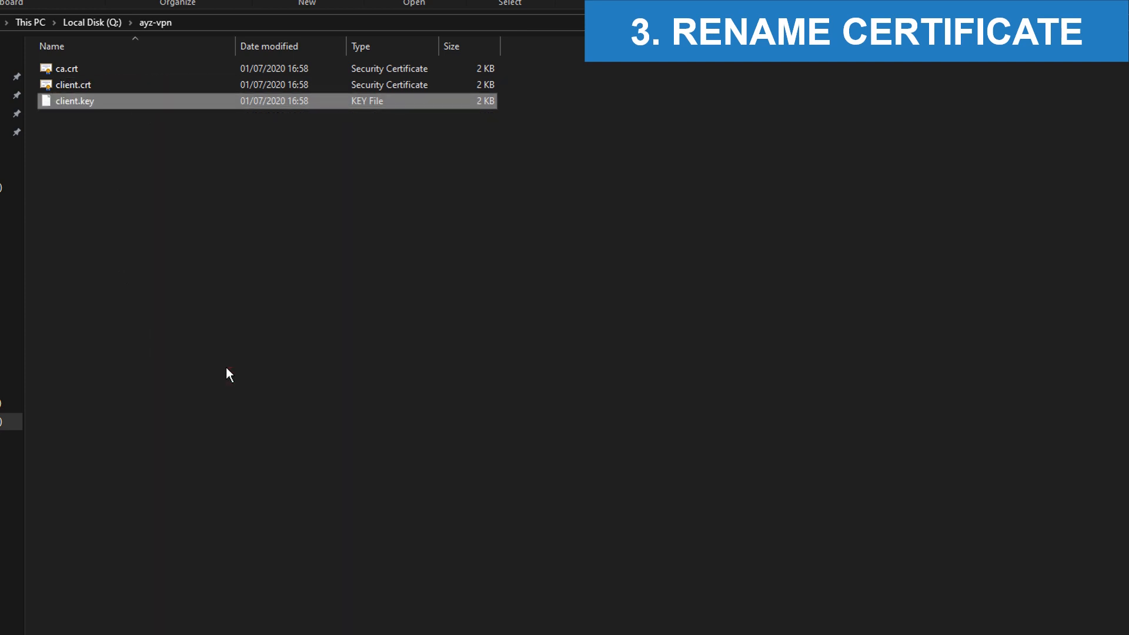
{"action": "left_click", "coordinate": [226, 369]}
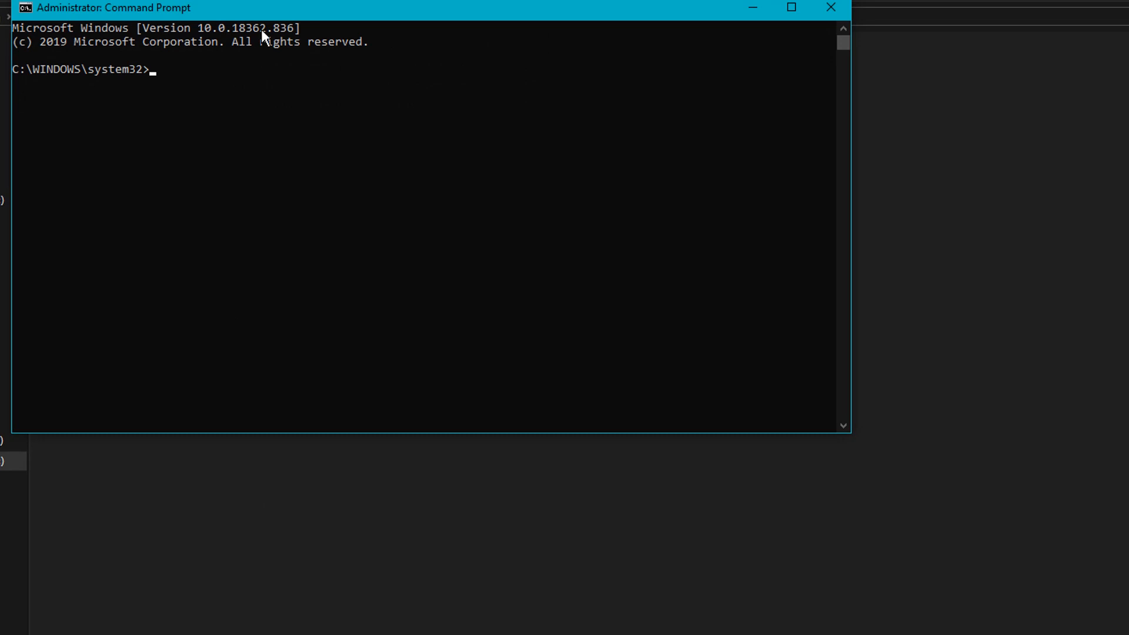
{"action": "left_click_drag", "start_coordinate": [266, 12], "coordinate": [447, 196]}
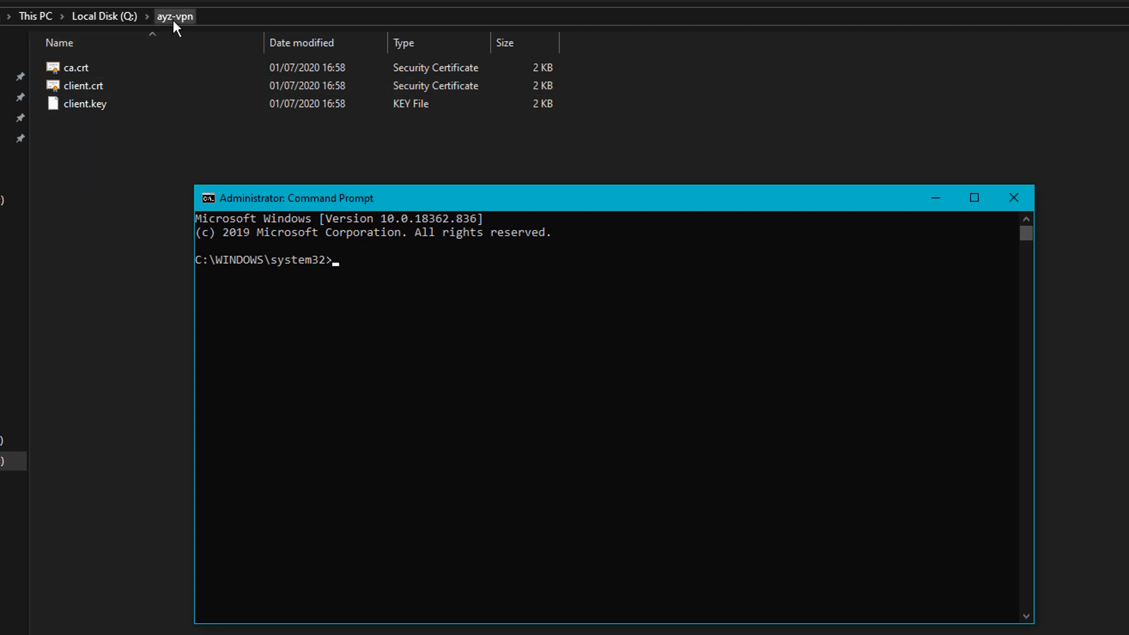
Step: Go up from C:\Windows to the drive root, switch to drive Q: and list it
{"action": "left_click", "coordinate": [350, 300]}
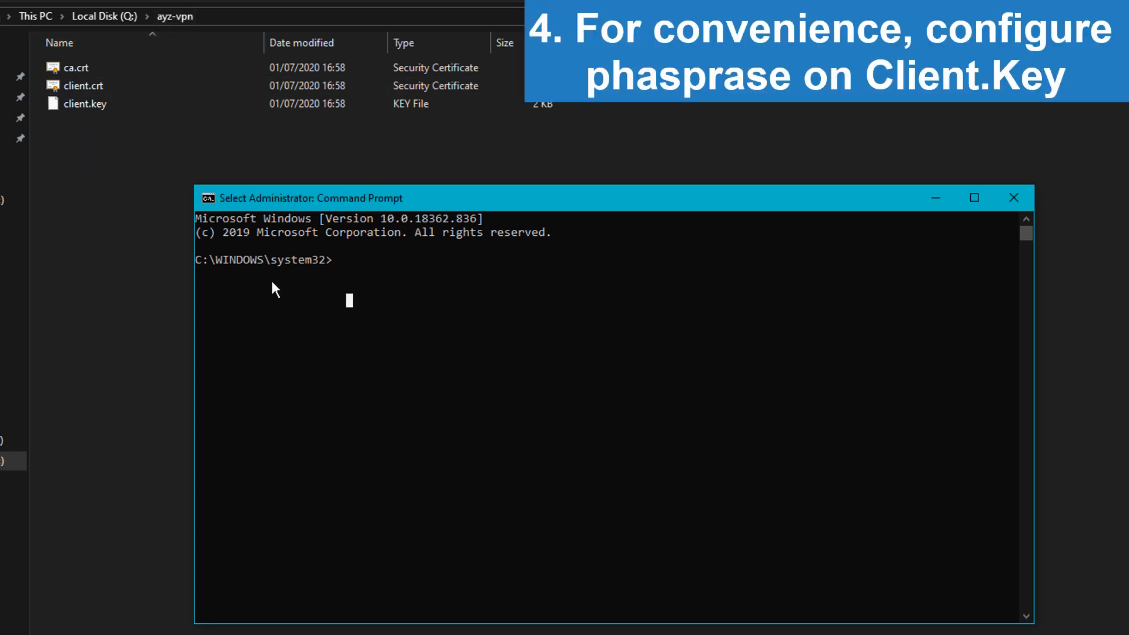
{"action": "left_click", "coordinate": [329, 259]}
{"action": "key", "text": "Escape"}
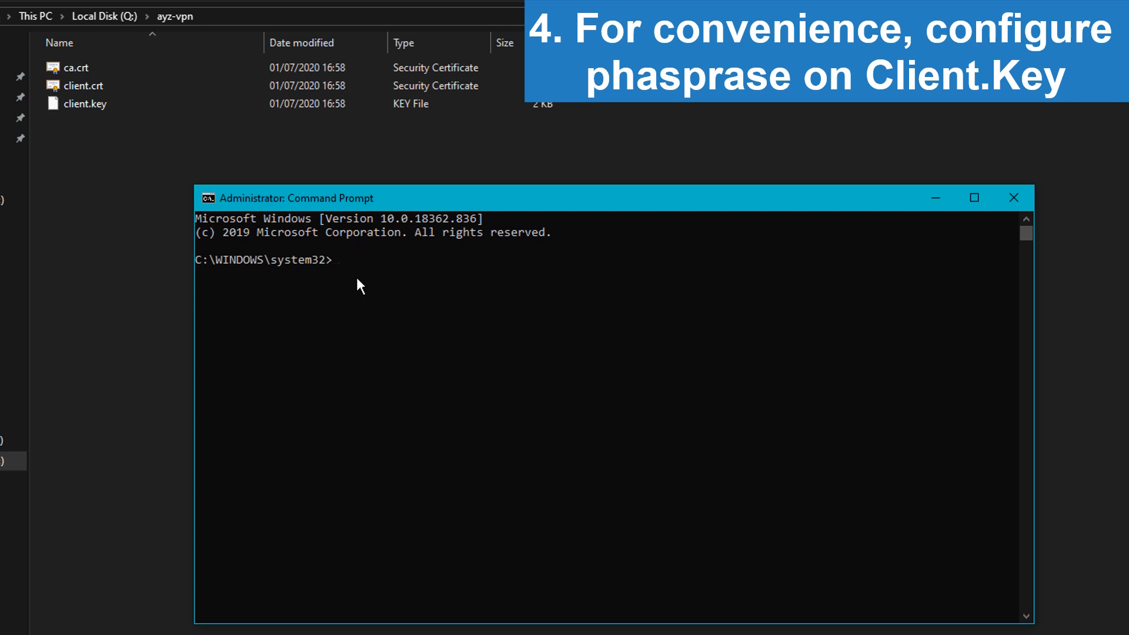
{"action": "type", "text": "cd.."}
{"action": "key", "text": "Return"}
{"action": "type", "text": "cd.."}
{"action": "key", "text": "Return"}
{"action": "type", "text": "Q:"}
{"action": "key", "text": "Return"}
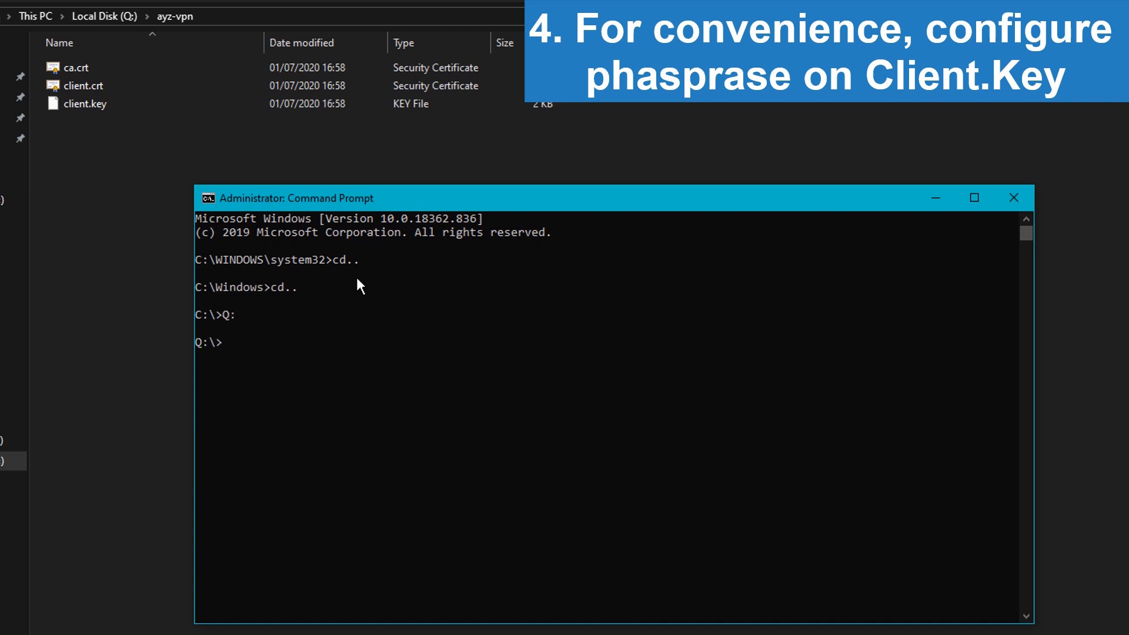
{"action": "type", "text": "dir"}
{"action": "key", "text": "Return"}
Step: Enter ayz-vpn, list ca.crt, client.crt and client.key, and launch openssl
{"action": "type", "text": "cd ay"}
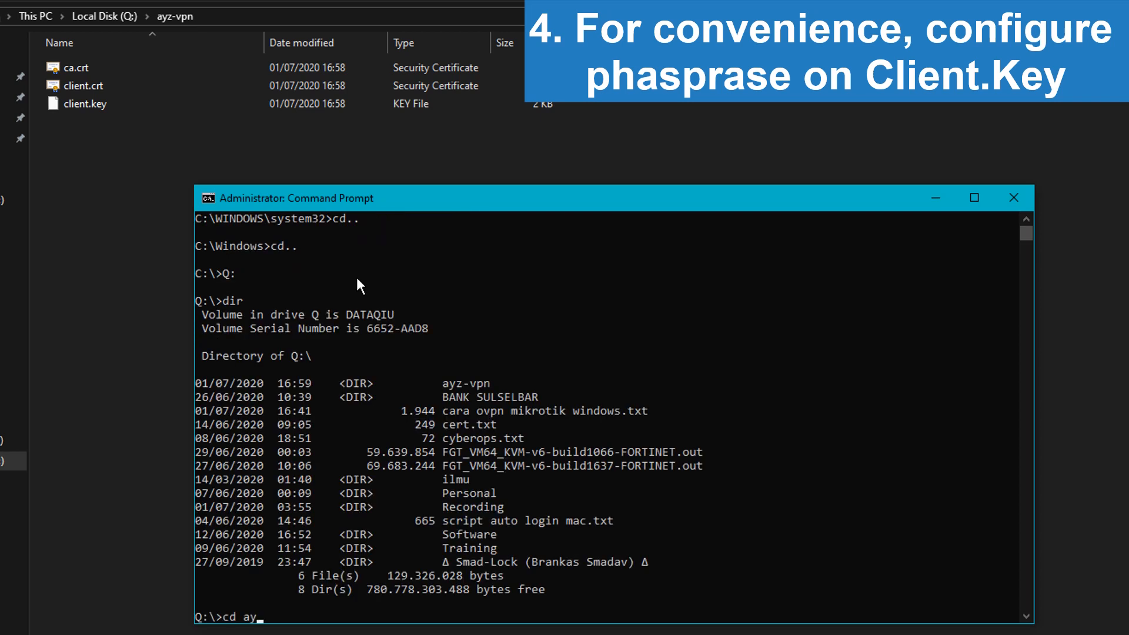
{"action": "type", "text": "z-vpn"}
{"action": "key", "text": "Return"}
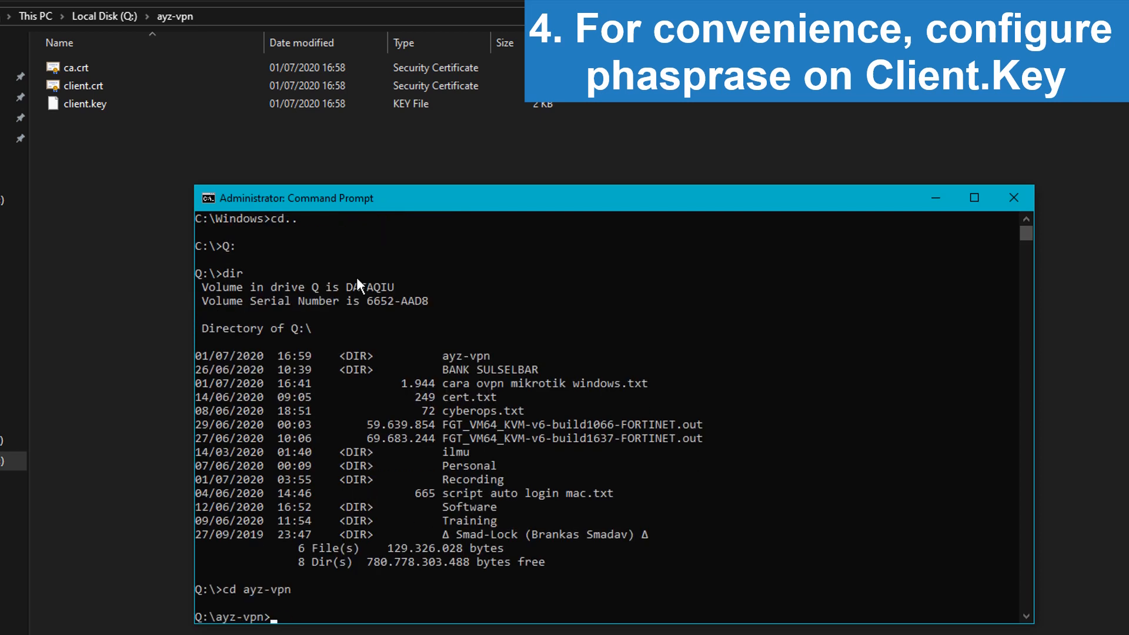
{"action": "type", "text": "dir"}
{"action": "key", "text": "Return"}
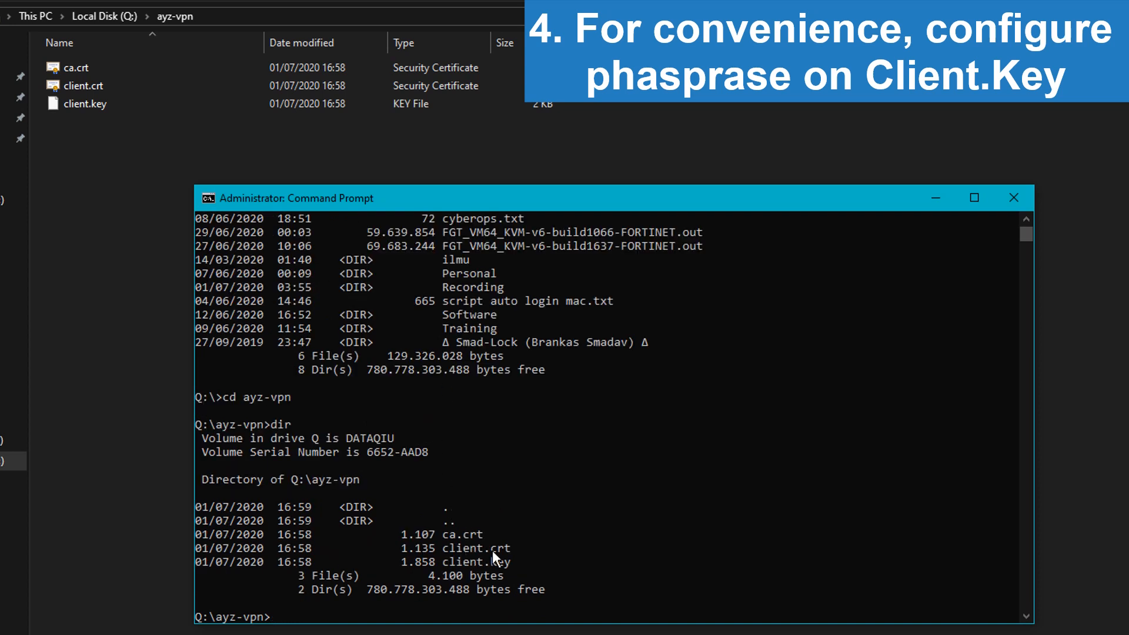
{"action": "type", "text": "openssl"}
{"action": "key", "text": "Return"}
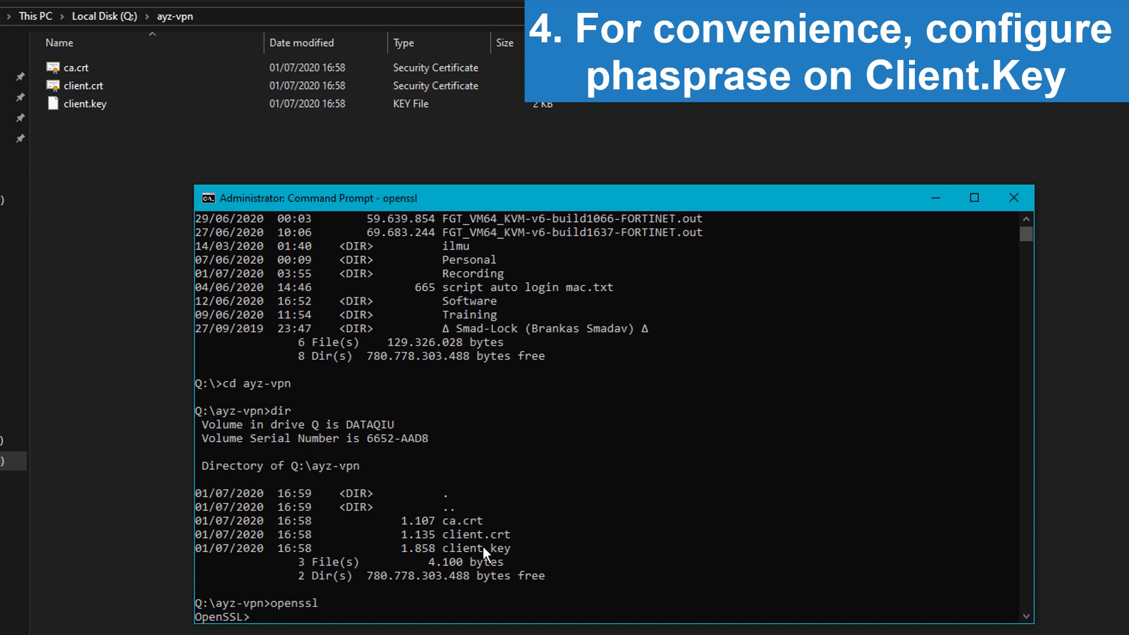
Step: Run rsa -in client.key -out client.key, enter the pass phrase, then close the console
{"action": "type", "text": "rsa -in cli"}
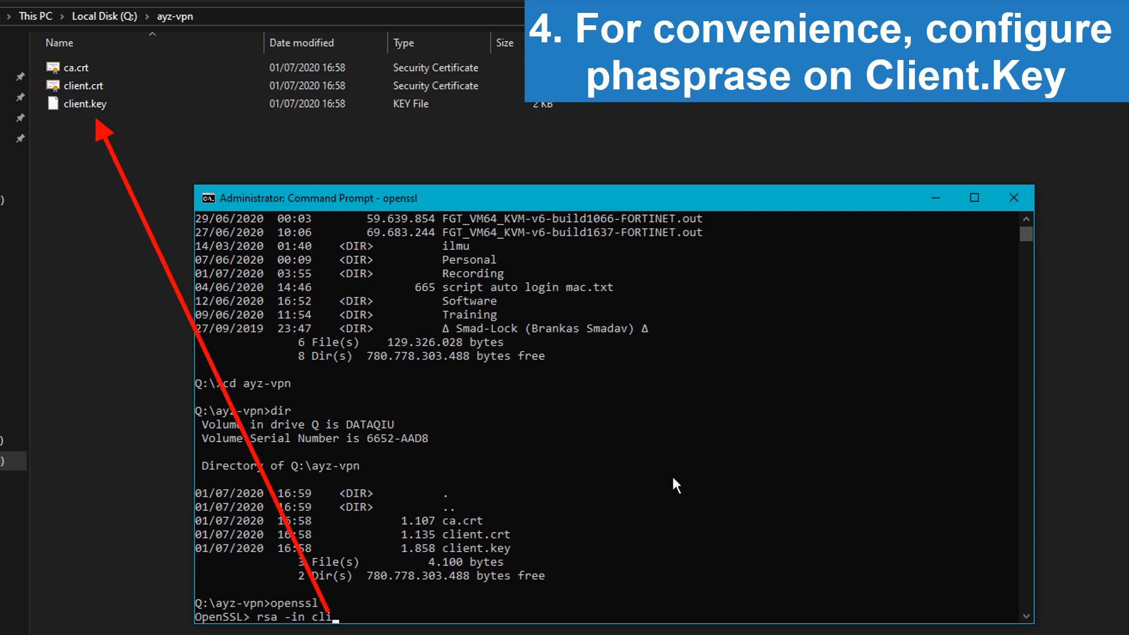
{"action": "type", "text": "ent.key -out client.key"}
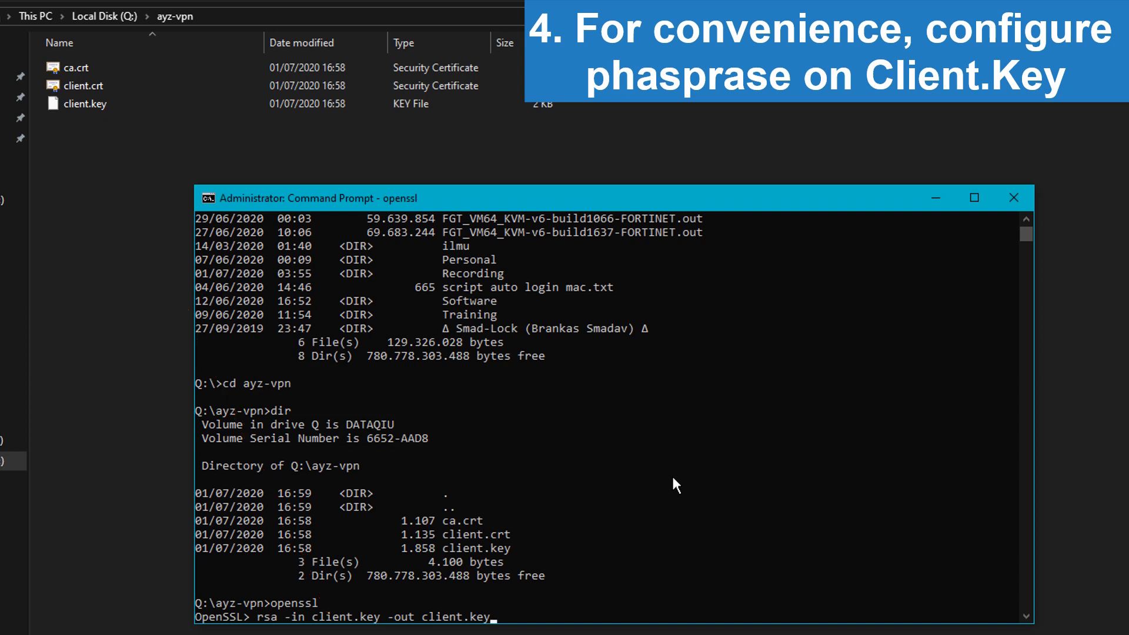
{"action": "key", "text": "Return"}
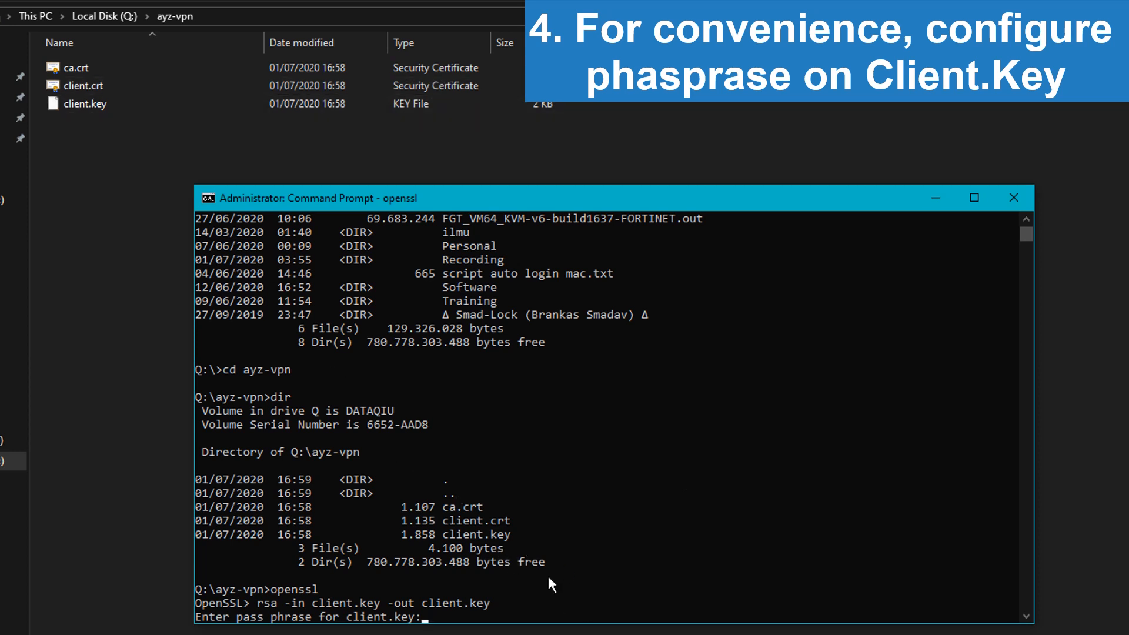
{"action": "key", "text": "Return"}
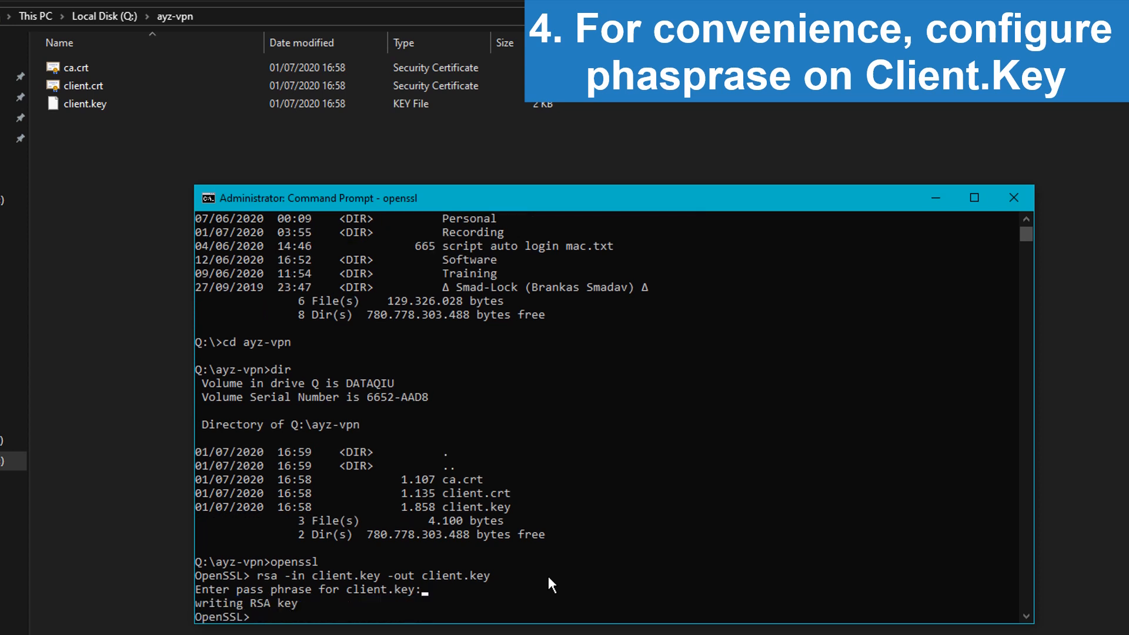
{"action": "left_click", "coordinate": [1024, 194]}
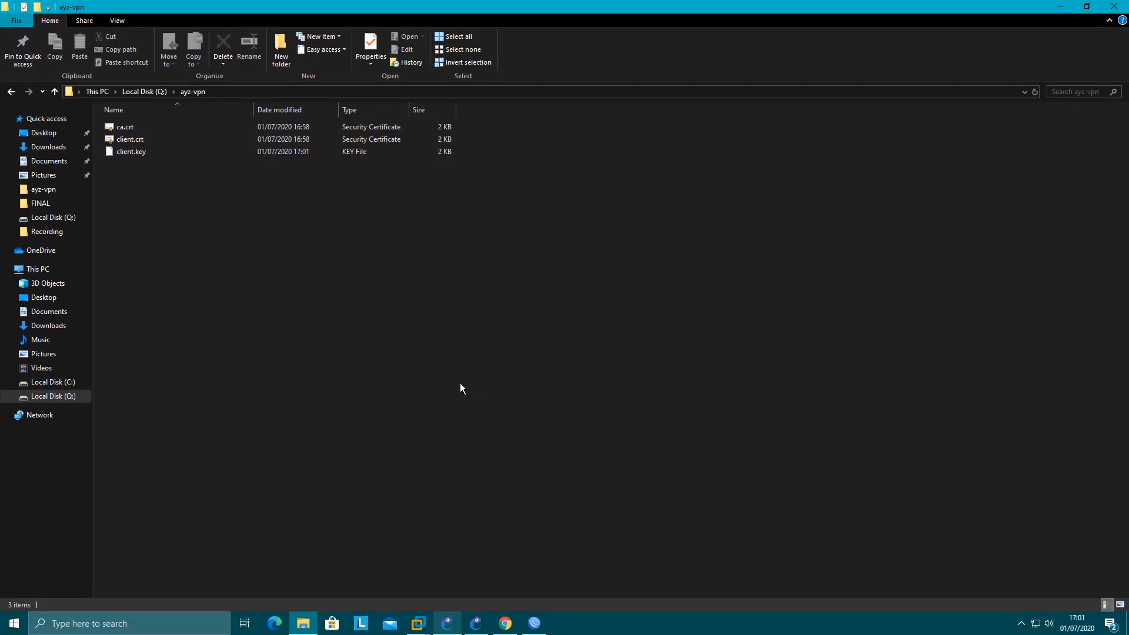
Step: Close WinBox's File List and Certificates windows
{"action": "left_click", "coordinate": [538, 625]}
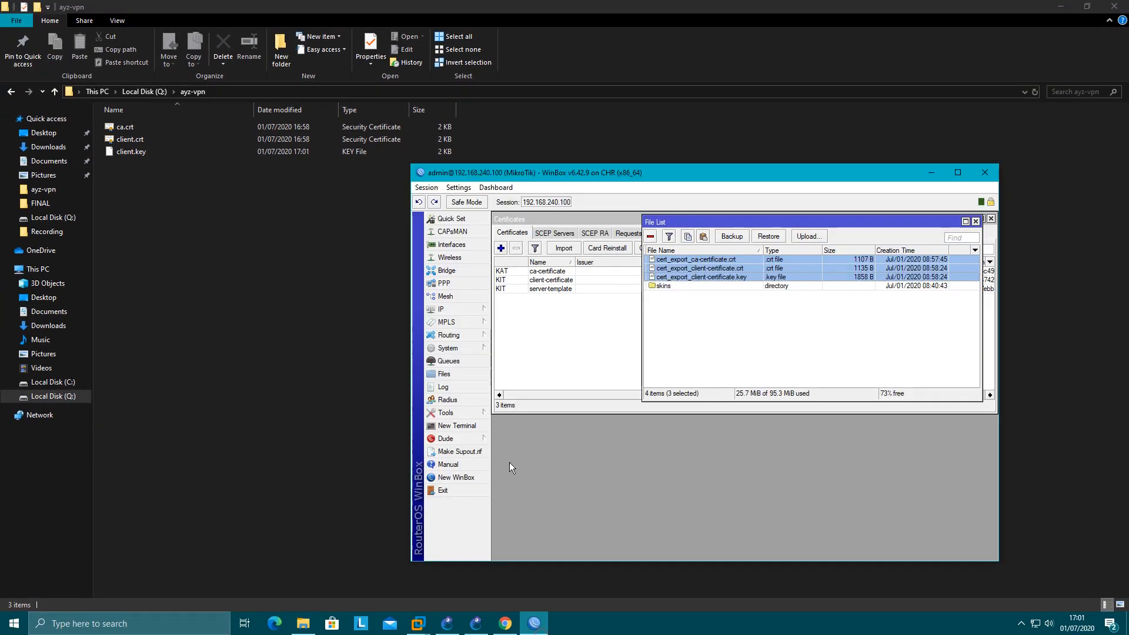
{"action": "left_click", "coordinate": [682, 324]}
{"action": "left_click", "coordinate": [976, 222]}
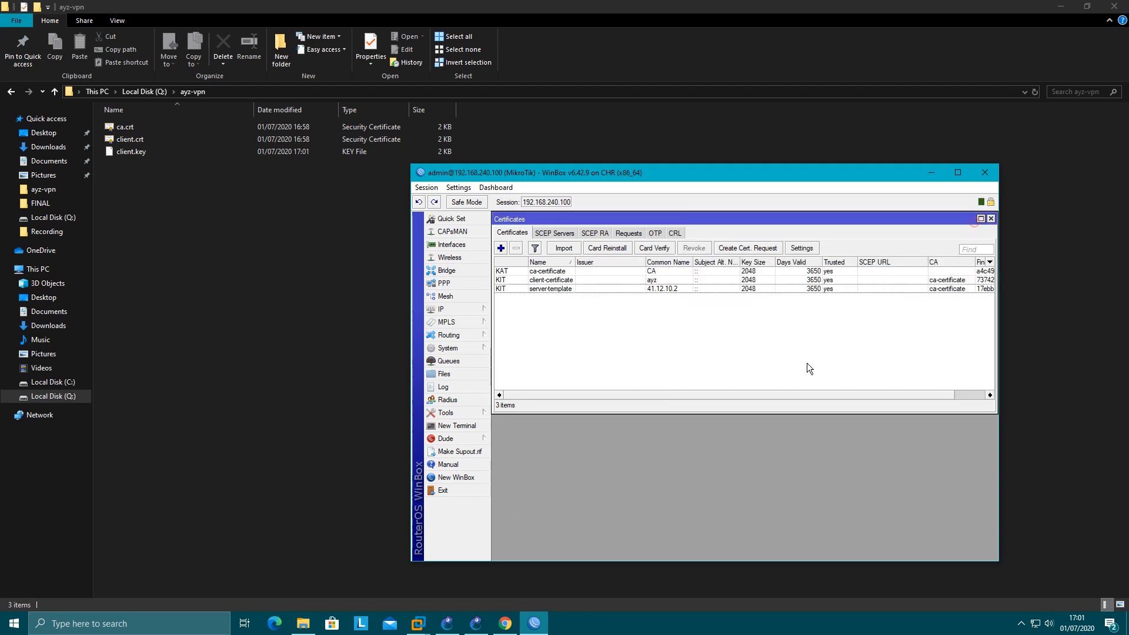
{"action": "left_click", "coordinate": [990, 220]}
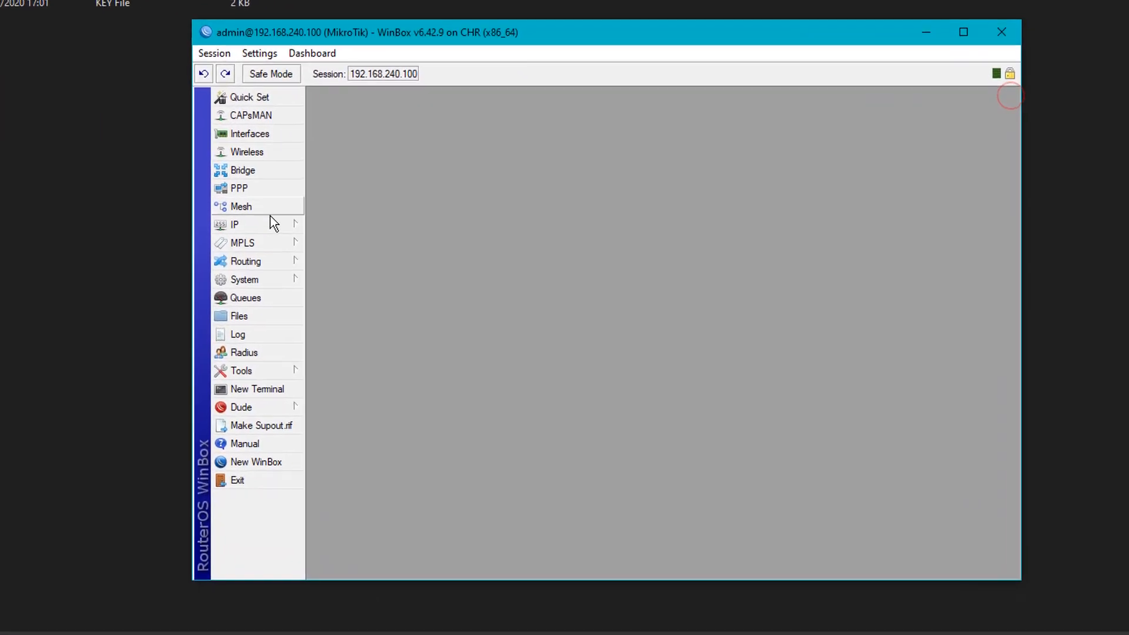
Step: Enable OVPN Server with server-template, required client certificate, sha1 only, and AES 128/192/256
{"action": "left_click", "coordinate": [252, 191]}
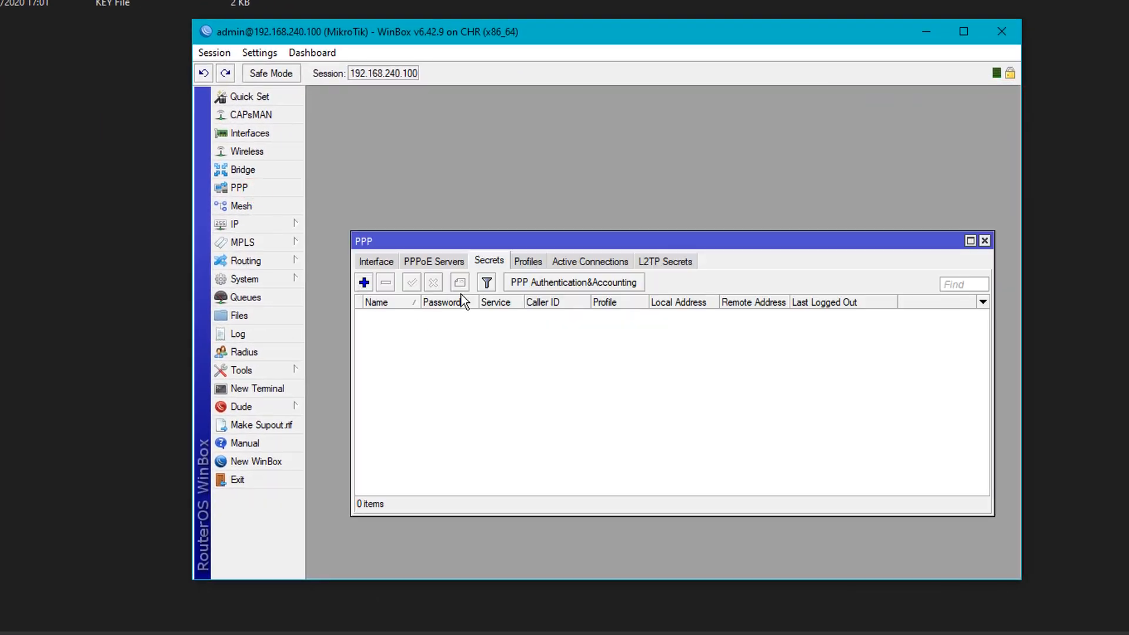
{"action": "left_click", "coordinate": [391, 260]}
{"action": "left_click", "coordinate": [810, 282]}
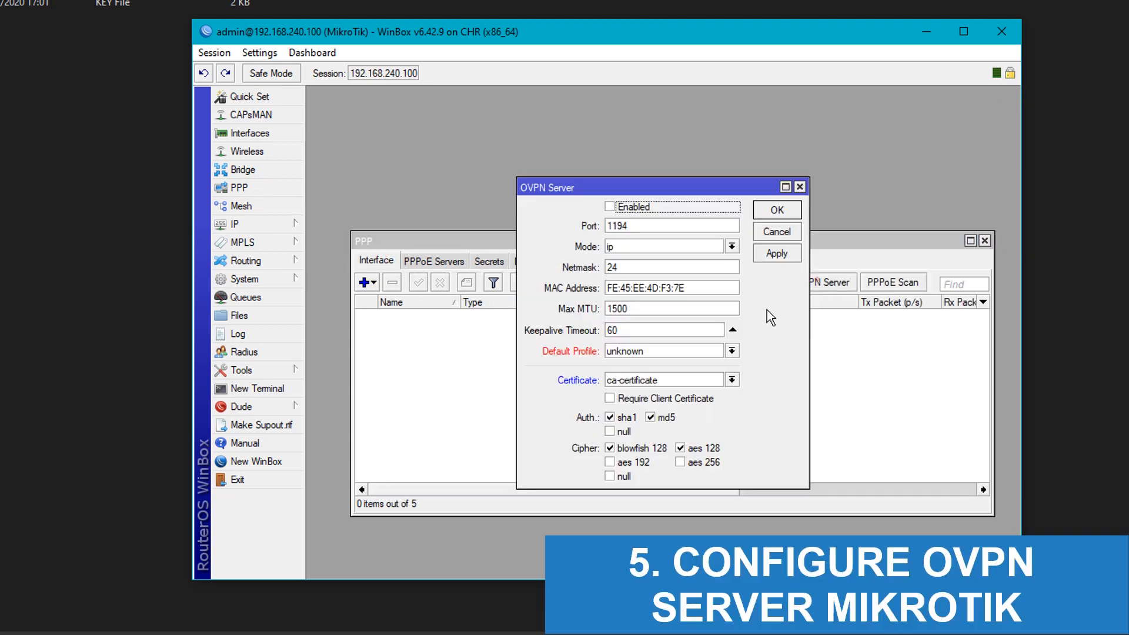
{"action": "left_click", "coordinate": [617, 204]}
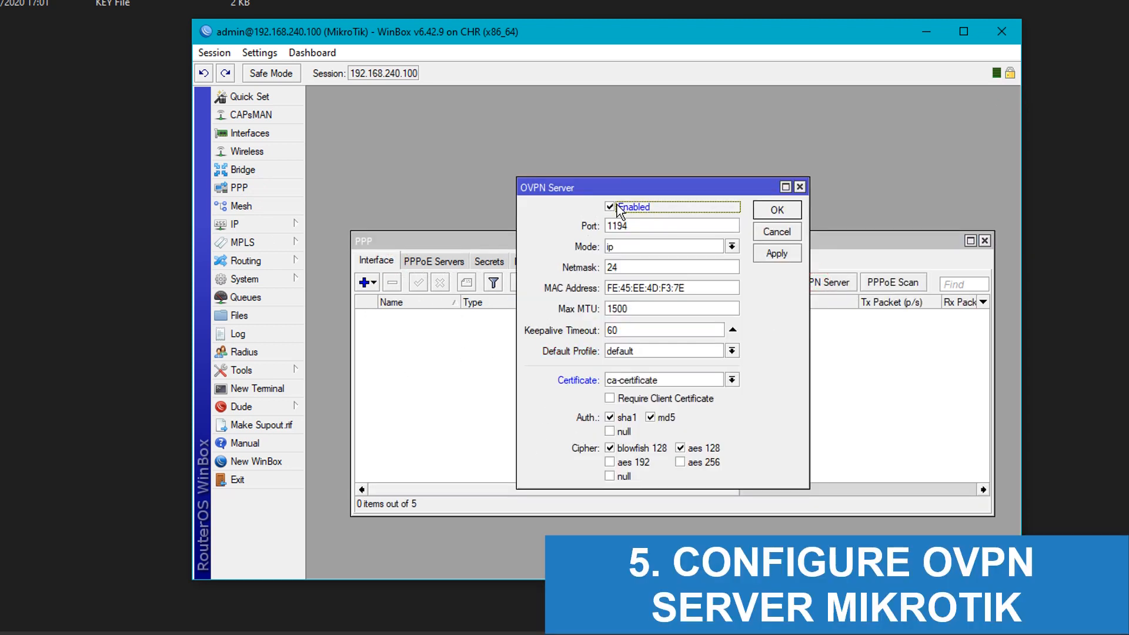
{"action": "left_click", "coordinate": [641, 381]}
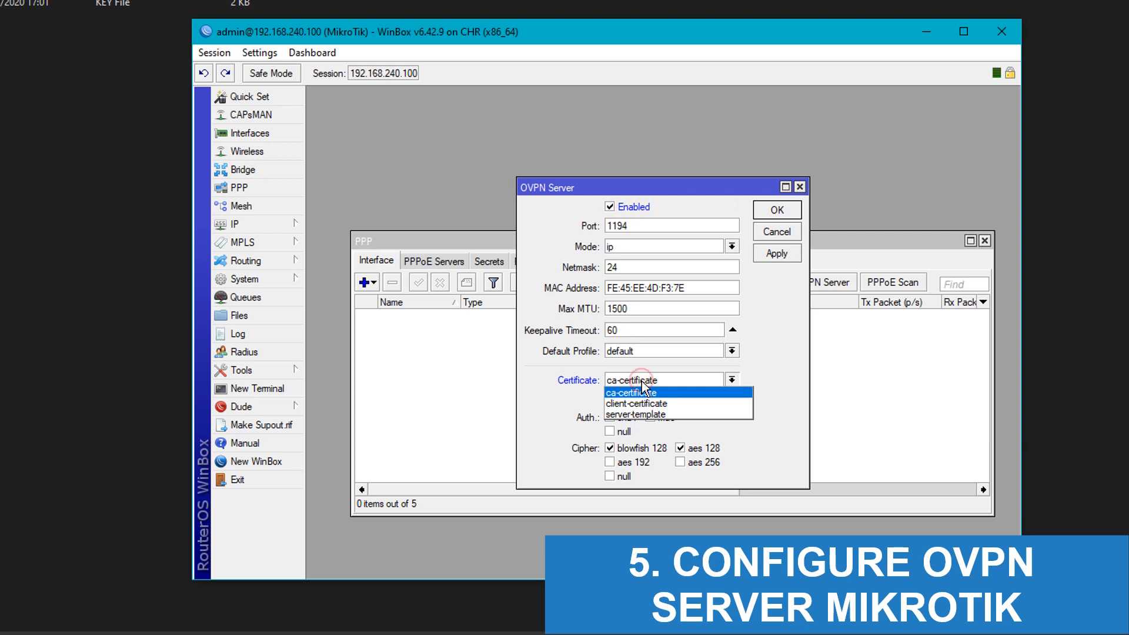
{"action": "left_click", "coordinate": [640, 414]}
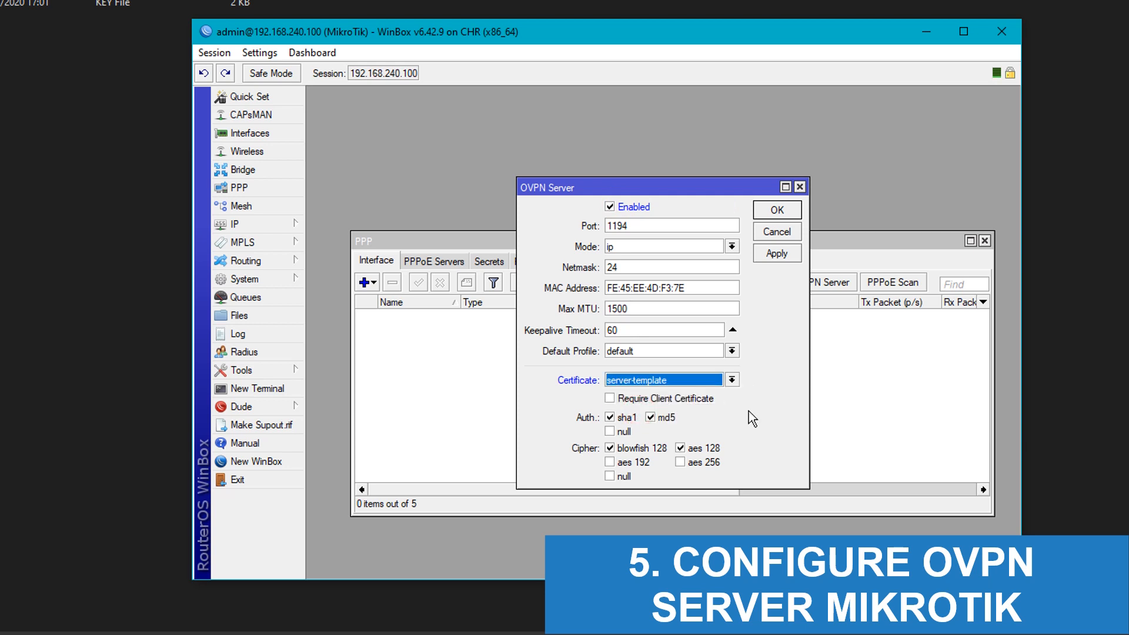
{"action": "left_click", "coordinate": [612, 399]}
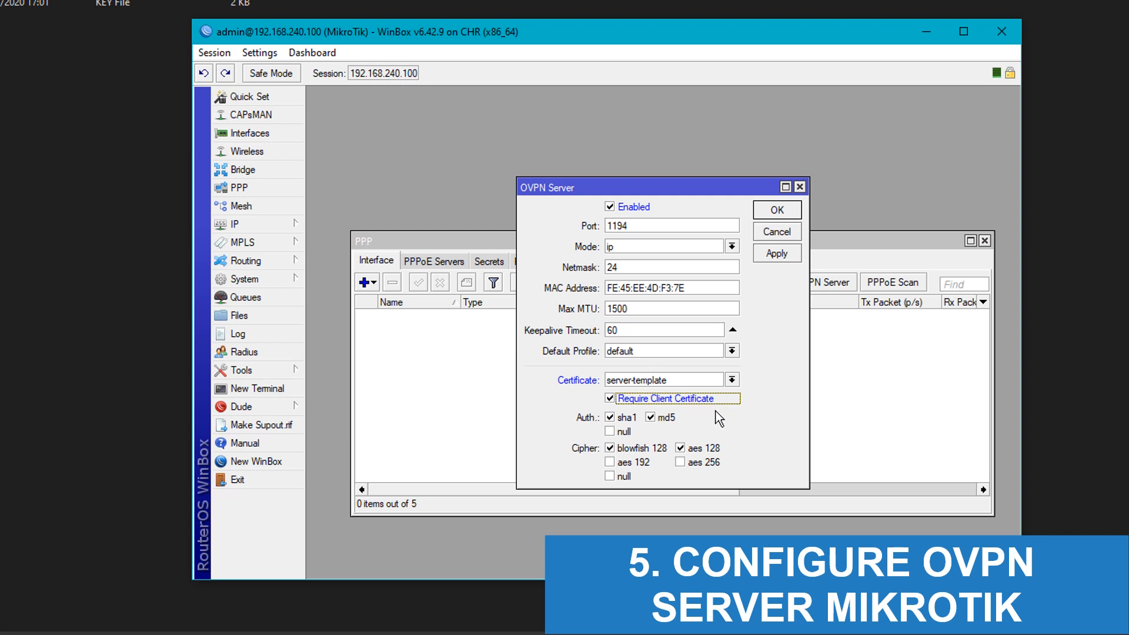
{"action": "left_click", "coordinate": [651, 418]}
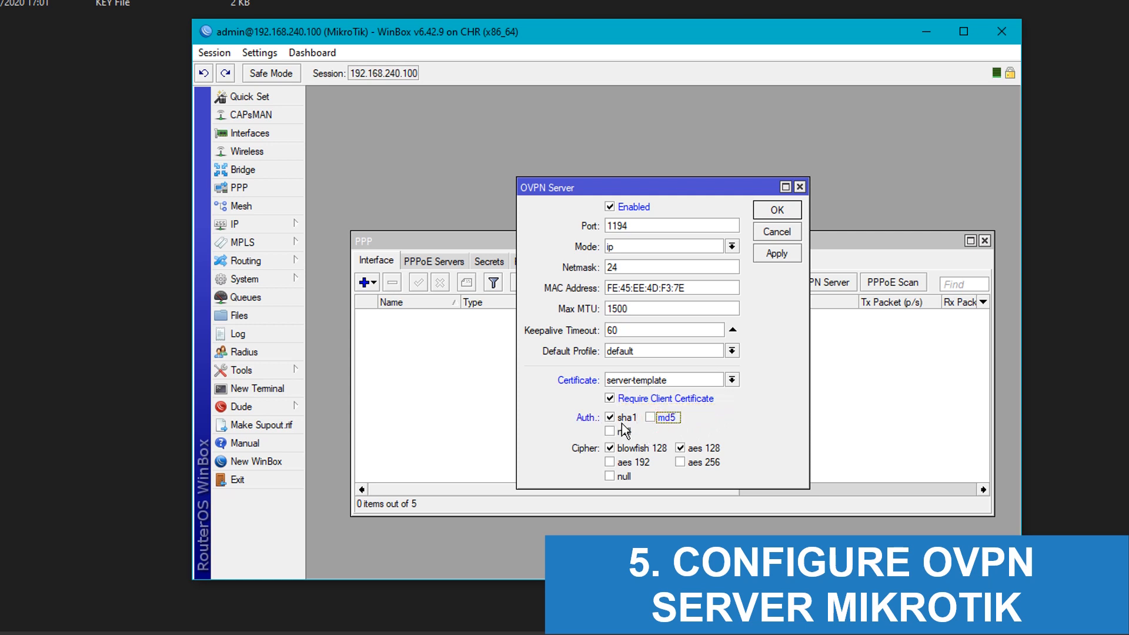
{"action": "left_click", "coordinate": [612, 448]}
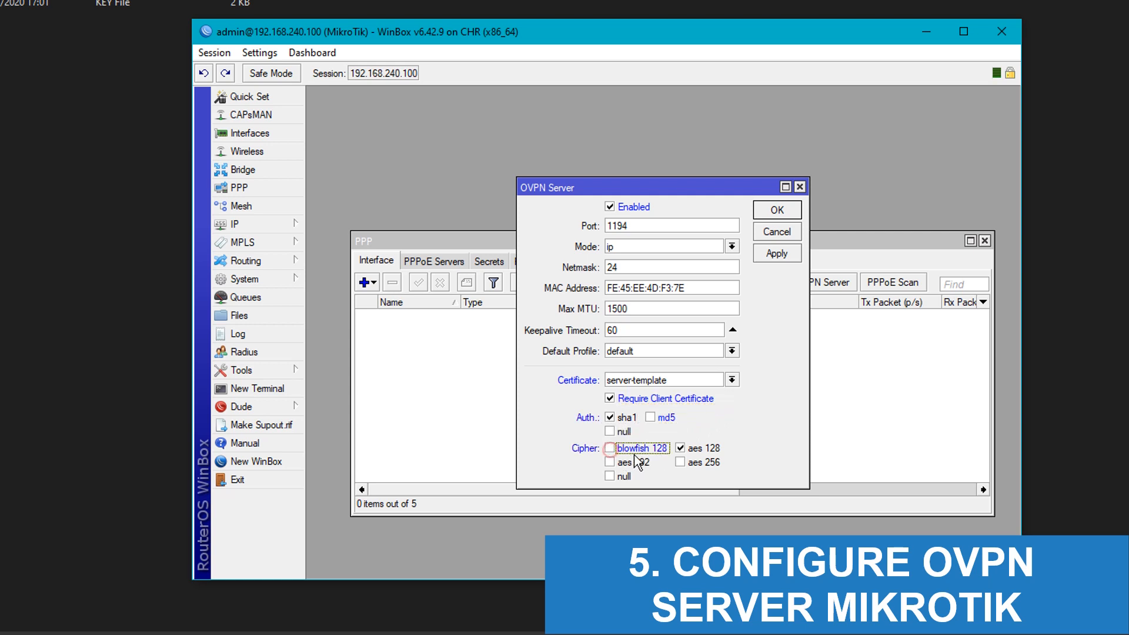
{"action": "left_click", "coordinate": [681, 463]}
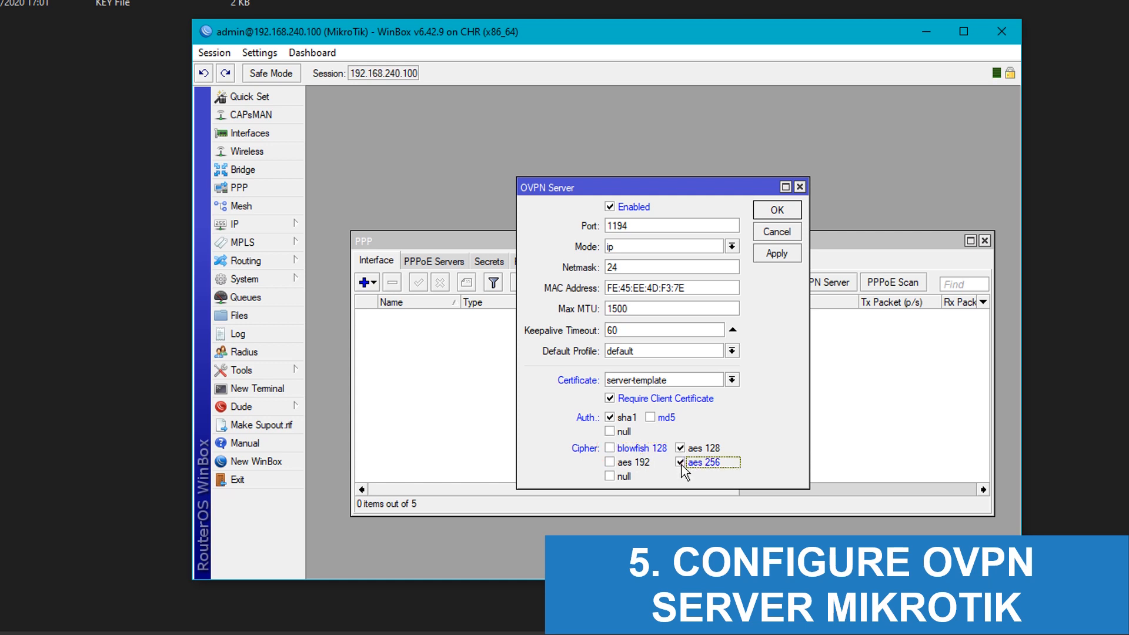
{"action": "left_click", "coordinate": [610, 463]}
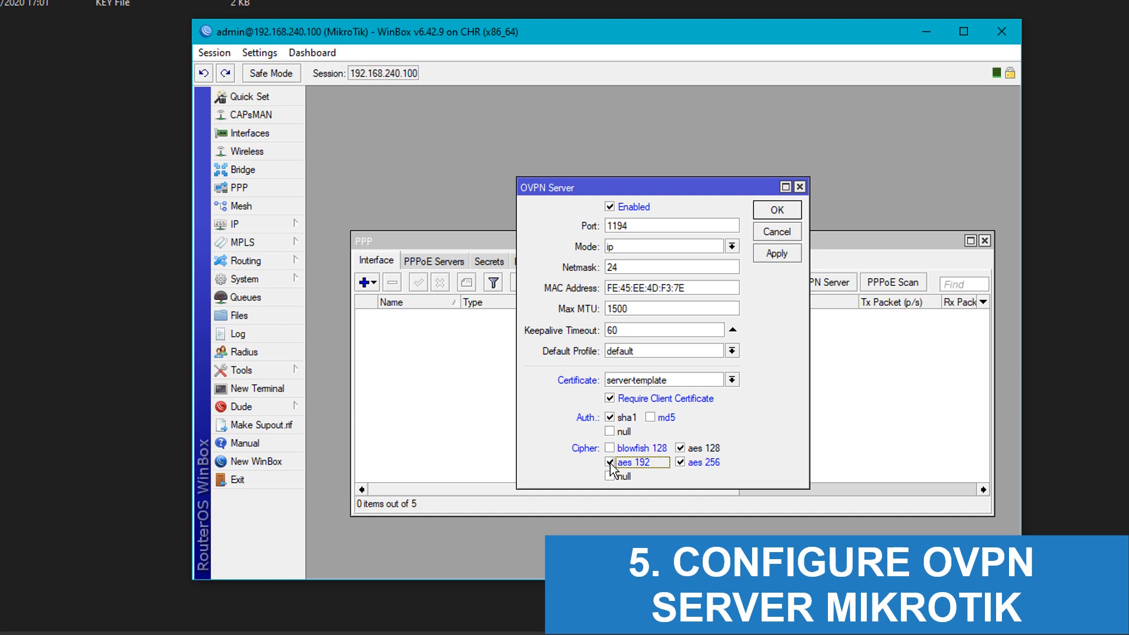
{"action": "left_click", "coordinate": [777, 253]}
{"action": "left_click", "coordinate": [777, 210]}
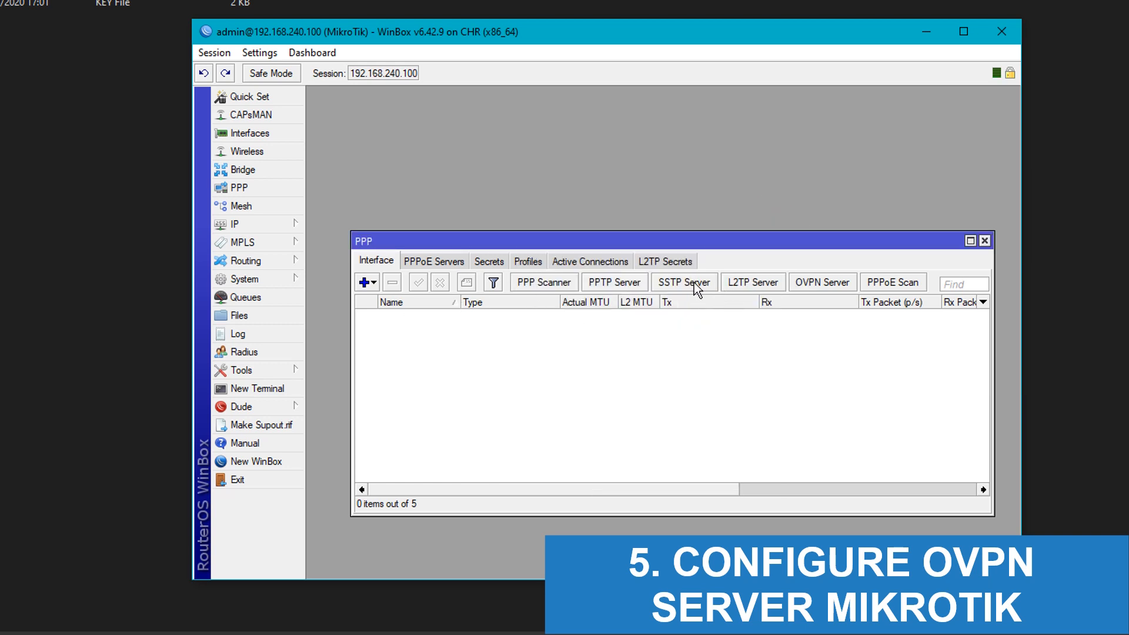
Step: Reopen the OVPN Server settings to confirm the port is 1194
{"action": "left_click", "coordinate": [798, 280]}
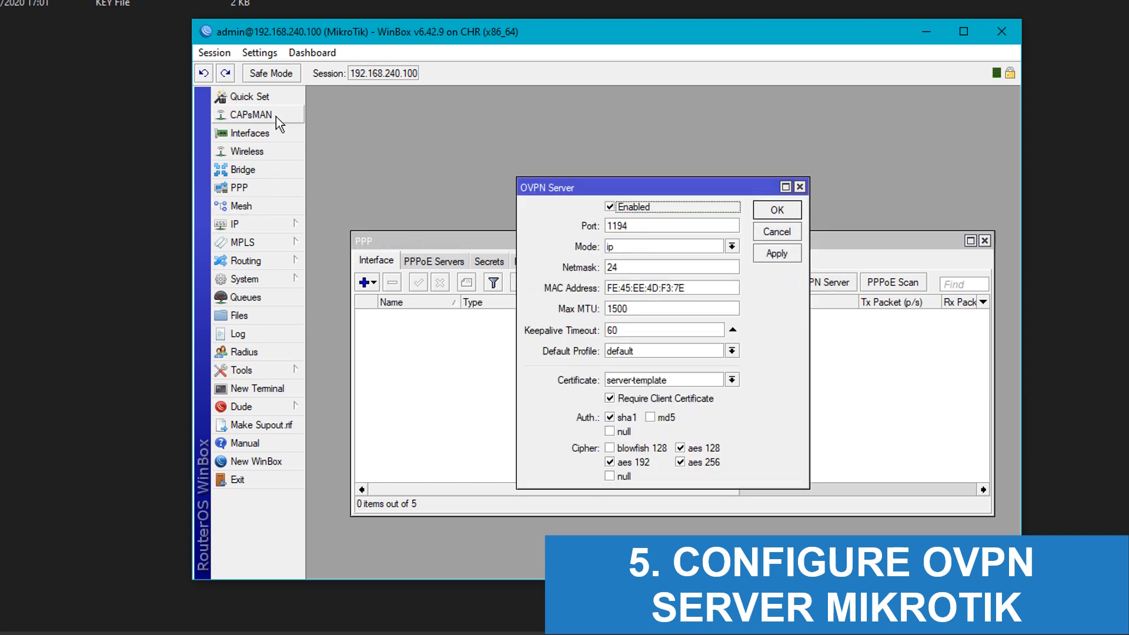
{"action": "left_click_drag", "start_coordinate": [393, 39], "coordinate": [387, 32]}
{"action": "double_click", "coordinate": [623, 218]}
{"action": "left_click", "coordinate": [625, 216]}
{"action": "left_click_drag", "start_coordinate": [630, 217], "coordinate": [600, 219]}
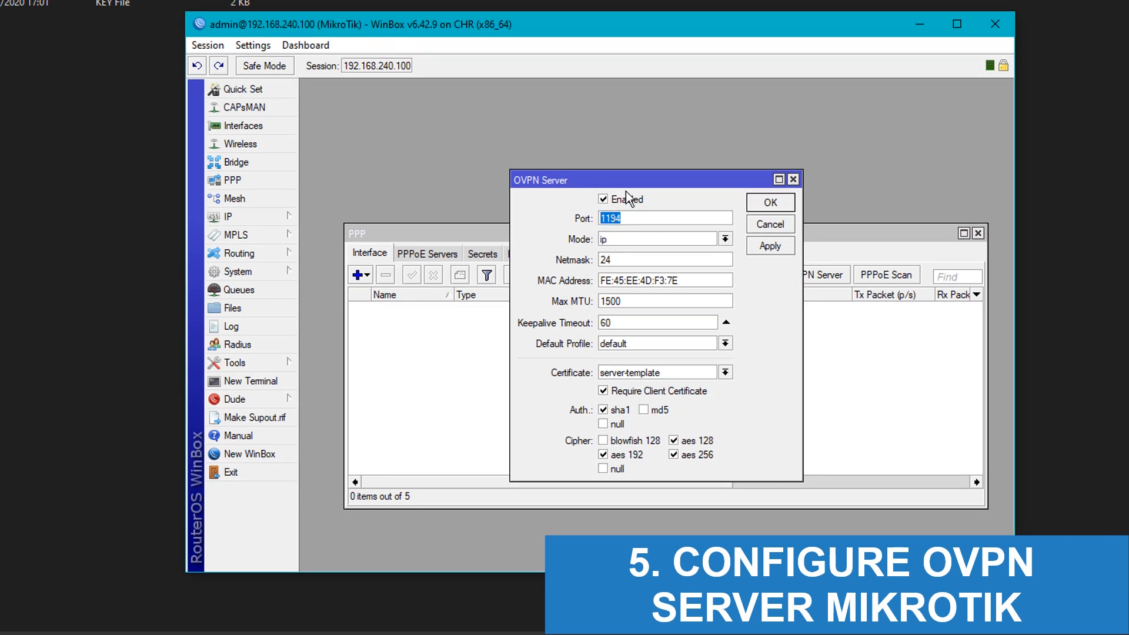
{"action": "left_click", "coordinate": [628, 218]}
{"action": "left_click", "coordinate": [264, 218]}
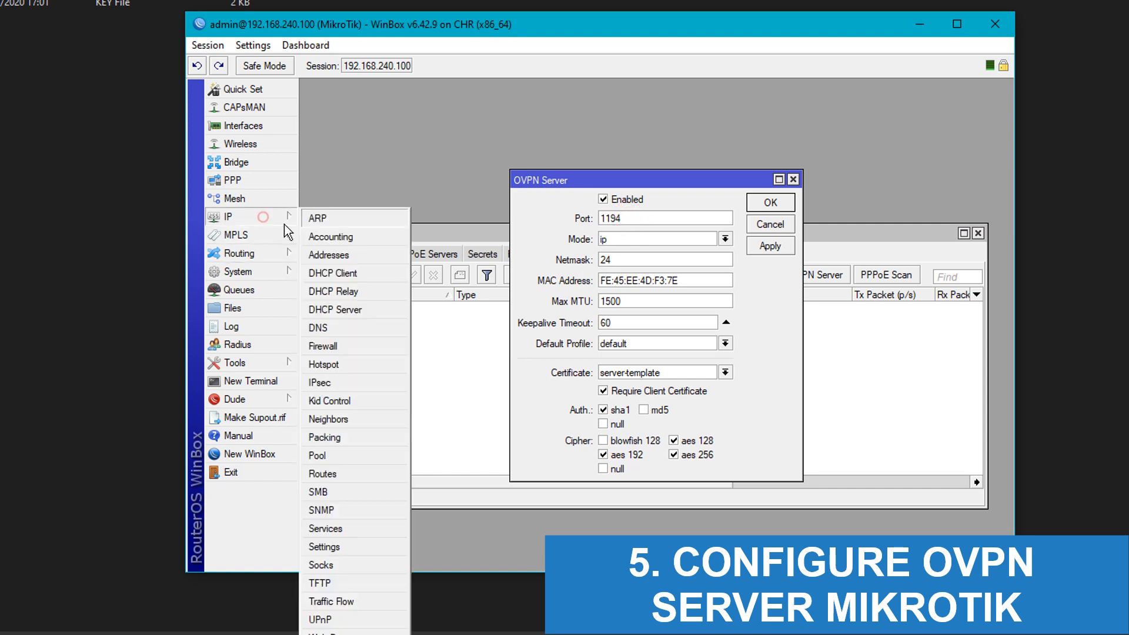
Step: Add a filter rule: chain input, protocol 6 (tcp), Dst. Port 1194, action accept
{"action": "left_click", "coordinate": [322, 346]}
{"action": "left_click", "coordinate": [312, 134]}
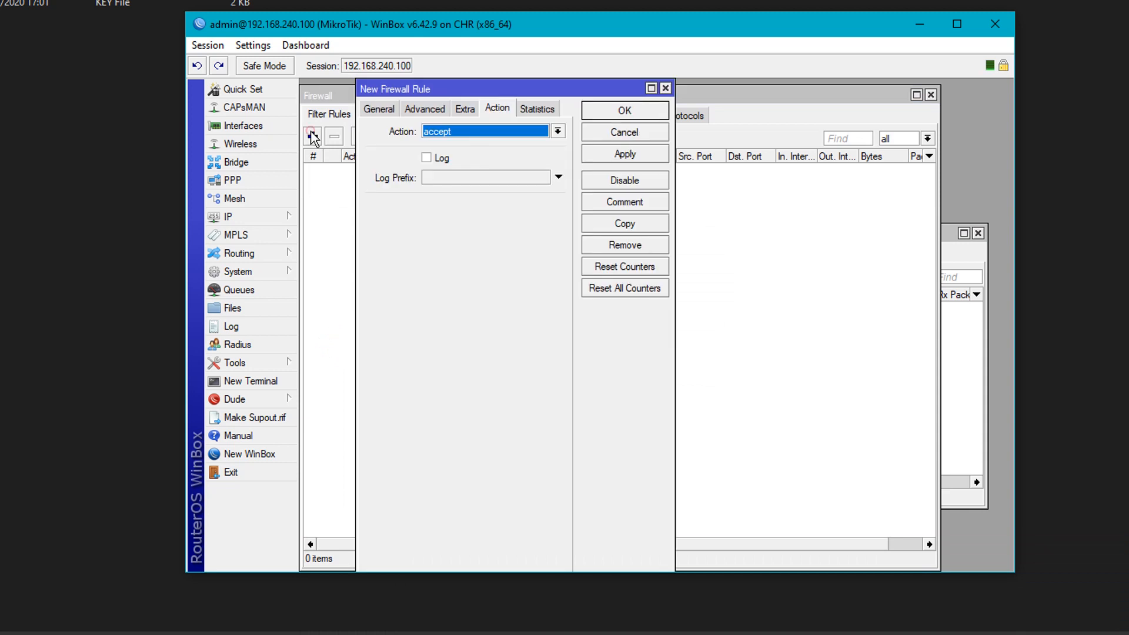
{"action": "left_click", "coordinate": [394, 110]}
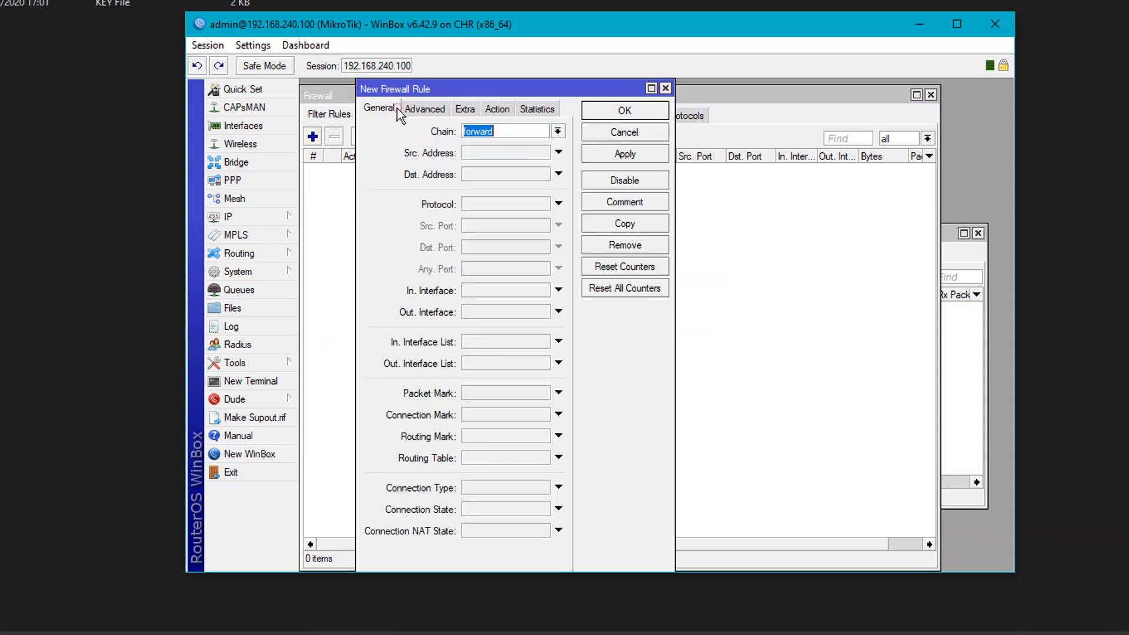
{"action": "left_click", "coordinate": [557, 132]}
{"action": "left_click", "coordinate": [507, 153]}
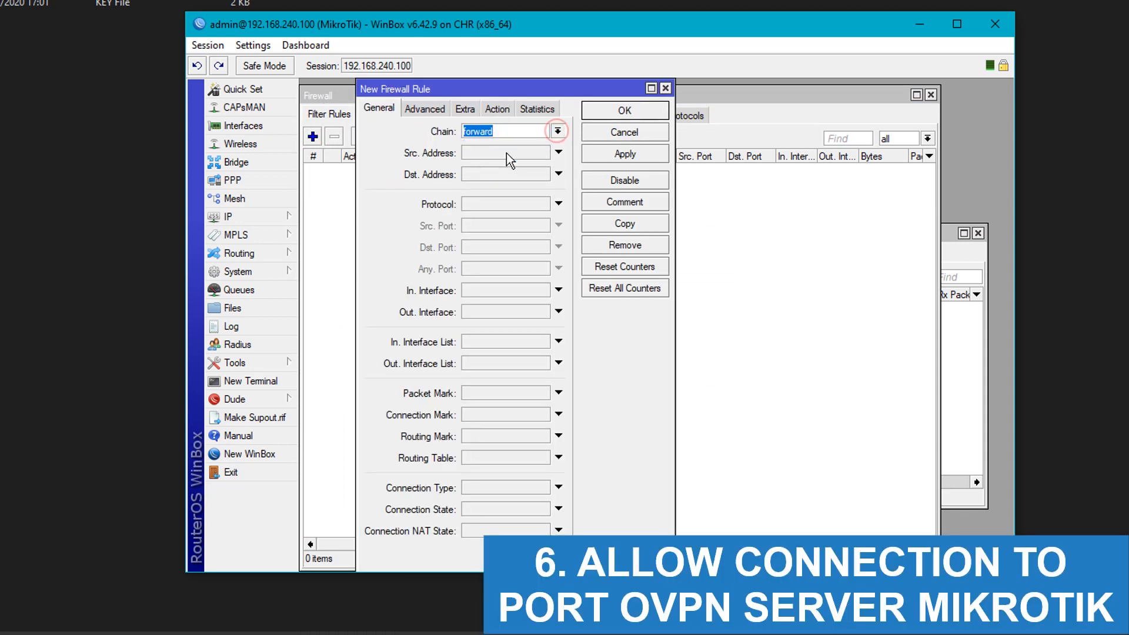
{"action": "left_click", "coordinate": [484, 205]}
{"action": "left_click", "coordinate": [491, 249]}
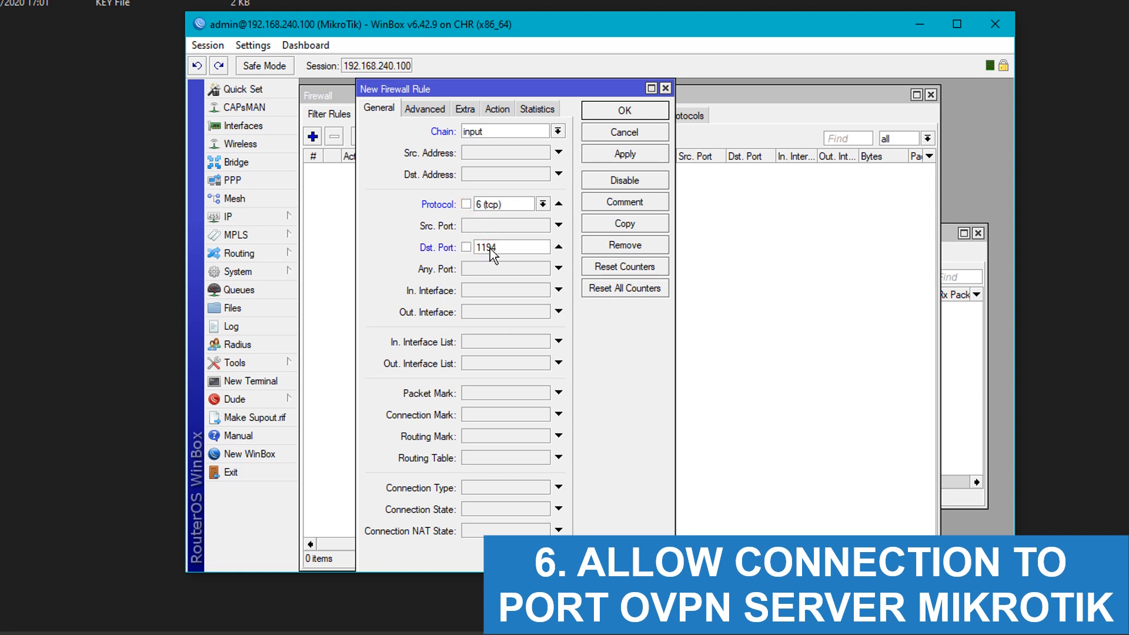
{"action": "left_click", "coordinate": [498, 110]}
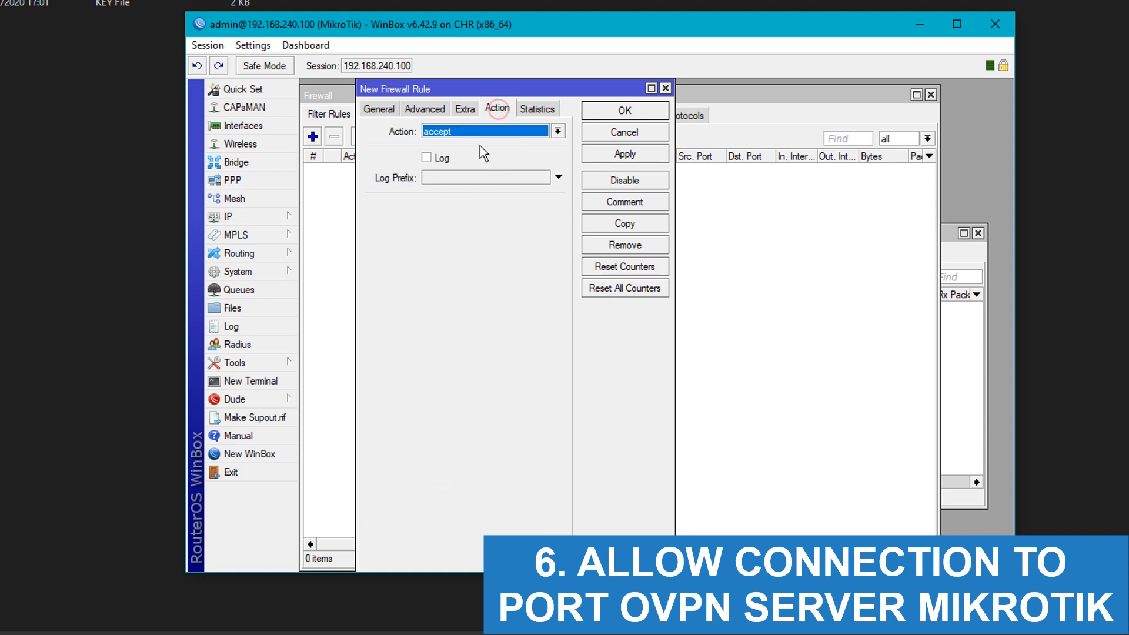
{"action": "left_click", "coordinate": [609, 152]}
{"action": "left_click", "coordinate": [612, 117]}
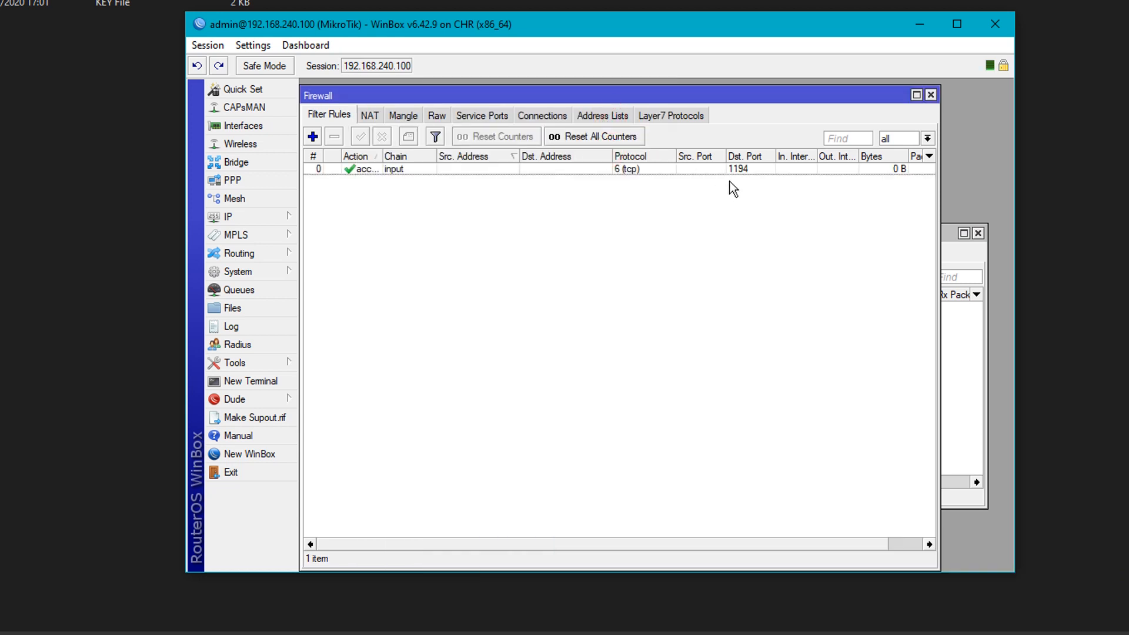
Step: Close the firewall and OVPN Server windows and bring up the IP Pool list
{"action": "left_click", "coordinate": [931, 95]}
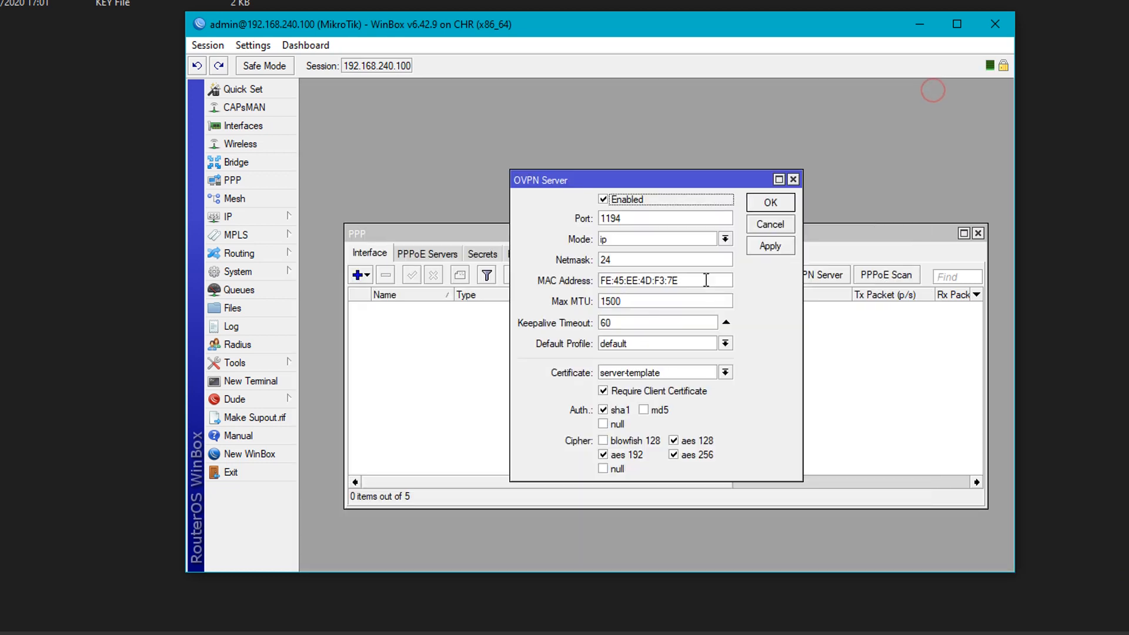
{"action": "left_click", "coordinate": [756, 198]}
{"action": "left_click", "coordinate": [254, 216]}
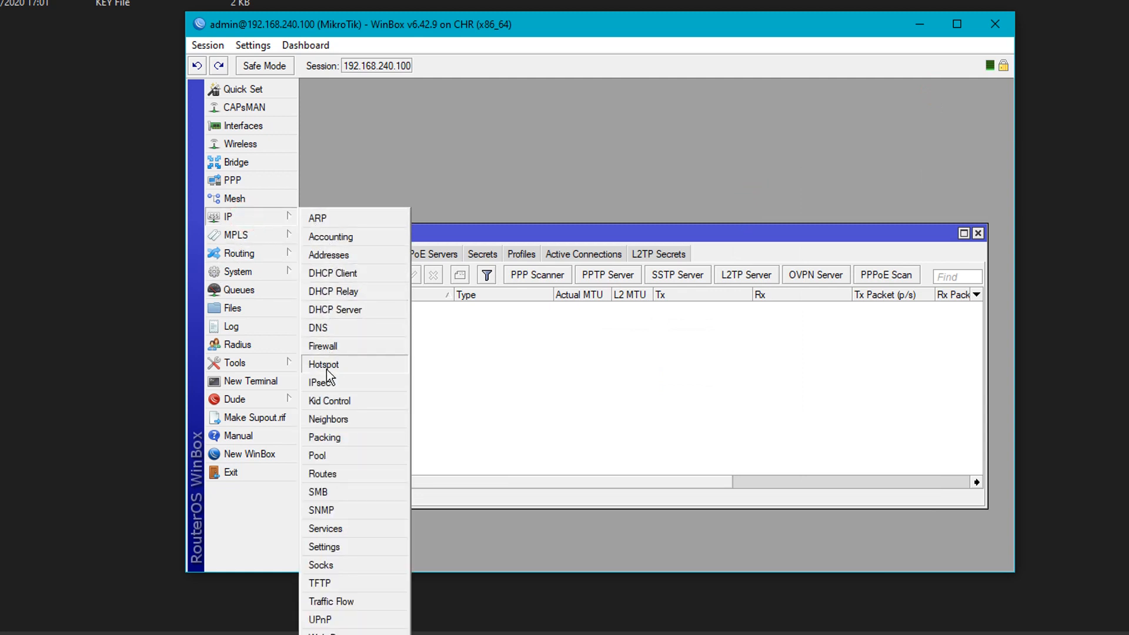
{"action": "left_click", "coordinate": [331, 457]}
{"action": "left_click_drag", "start_coordinate": [576, 190], "coordinate": [618, 151]}
Step: Add pool OVPN-POOL with addresses 172.31.20.100-172.31.20.200, save it, and close the list
{"action": "left_click", "coordinate": [451, 193]}
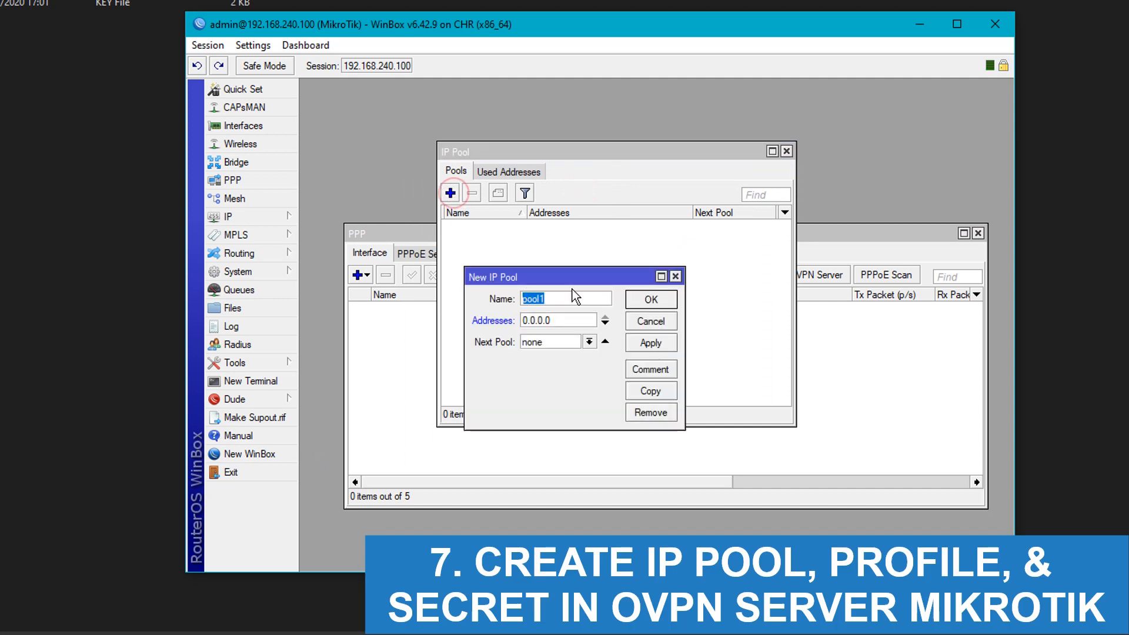
{"action": "type", "text": "OVPN-POO"}
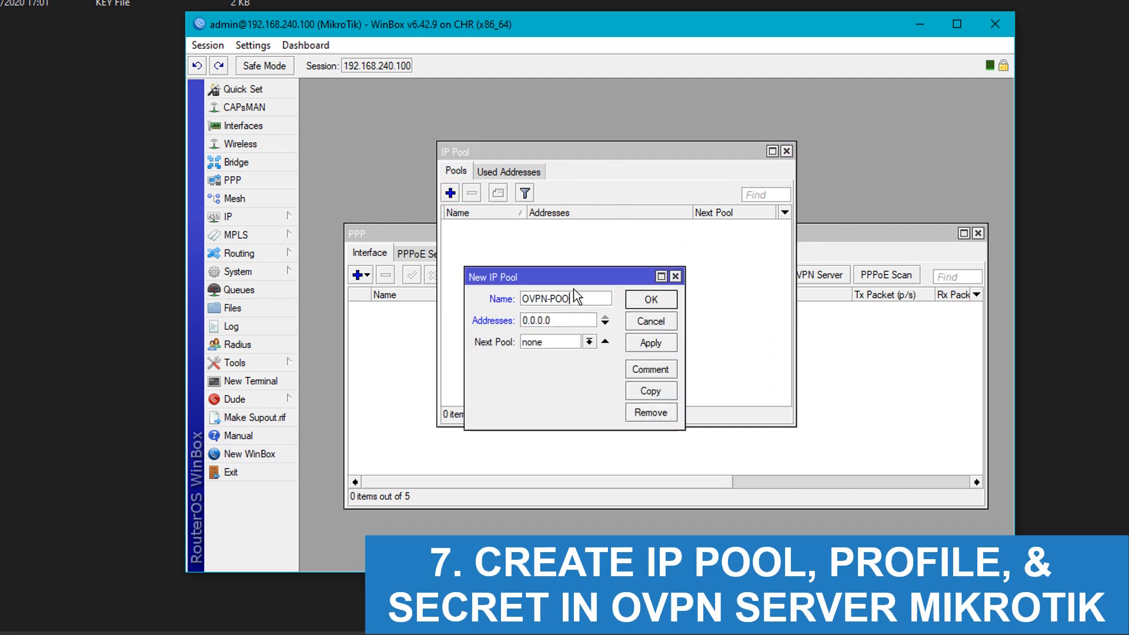
{"action": "type", "text": "L"}
{"action": "key", "text": "Tab"}
{"action": "type", "text": "172"}
{"action": "type", "text": ".31.20."}
{"action": "type", "text": "100-17"}
{"action": "type", "text": "2.31.20"}
{"action": "type", "text": ".200"}
{"action": "left_click", "coordinate": [651, 343]}
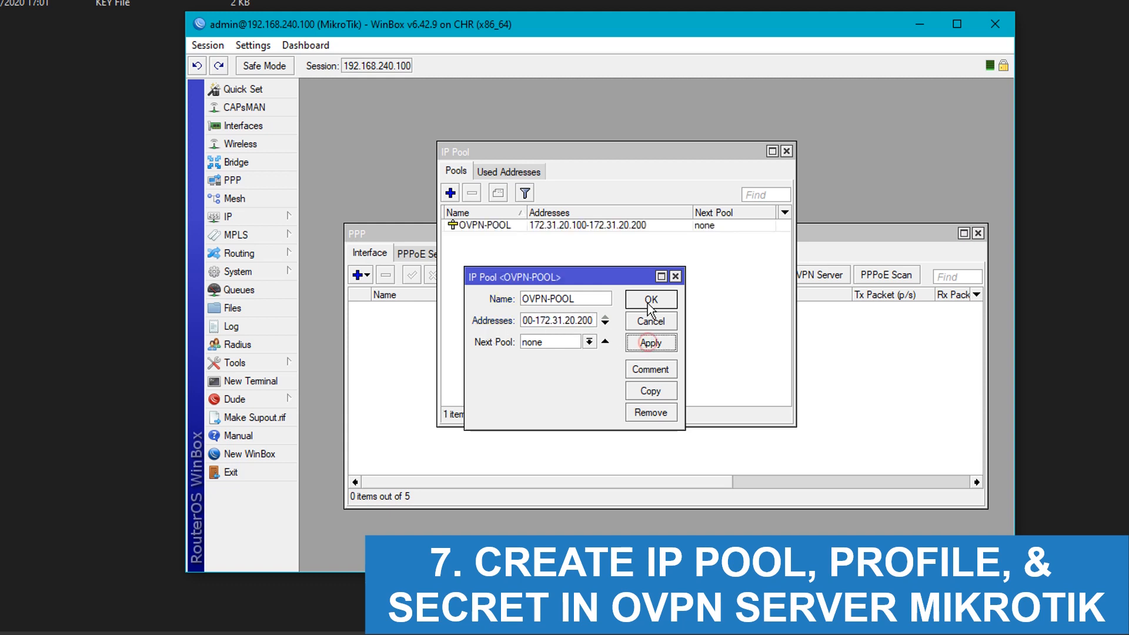
{"action": "left_click", "coordinate": [650, 301]}
{"action": "left_click", "coordinate": [787, 151]}
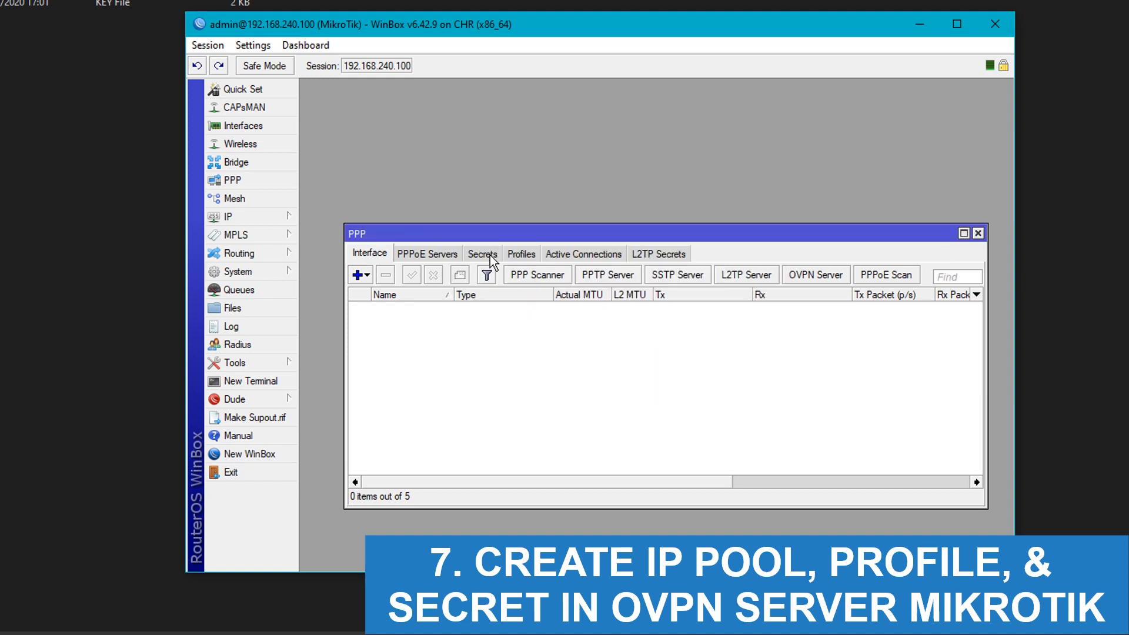
Step: Start a new PPP profile named OVPN and place the IP Pool list beside it
{"action": "left_click", "coordinate": [520, 253]}
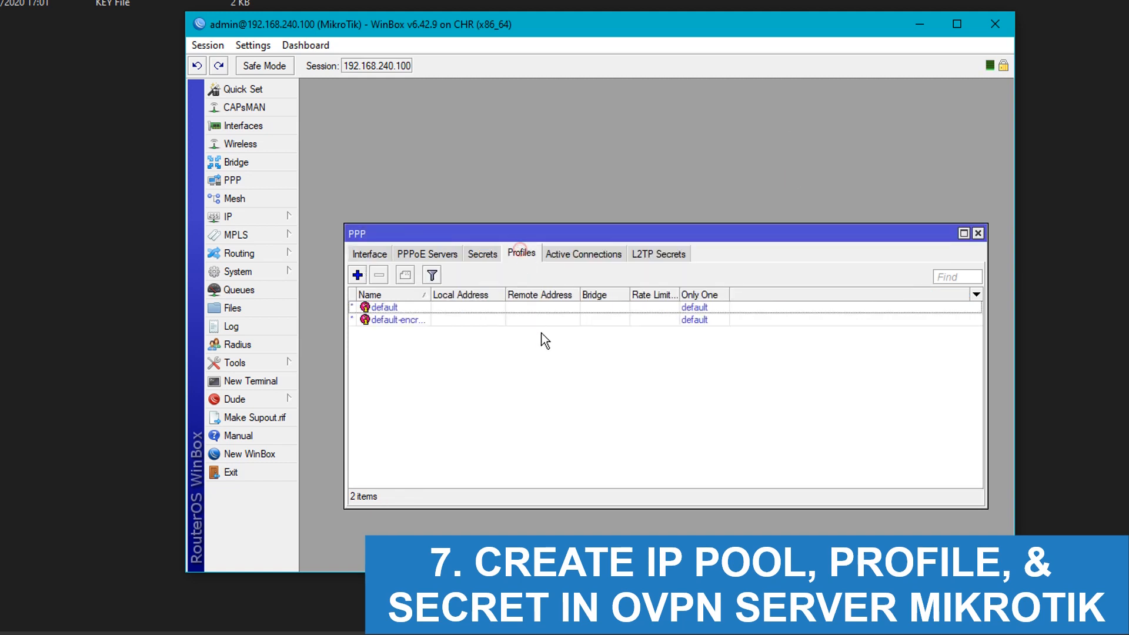
{"action": "left_click", "coordinate": [358, 275]}
{"action": "left_click", "coordinate": [548, 137]}
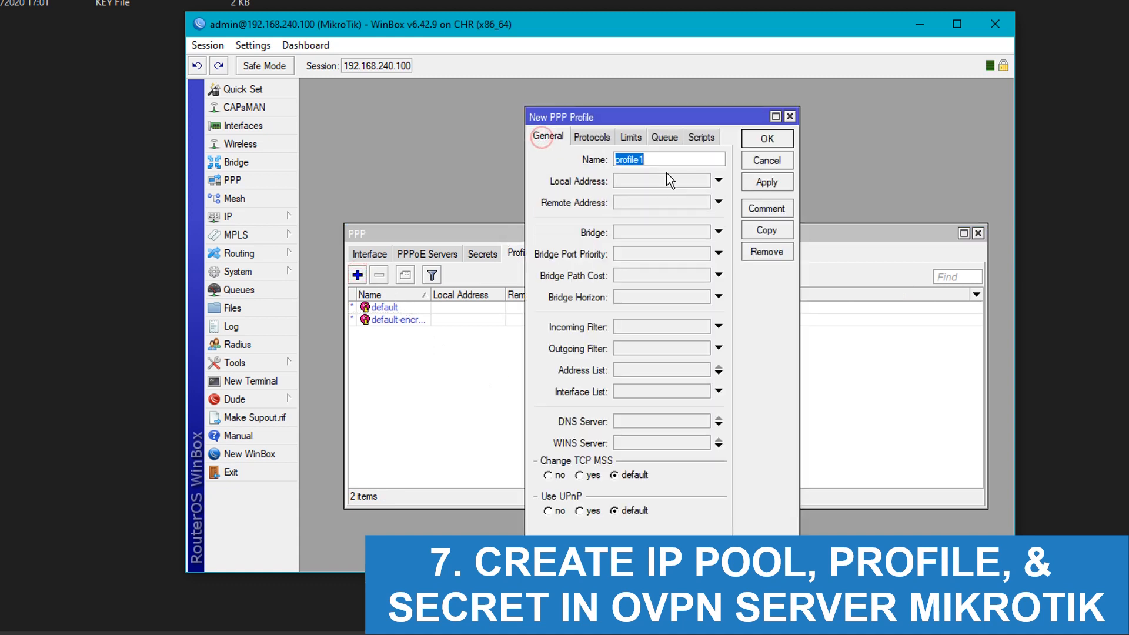
{"action": "type", "text": "OVPN-PROFILE"}
{"action": "left_click", "coordinate": [644, 185]}
{"action": "left_click", "coordinate": [233, 217]}
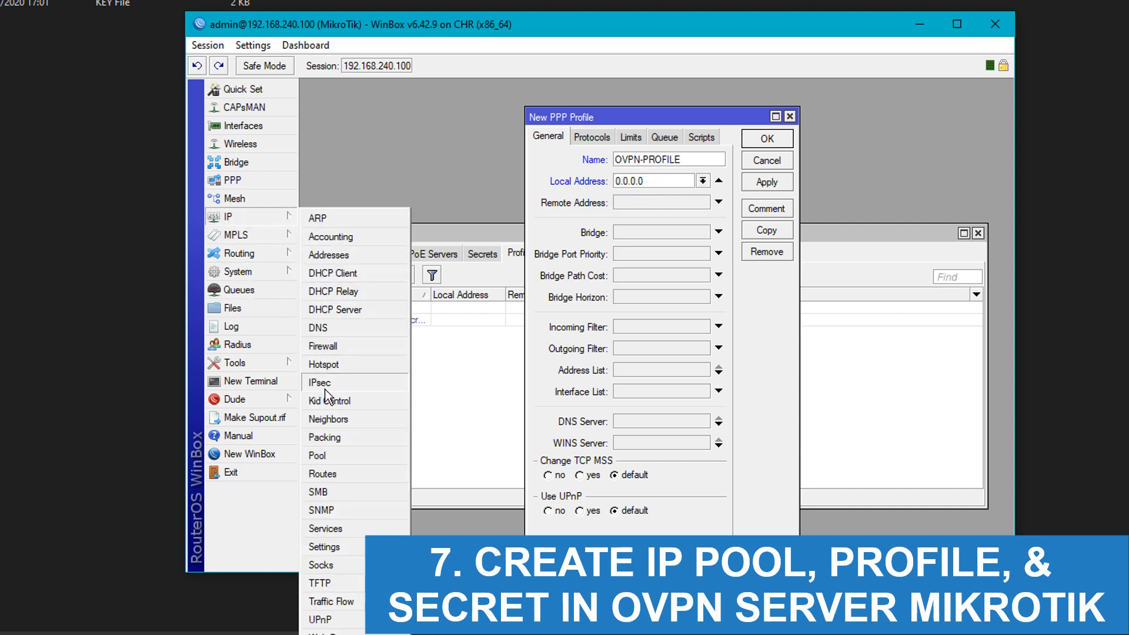
{"action": "left_click", "coordinate": [332, 453]}
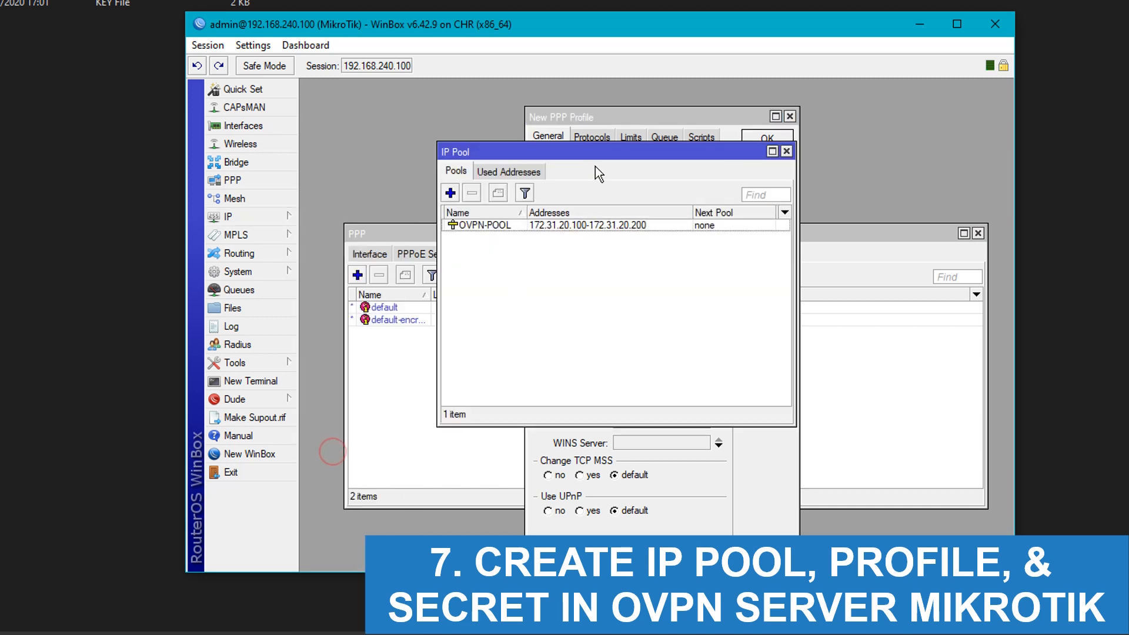
{"action": "left_click_drag", "start_coordinate": [598, 152], "coordinate": [600, 278]}
{"action": "left_click", "coordinate": [624, 181]}
{"action": "left_click_drag", "start_coordinate": [518, 278], "coordinate": [380, 257]}
{"action": "left_click_drag", "start_coordinate": [676, 115], "coordinate": [797, 112]}
Step: Set the profile's local address to 172.31.20.1 and remote address to OVPN-POOL
{"action": "left_click", "coordinate": [784, 179]}
{"action": "left_click_drag", "start_coordinate": [787, 188], "coordinate": [704, 185]}
{"action": "type", "text": "172.23"}
{"action": "key", "text": "BackSpace"}
{"action": "key", "text": "BackSpace"}
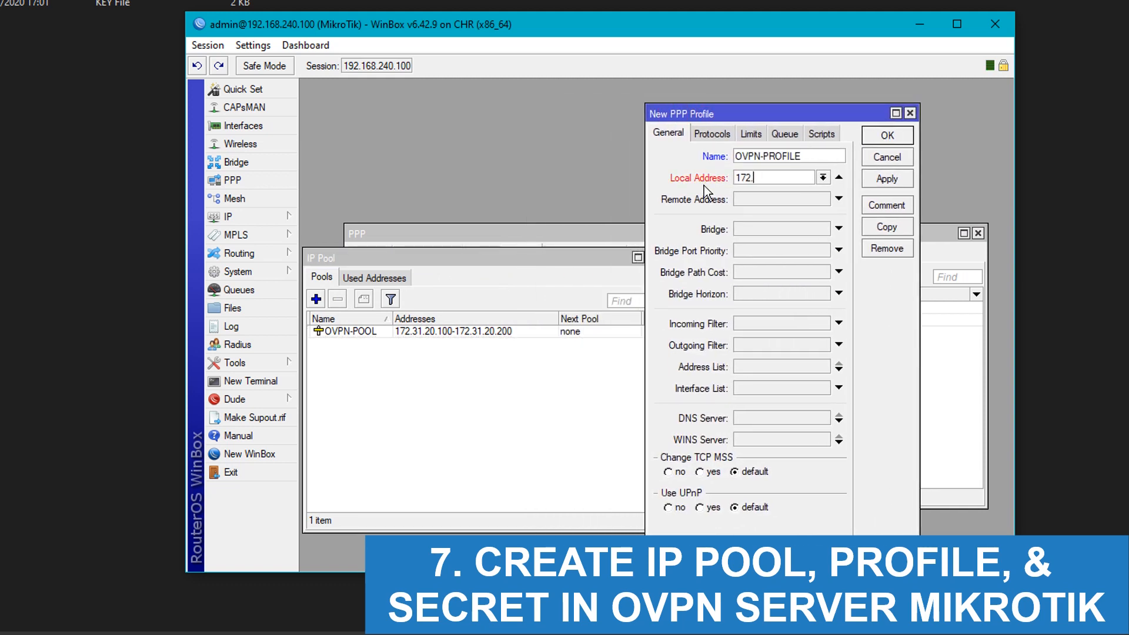
{"action": "type", "text": "31.20.1"}
{"action": "left_click", "coordinate": [839, 199]}
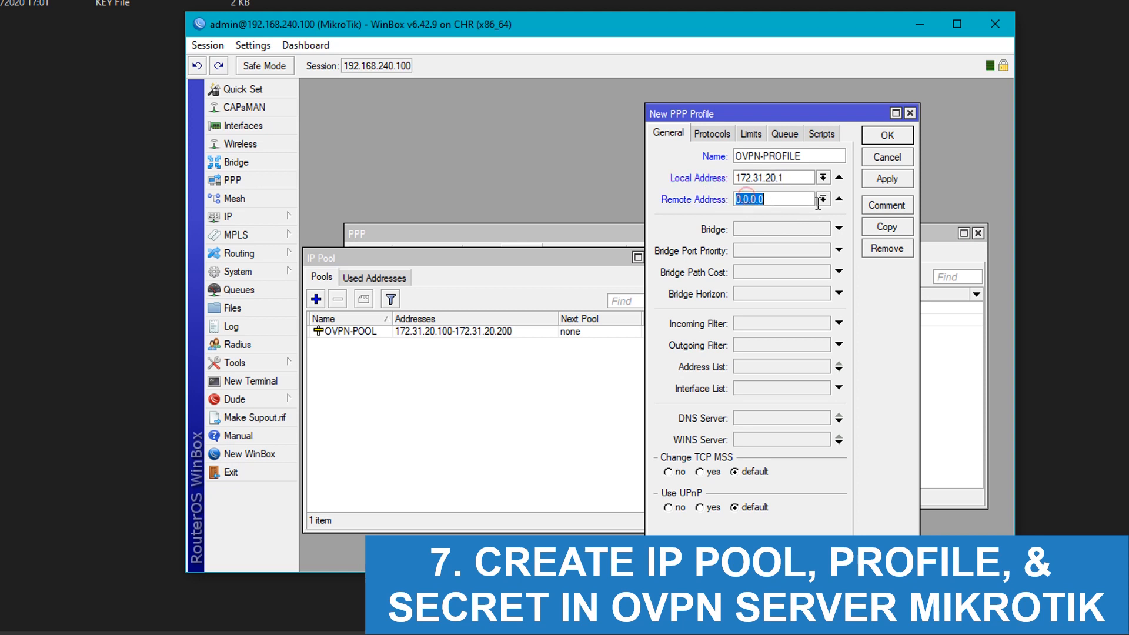
{"action": "left_click", "coordinate": [824, 199]}
{"action": "left_click", "coordinate": [796, 212]}
Step: Give the profile a 1d session timeout and 1M/1M rate limit, then save it
{"action": "left_click", "coordinate": [711, 134]}
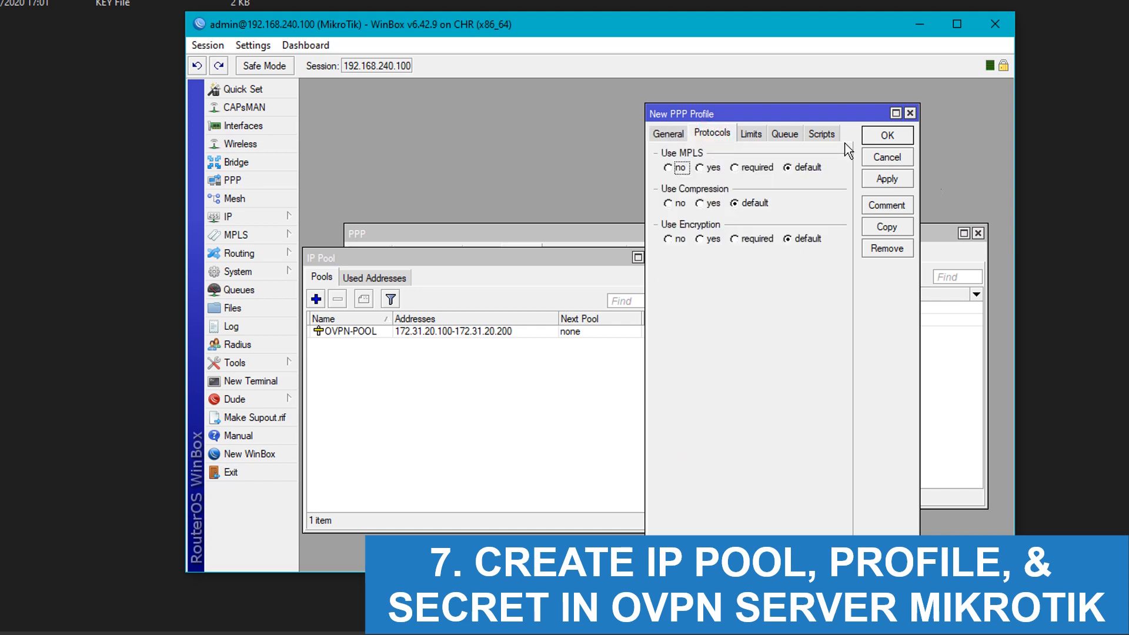
{"action": "left_click", "coordinate": [751, 133]}
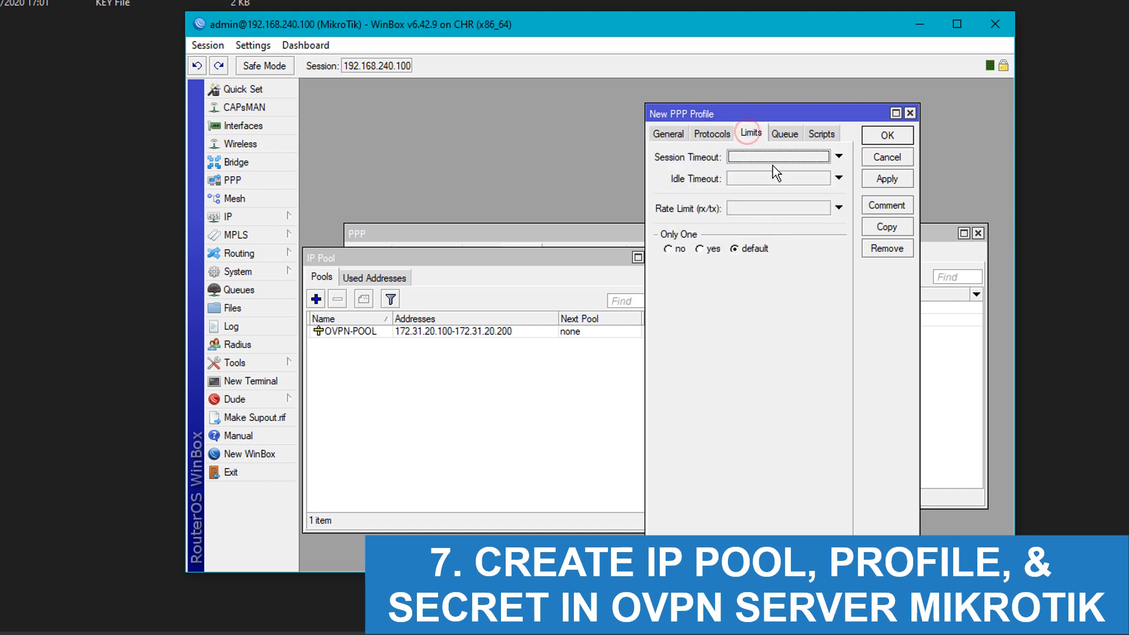
{"action": "left_click", "coordinate": [745, 157]}
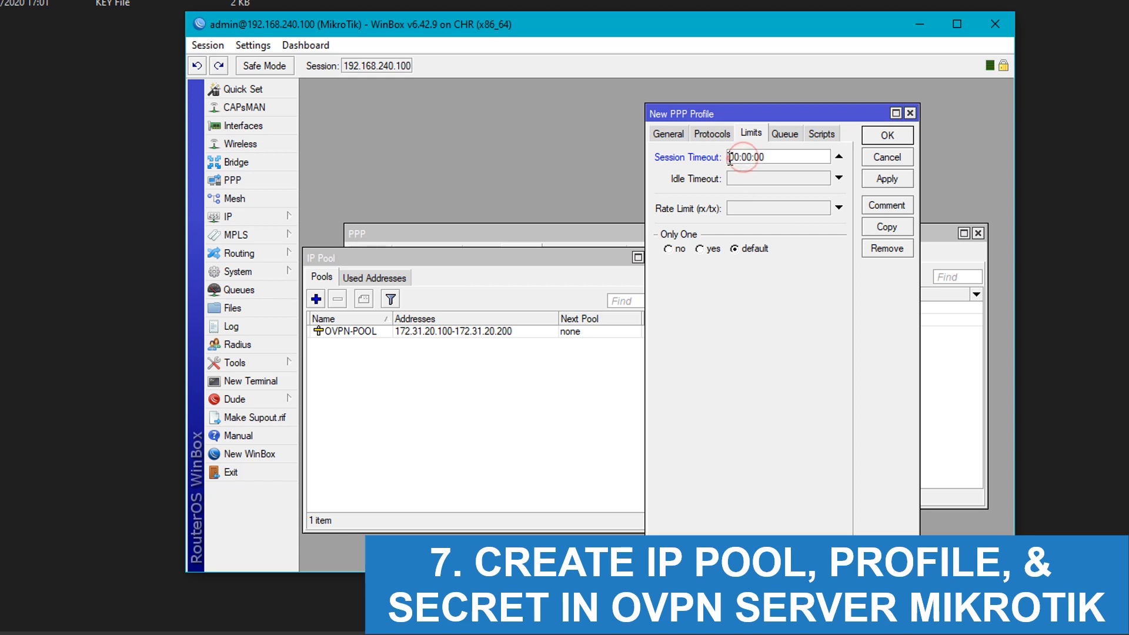
{"action": "type", "text": "1d"}
{"action": "left_click", "coordinate": [761, 208]}
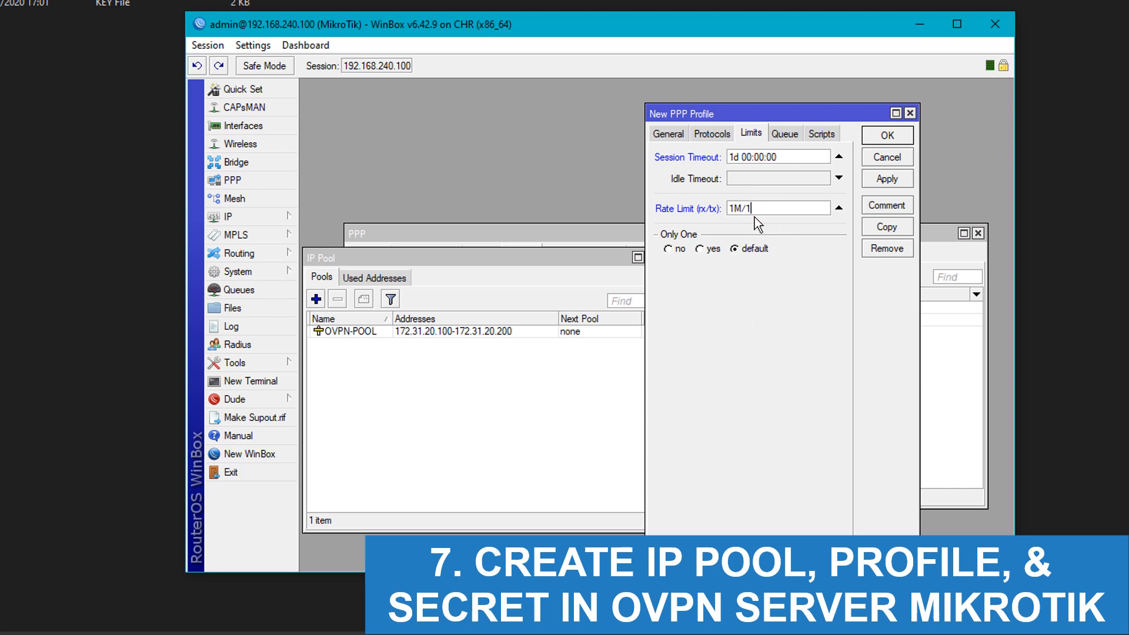
{"action": "left_click", "coordinate": [875, 178]}
{"action": "left_click", "coordinate": [887, 135]}
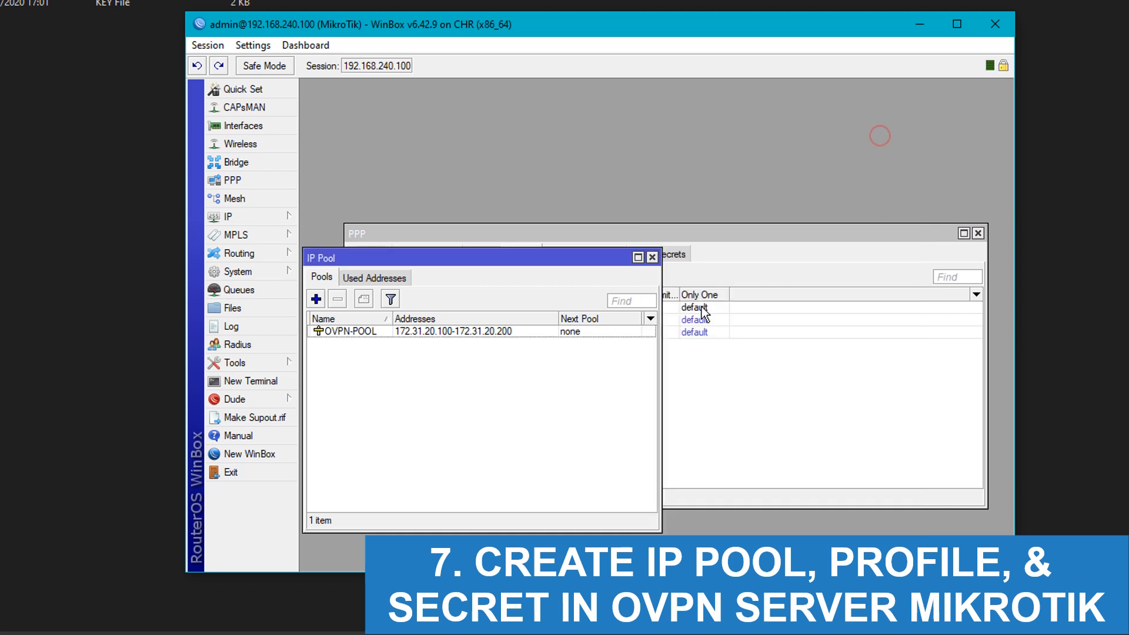
{"action": "left_click", "coordinate": [553, 396]}
{"action": "left_click", "coordinate": [752, 426]}
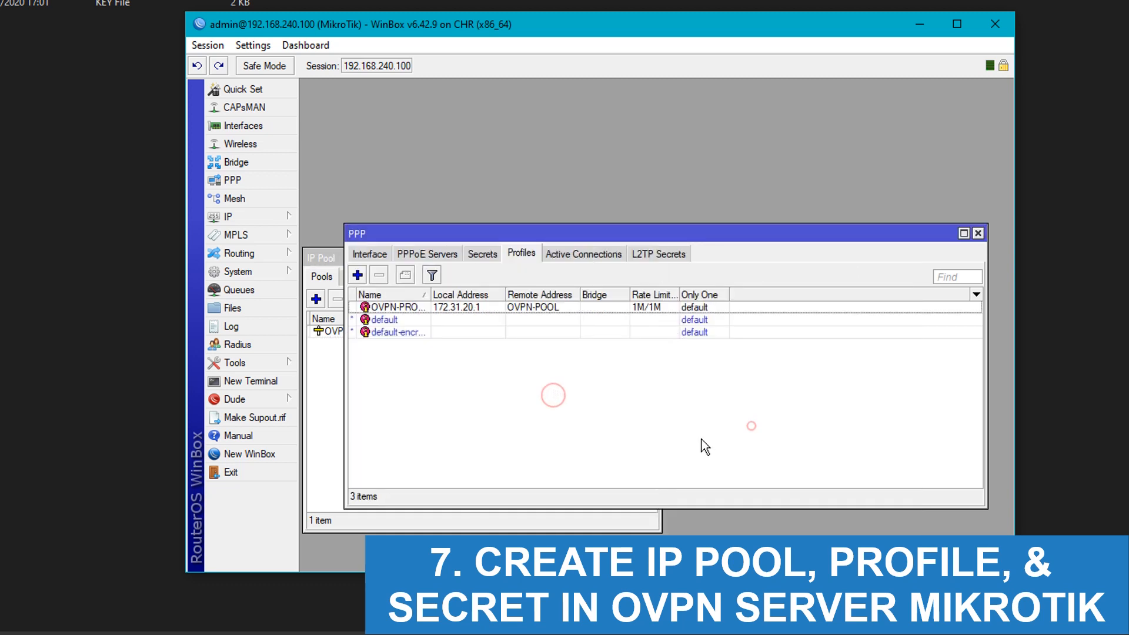
{"action": "left_click", "coordinate": [488, 257]}
Step: Create PPP secret 'ayz' with a password, service ovpn and profile OVPN-PROFILE, then view the profiles list
{"action": "left_click", "coordinate": [362, 275]}
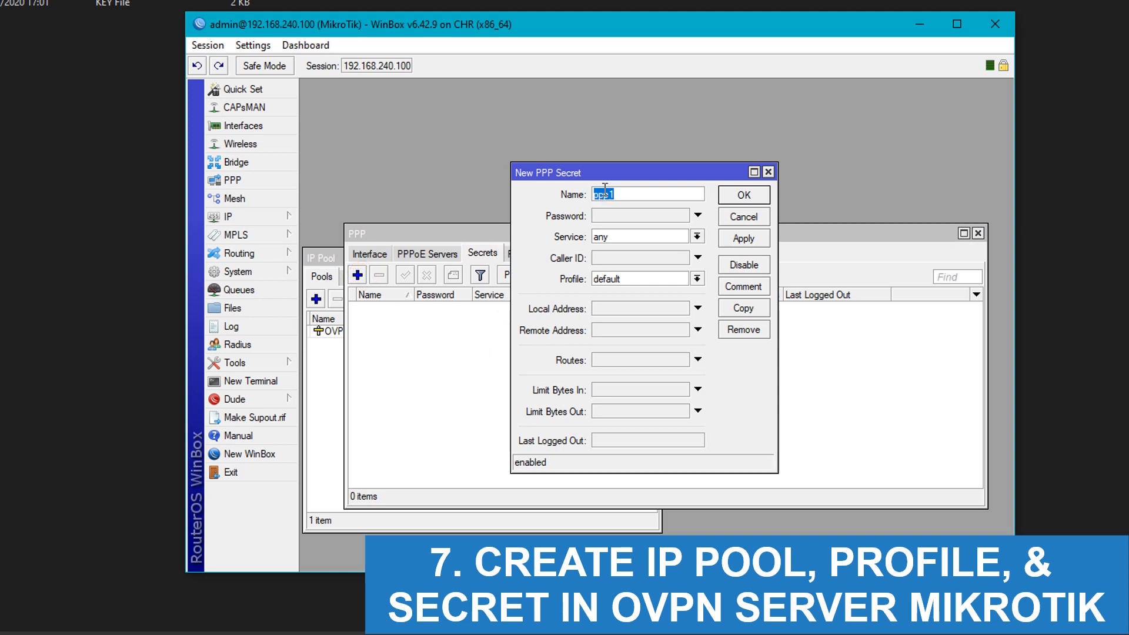
{"action": "type", "text": "ayz"}
{"action": "key", "text": "Tab"}
{"action": "type", "text": "a"}
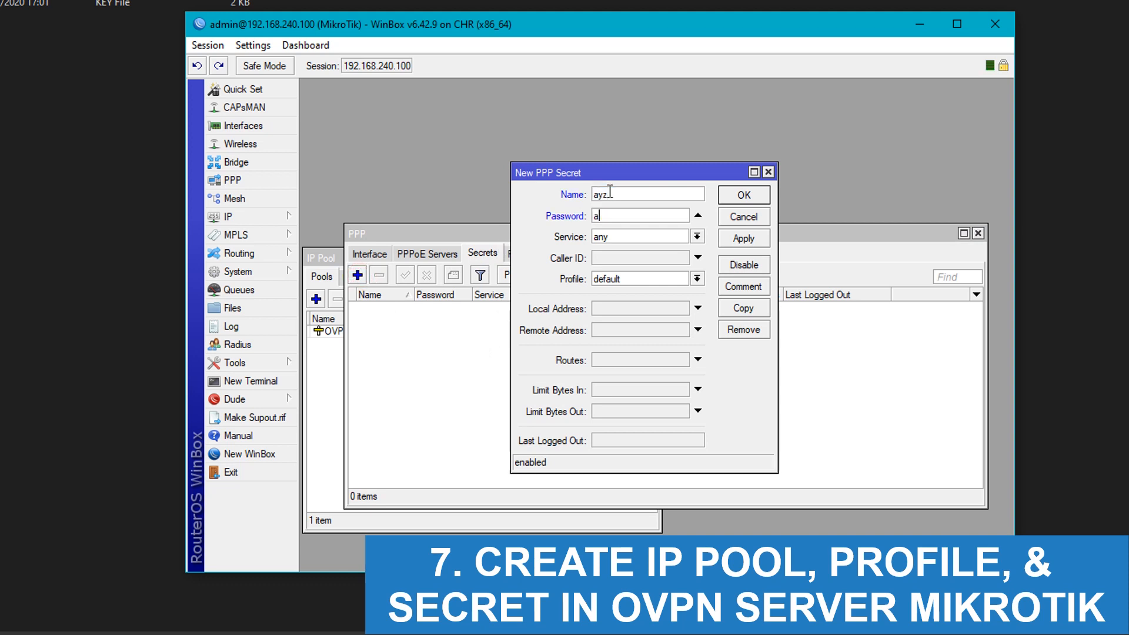
{"action": "left_click", "coordinate": [697, 237]}
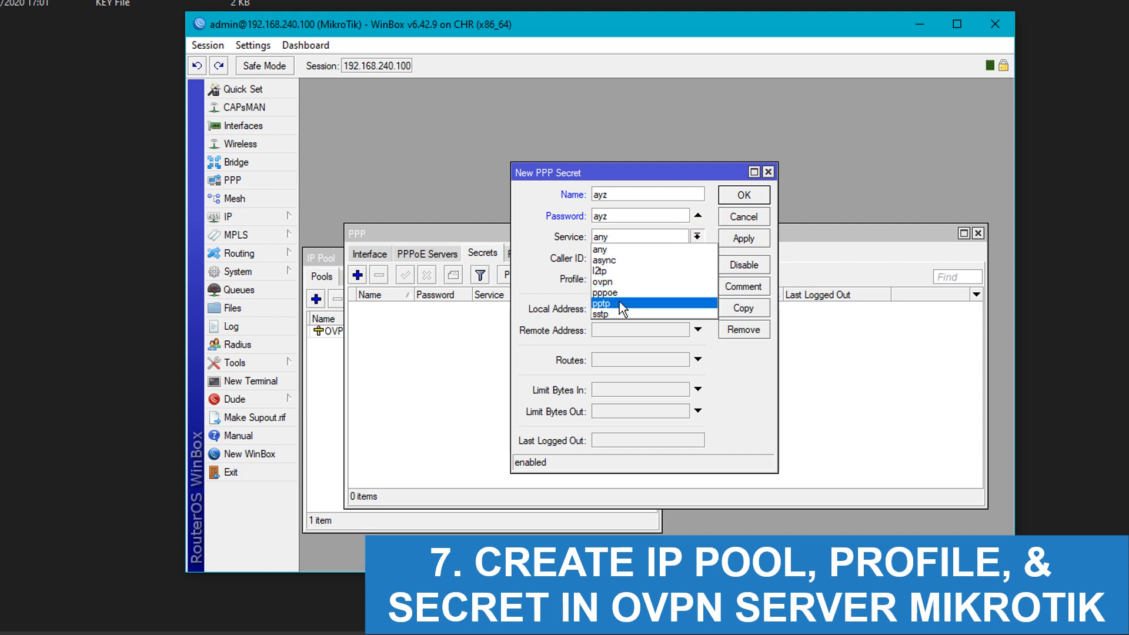
{"action": "left_click", "coordinate": [614, 281]}
{"action": "left_click", "coordinate": [629, 280]}
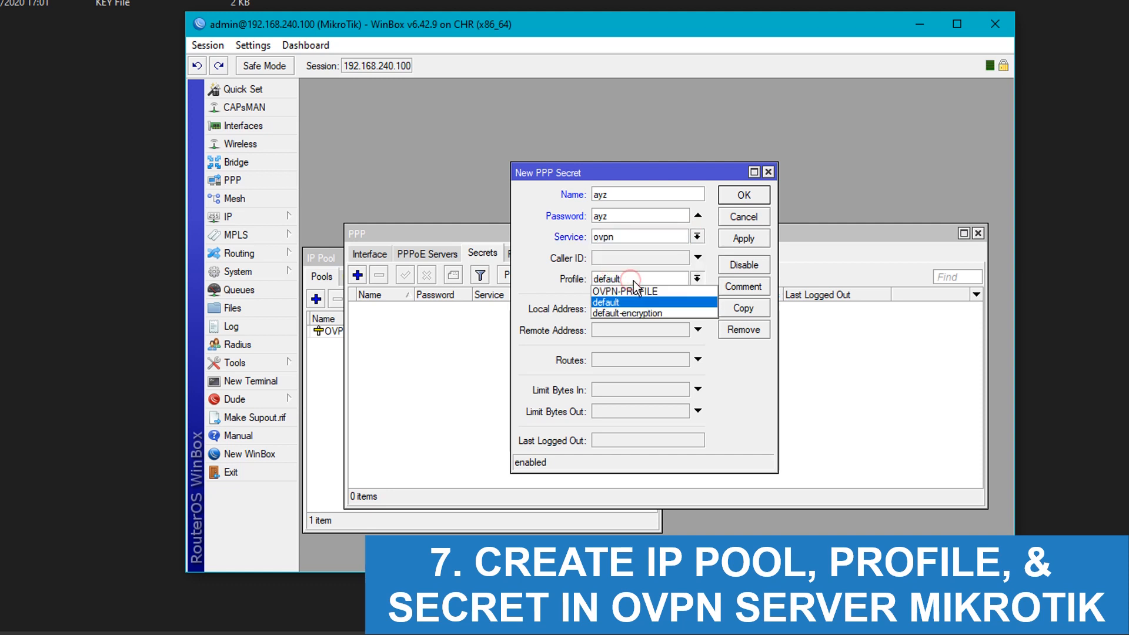
{"action": "left_click", "coordinate": [647, 291]}
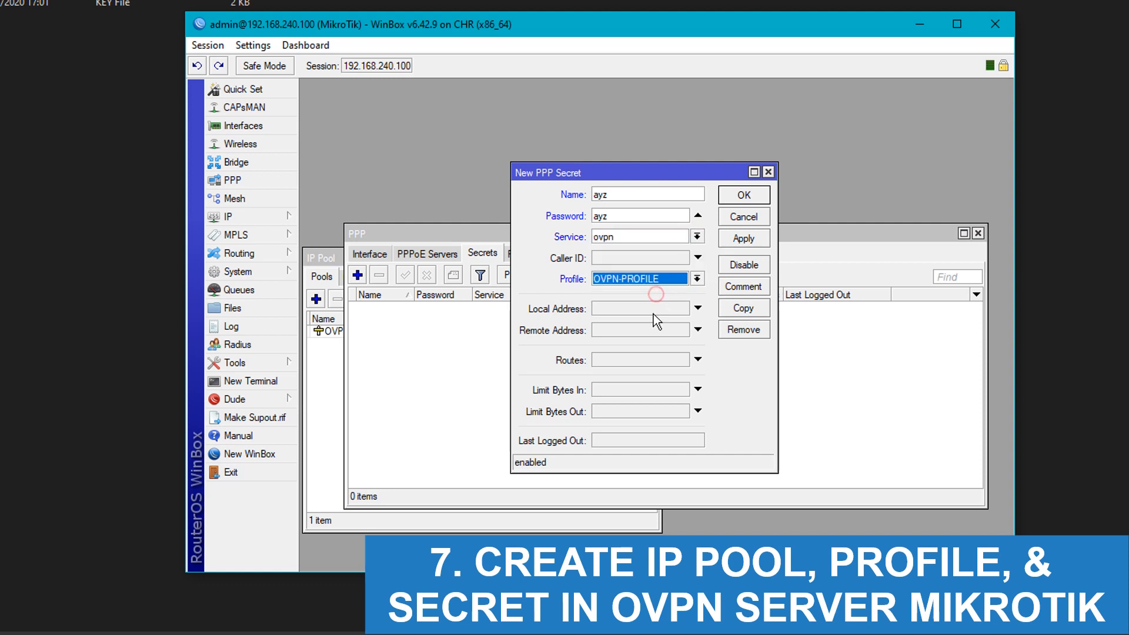
{"action": "left_click", "coordinate": [744, 239]}
{"action": "left_click", "coordinate": [743, 195]}
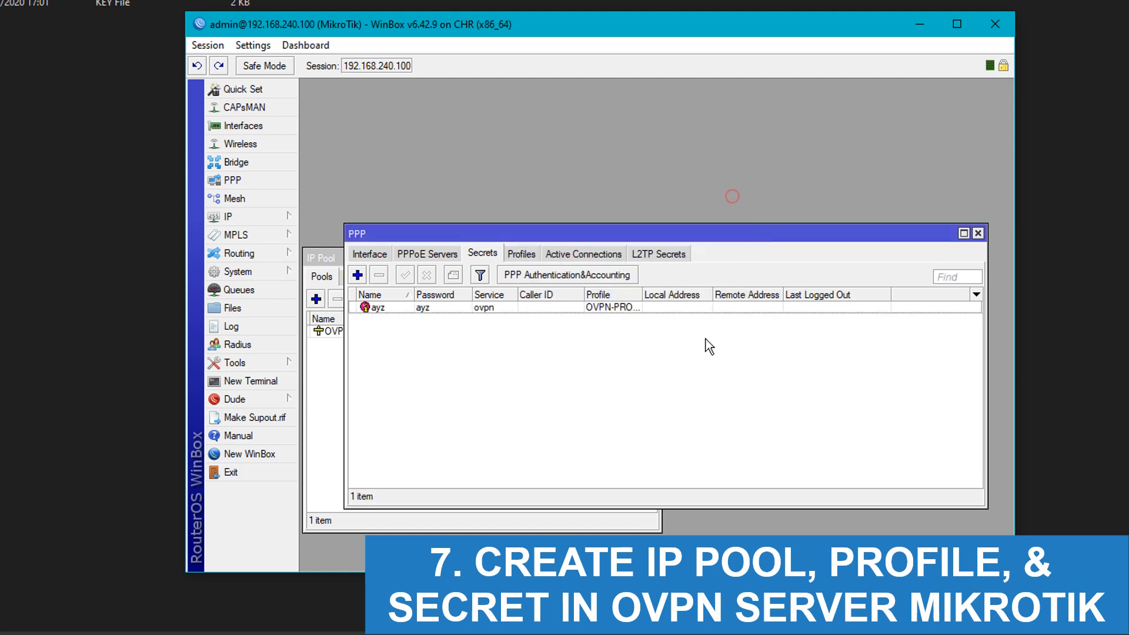
{"action": "left_click", "coordinate": [522, 255]}
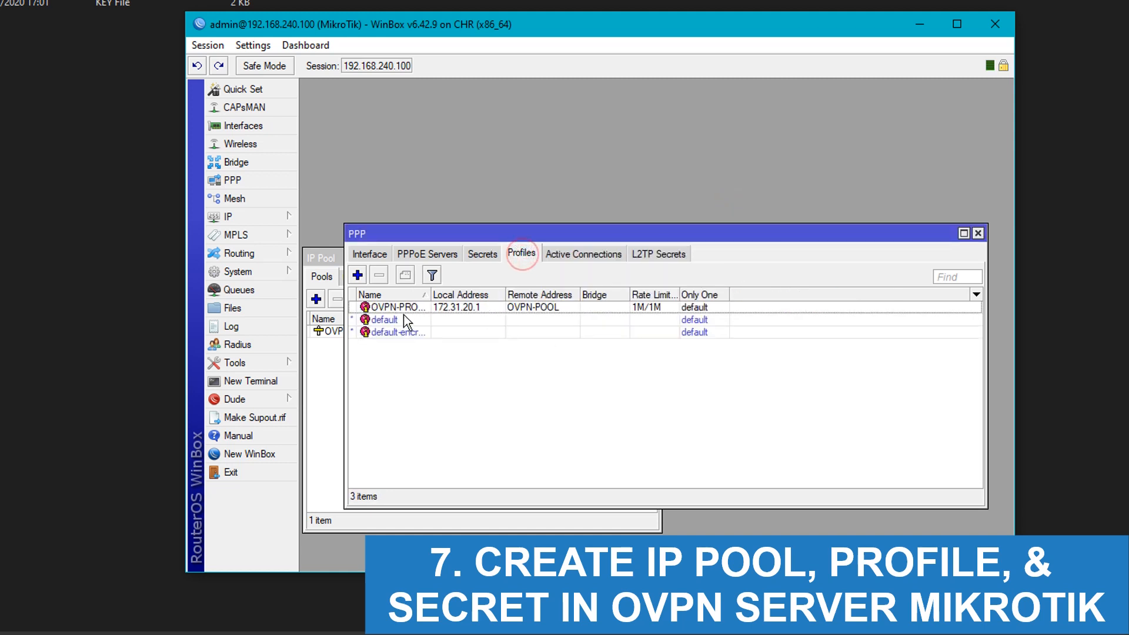
{"action": "double_click", "coordinate": [430, 295]}
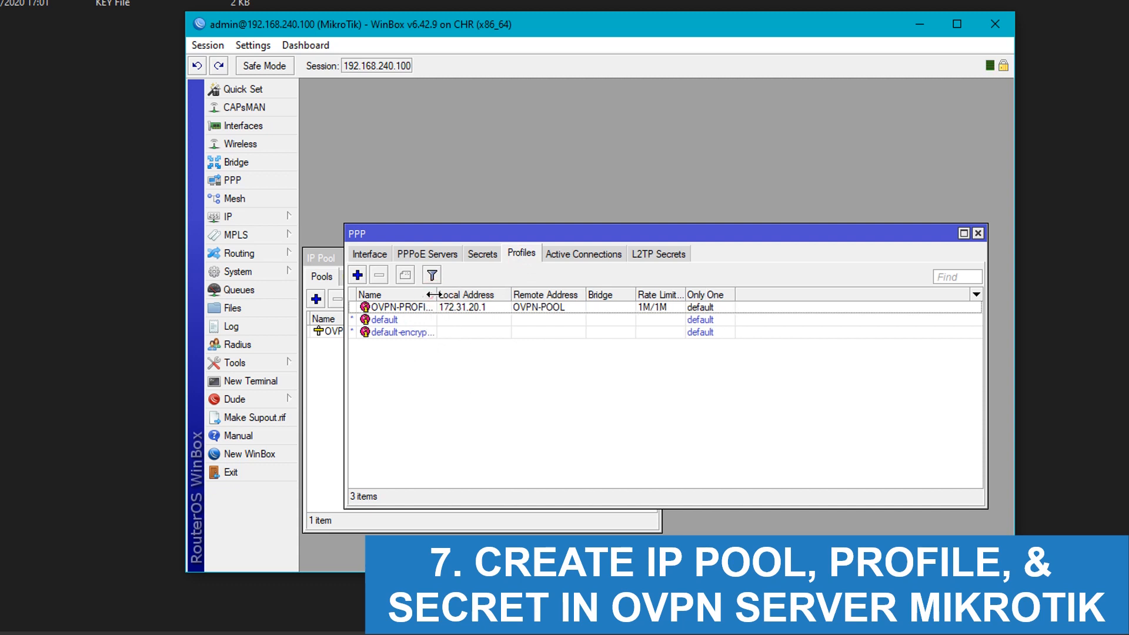
Step: Choose OVPN-PROFILE as the Default Profile in the OVPN Server settings
{"action": "left_click", "coordinate": [370, 254]}
{"action": "left_click", "coordinate": [811, 275]}
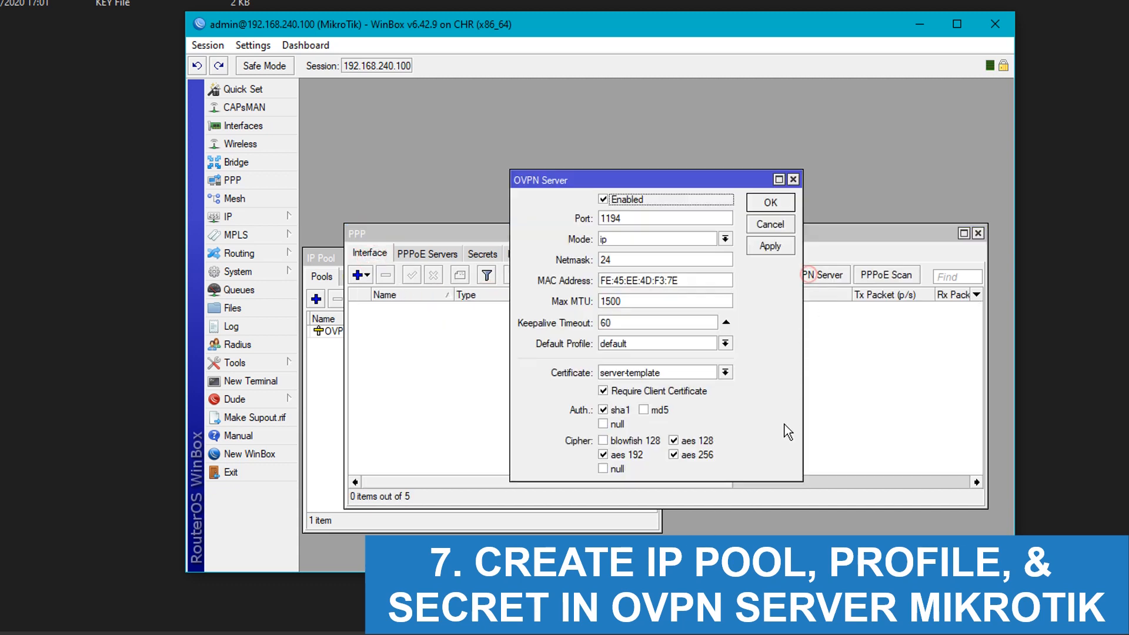
{"action": "left_click", "coordinate": [638, 345]}
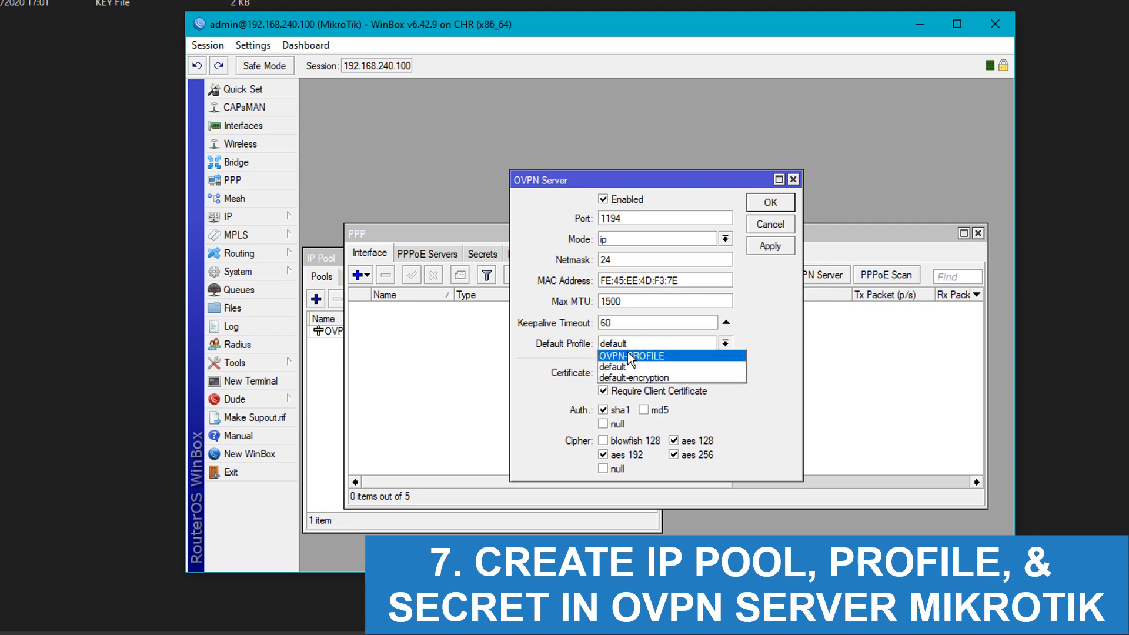
{"action": "left_click", "coordinate": [631, 355]}
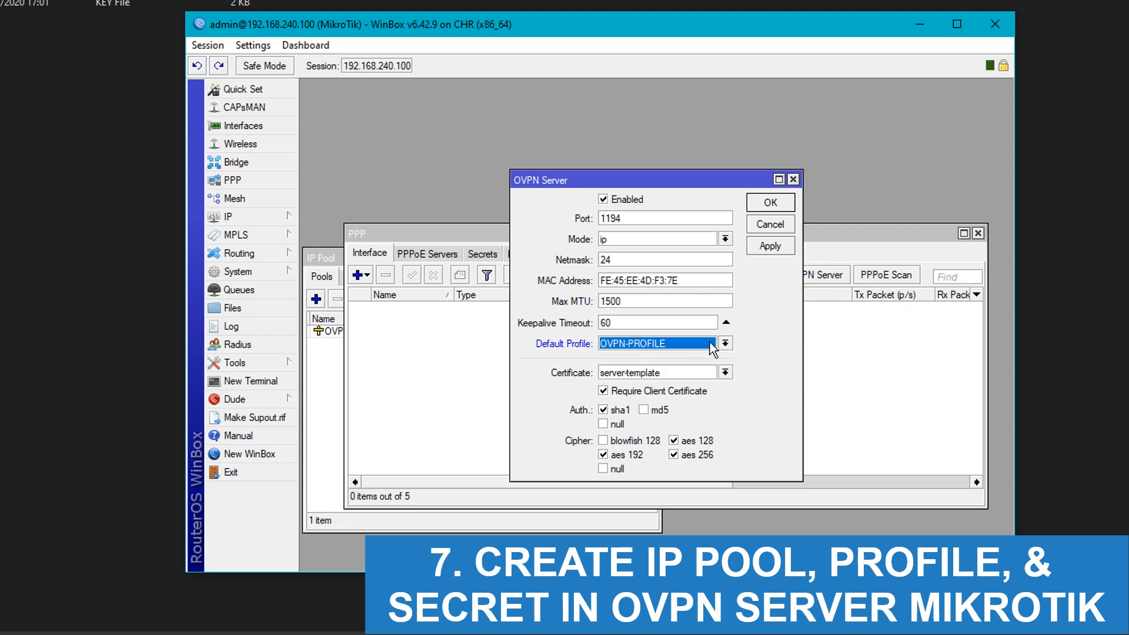